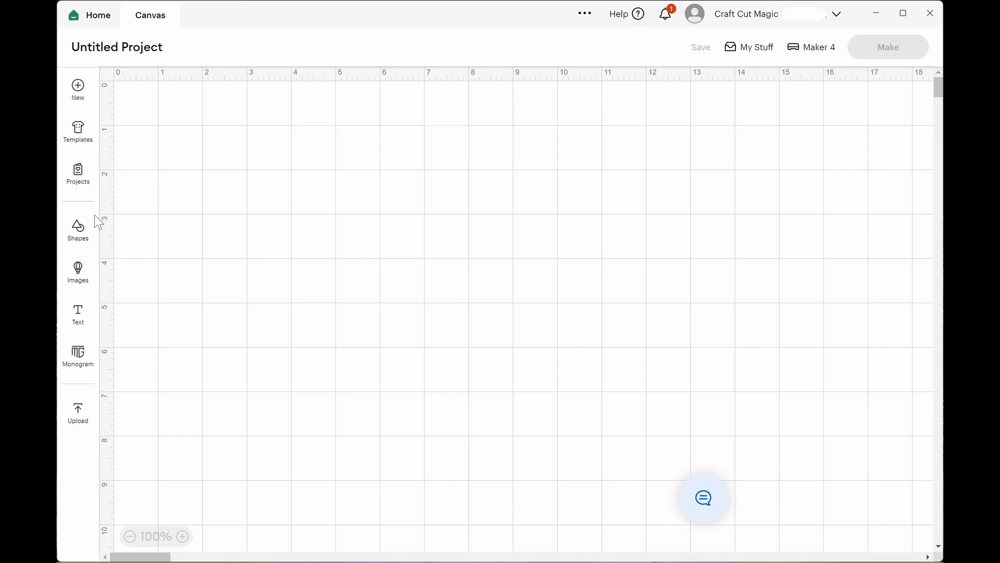
Browse the basic shapes and search the image library for "banner".
click(79, 228)
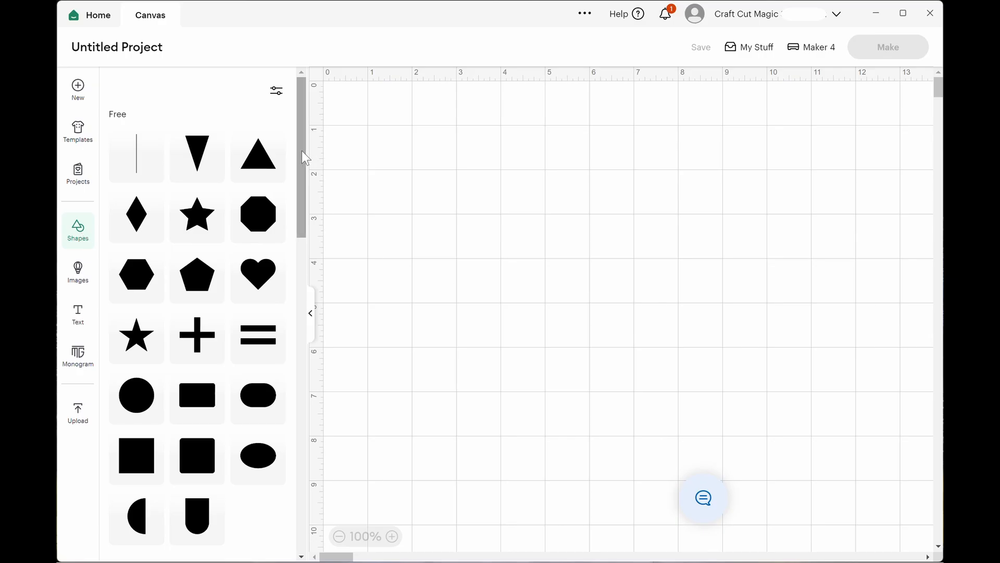
drag(301, 151, 302, 417)
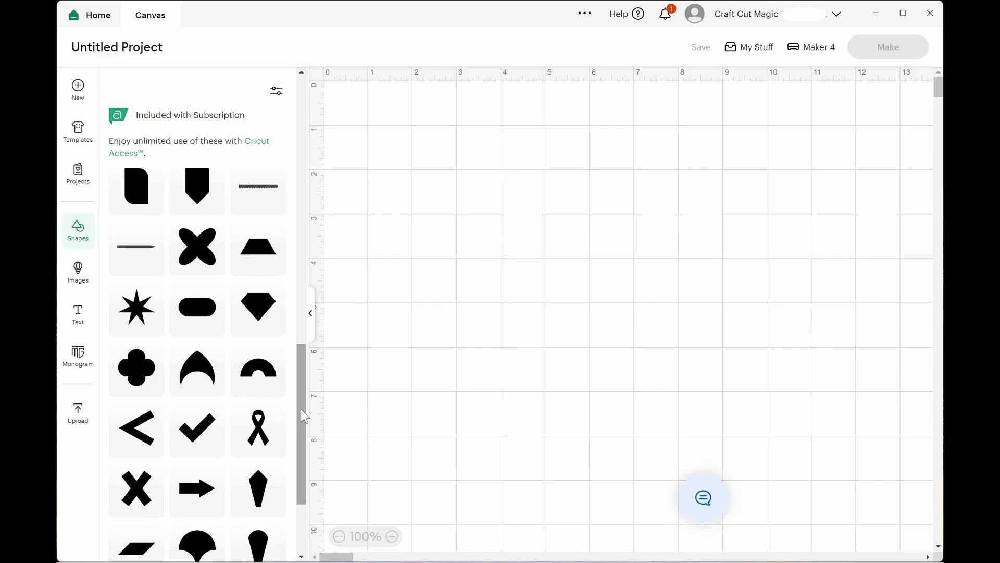
click(78, 277)
click(257, 89)
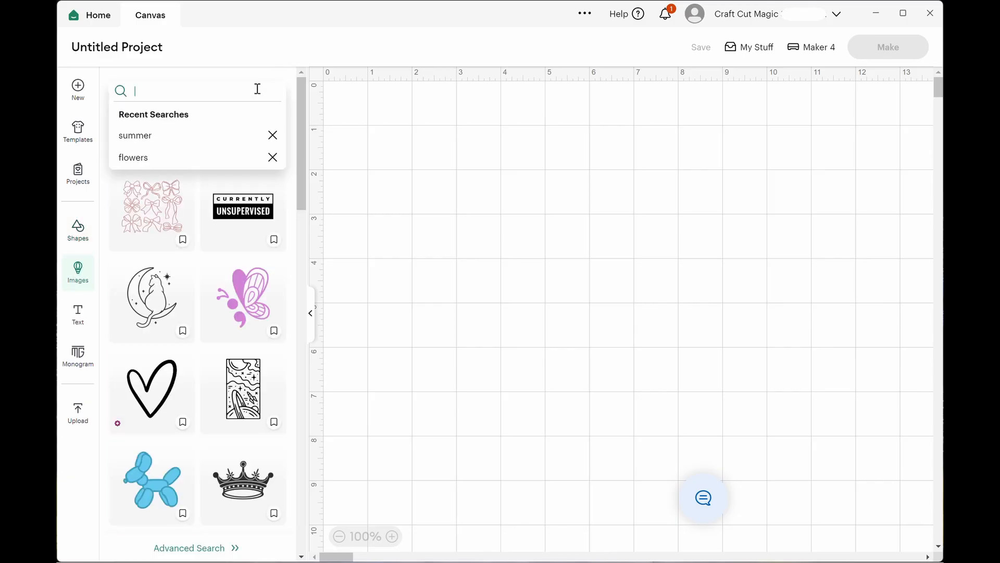
text(banner)
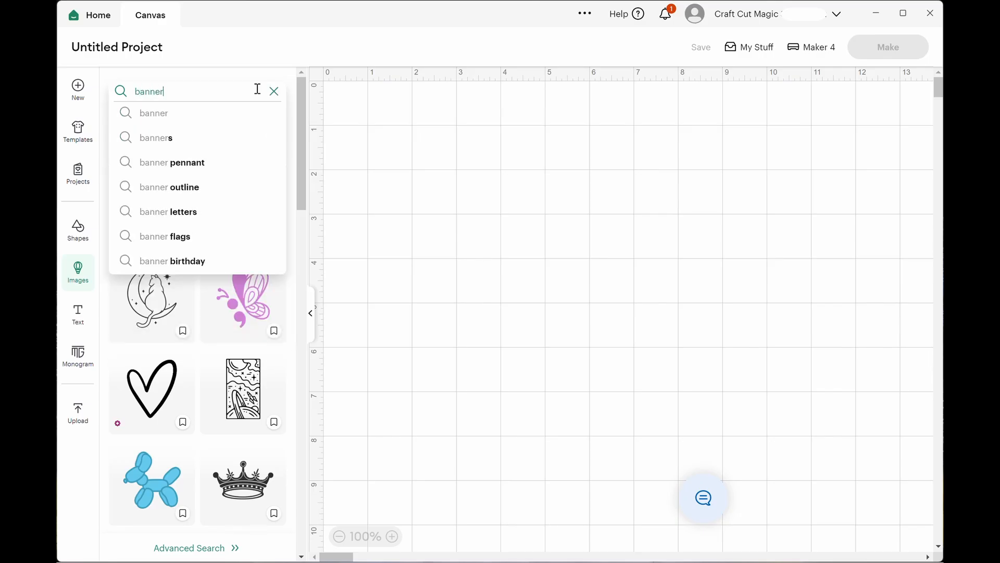
key(Return)
click(258, 89)
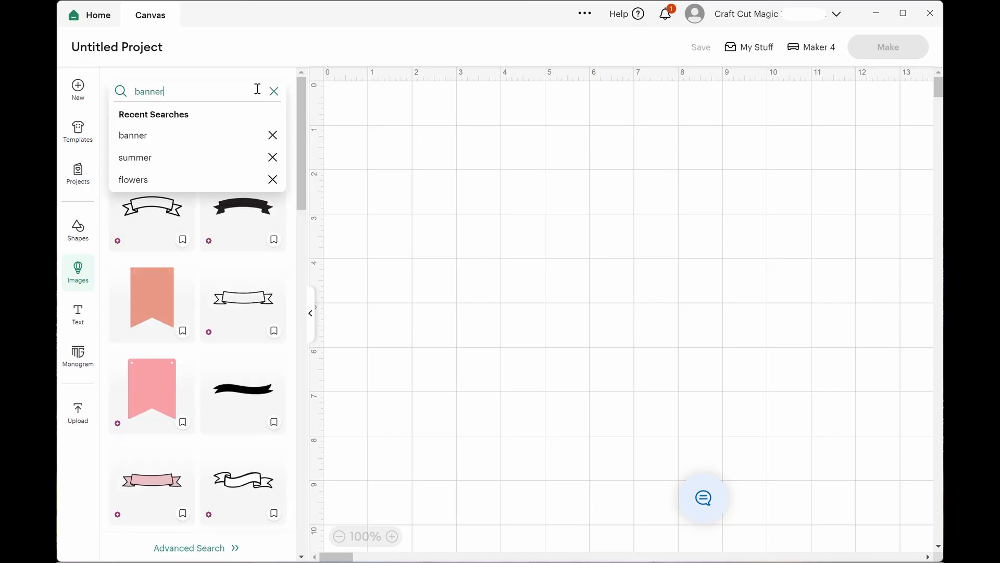
Add the orange swallowtail pennant and the pink pointed banner from the image results, and place the pink one beside the pennant.
drag(299, 121, 300, 135)
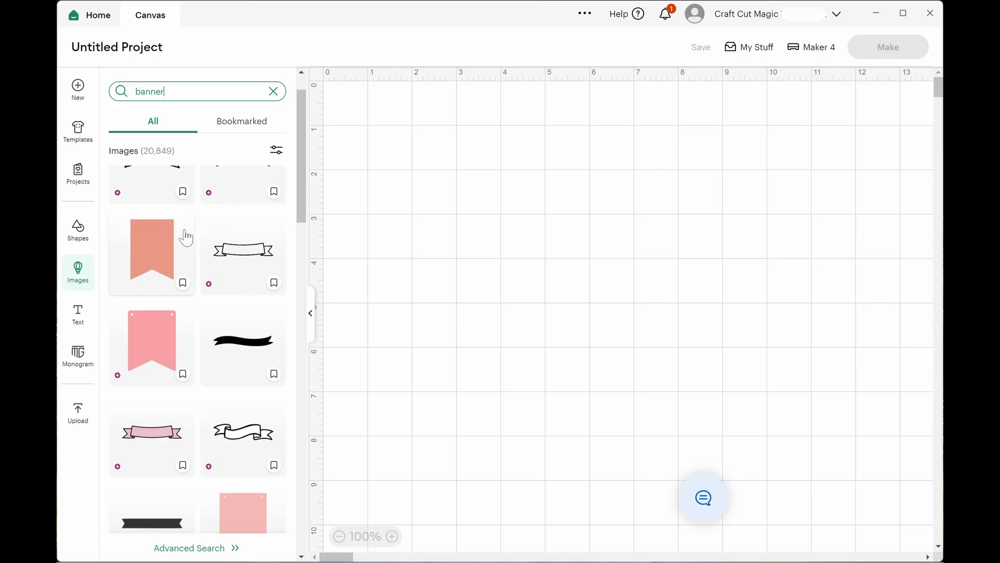
click(160, 254)
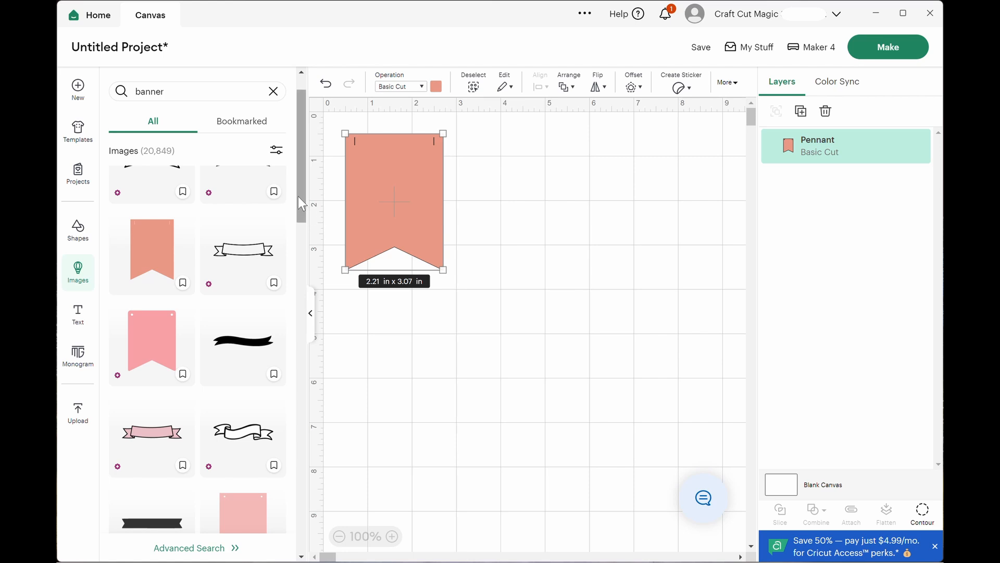
drag(298, 196, 295, 266)
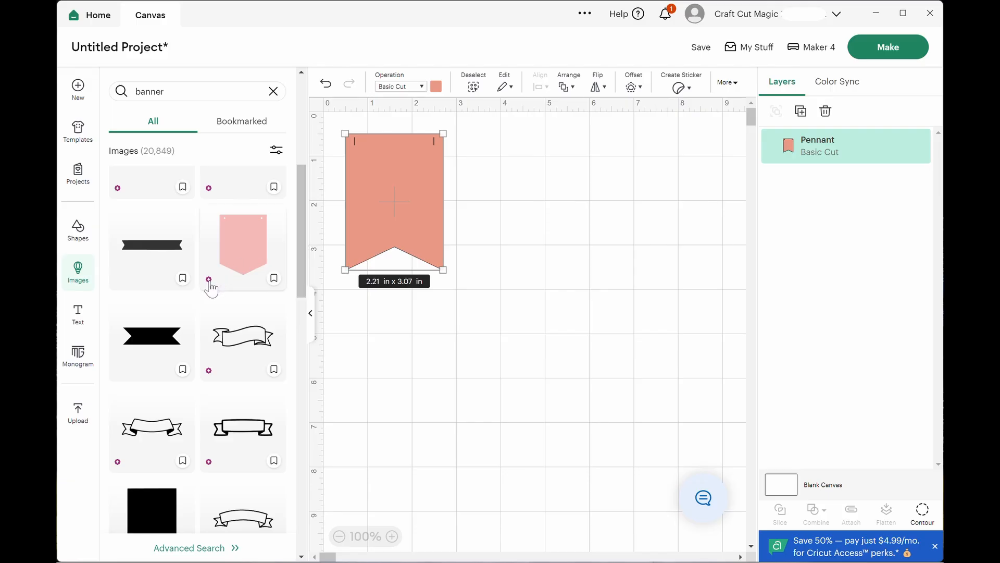
click(257, 250)
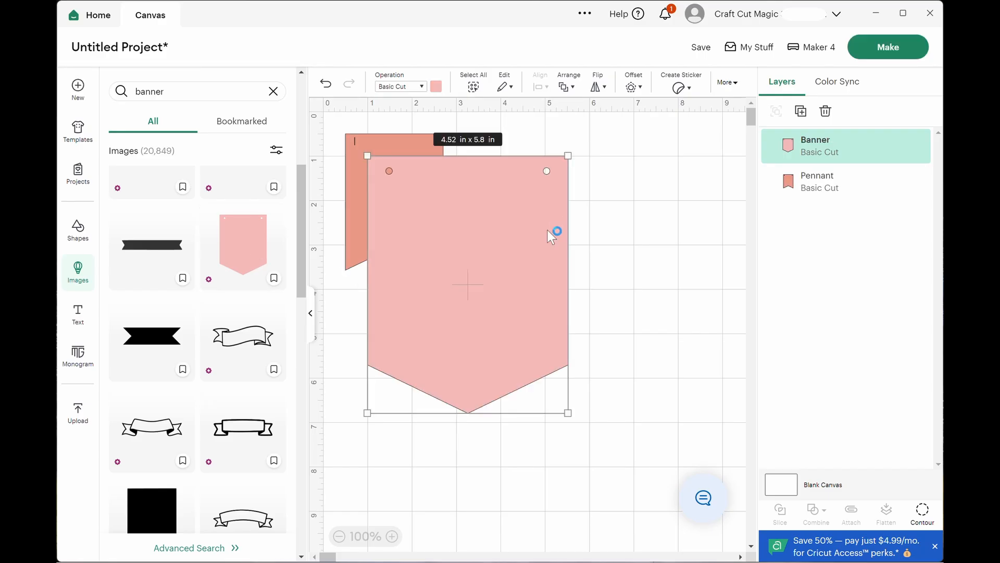
drag(503, 262, 594, 243)
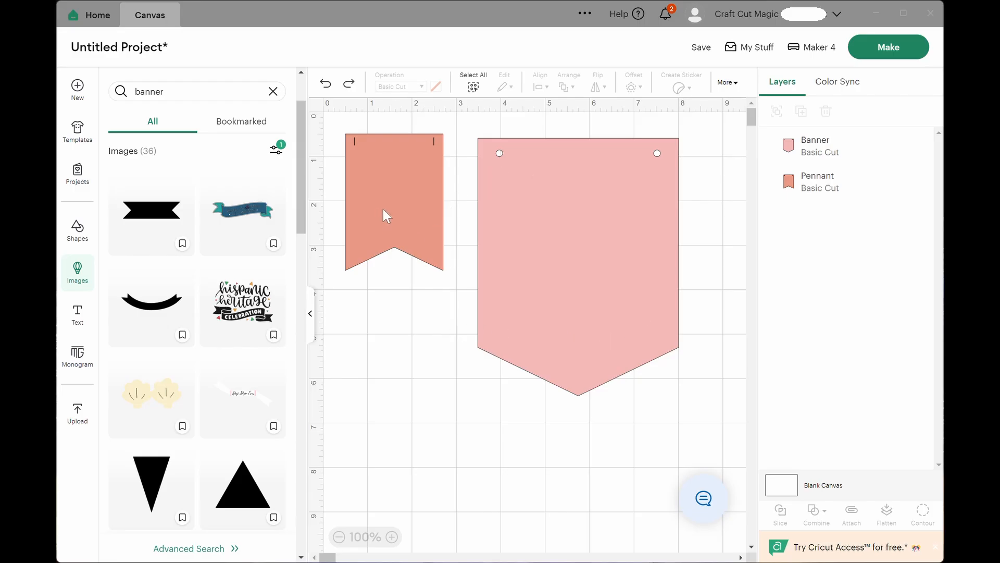
Delete the orange swallowtail pennant from the canvas.
click(311, 323)
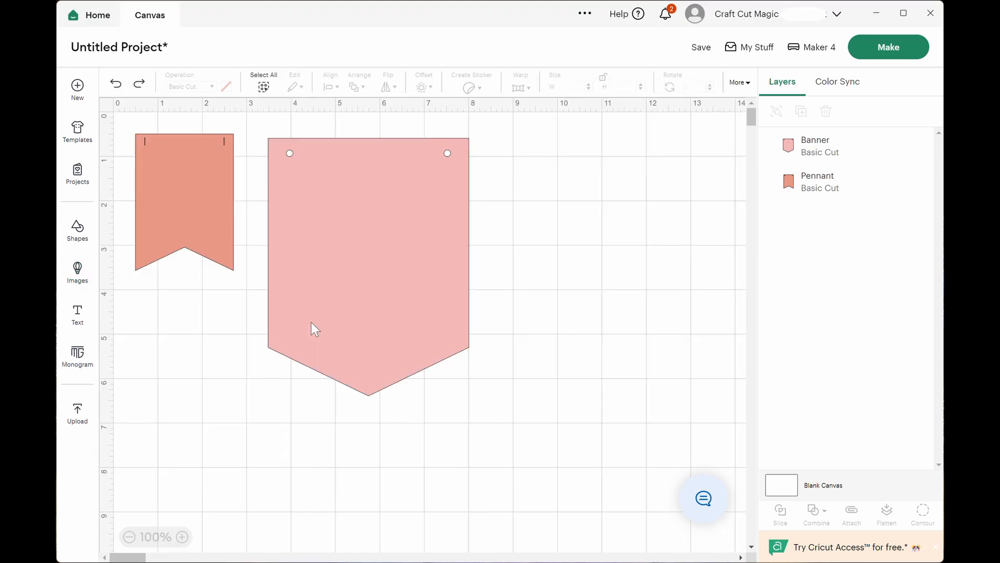
click(197, 200)
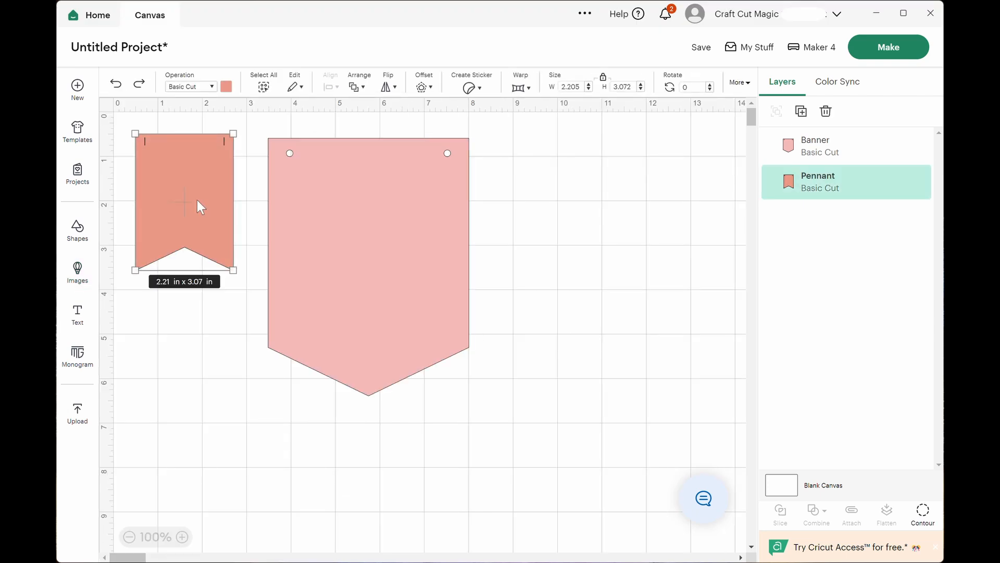
key(Delete)
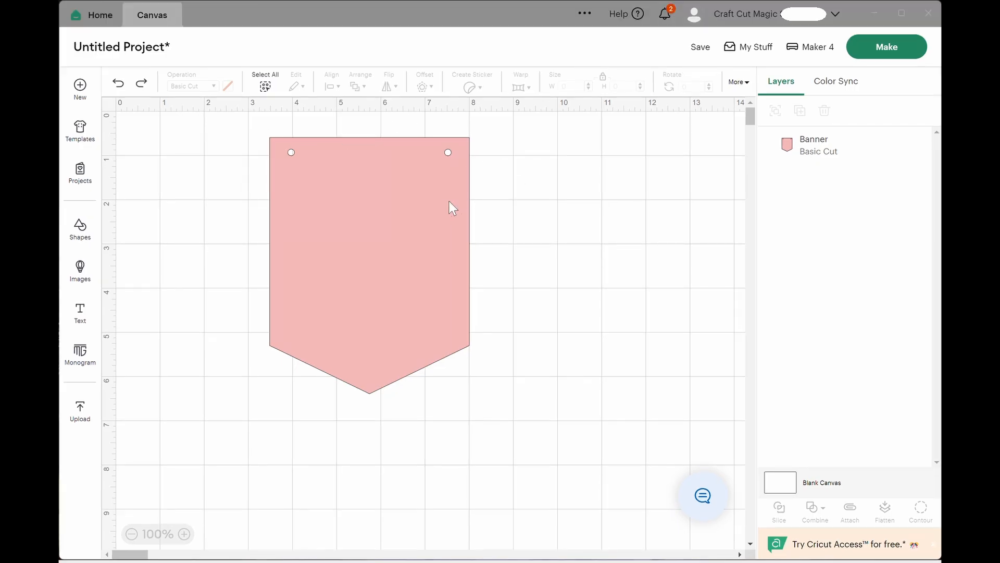
Use Contour to hide both round holes near the pink banner's upper edge.
click(361, 212)
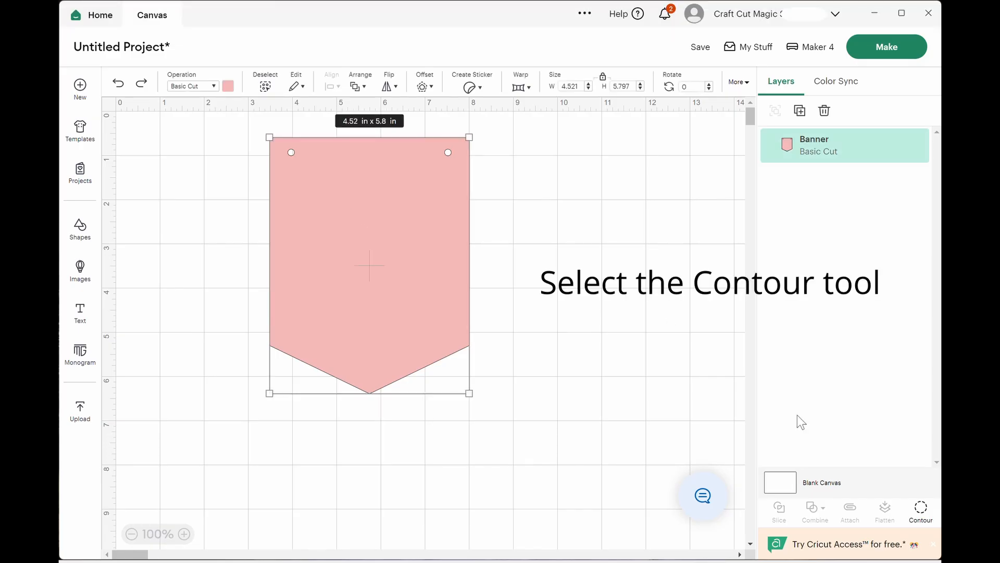
click(922, 513)
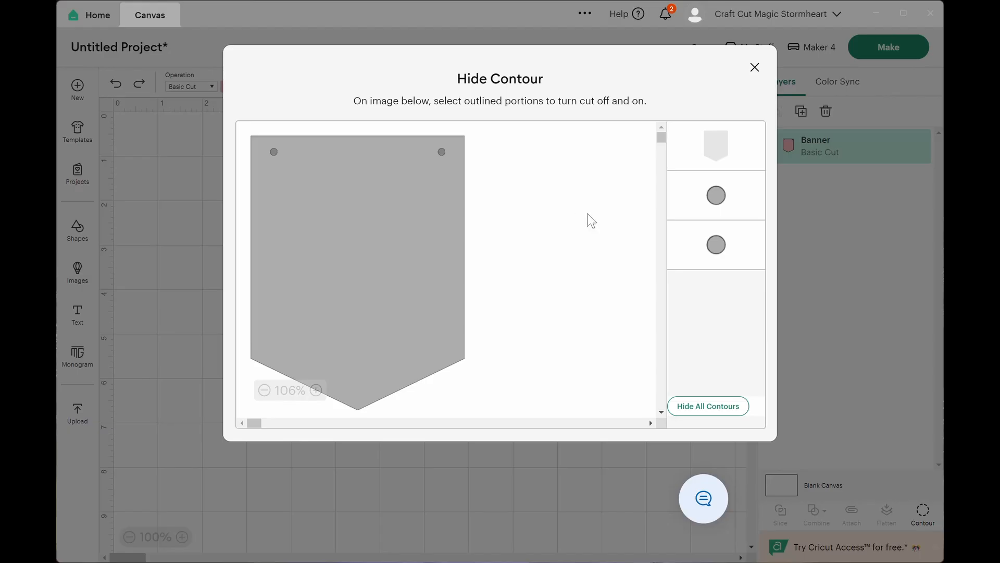
click(718, 195)
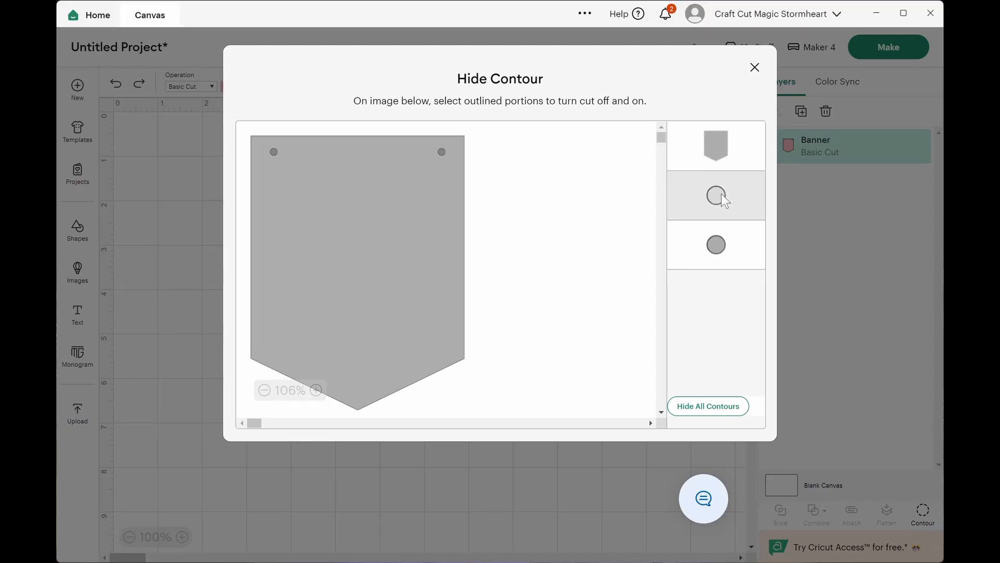
click(712, 245)
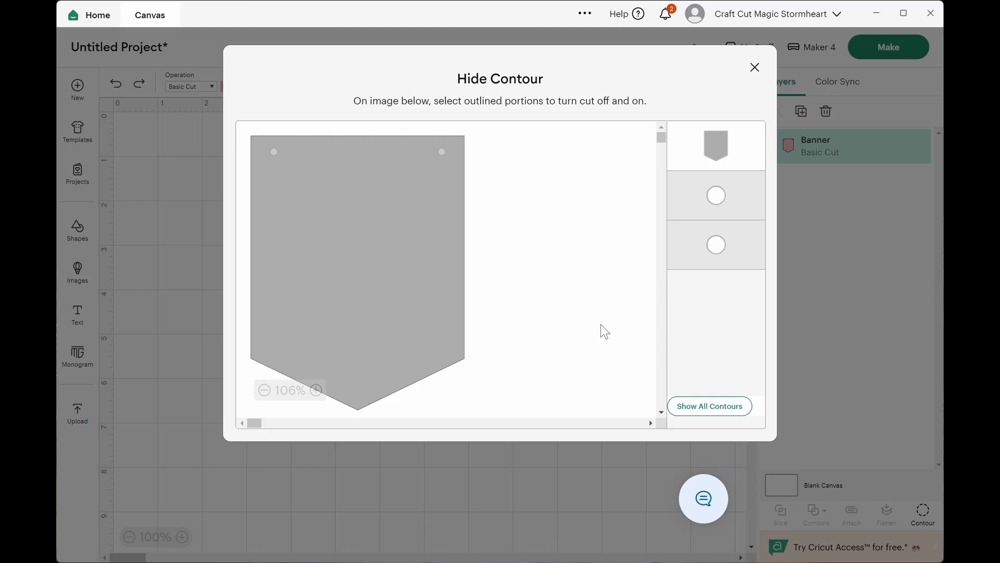
click(543, 480)
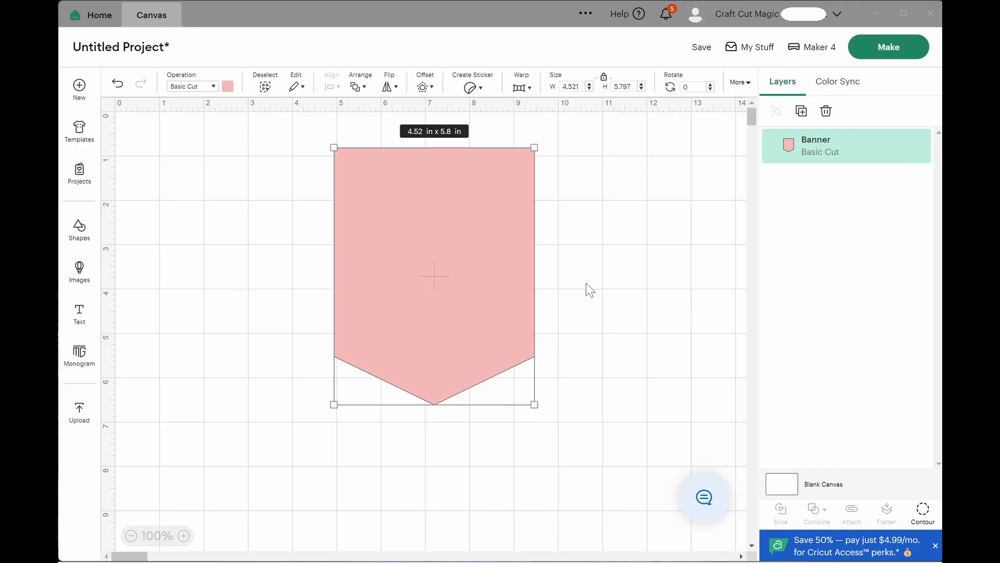
Set the pink banner's width to 3.9 in with proportions locked, and place it near the canvas's upper-left corner.
drag(443, 237, 340, 248)
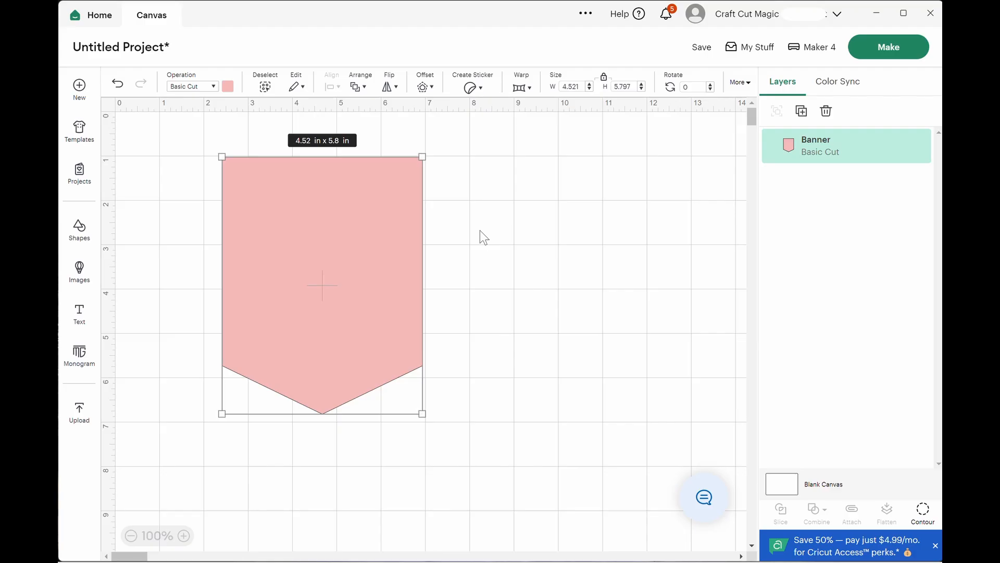
drag(333, 261, 339, 233)
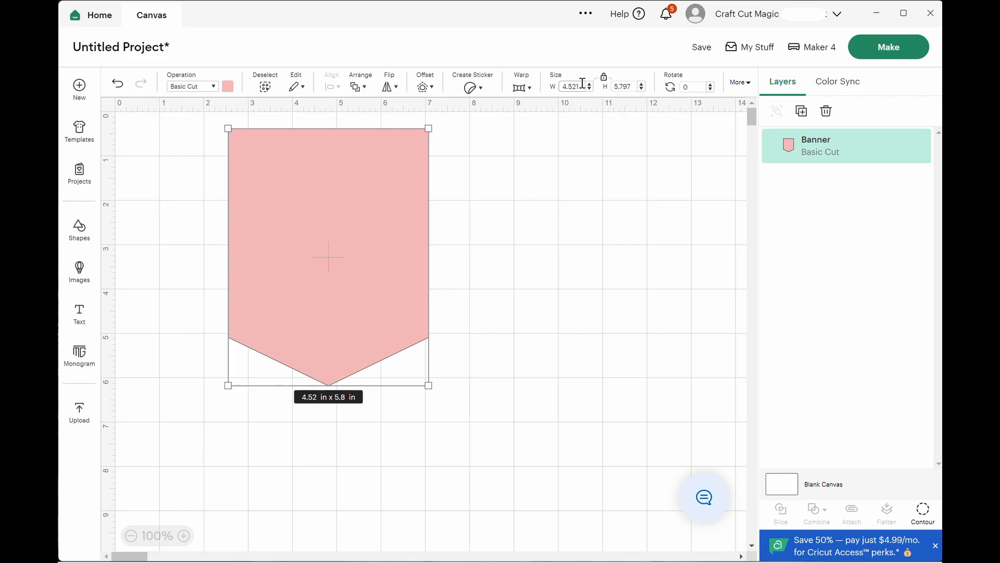
key(BackSpace)
key(BackSpace)
text(3.9)
key(Return)
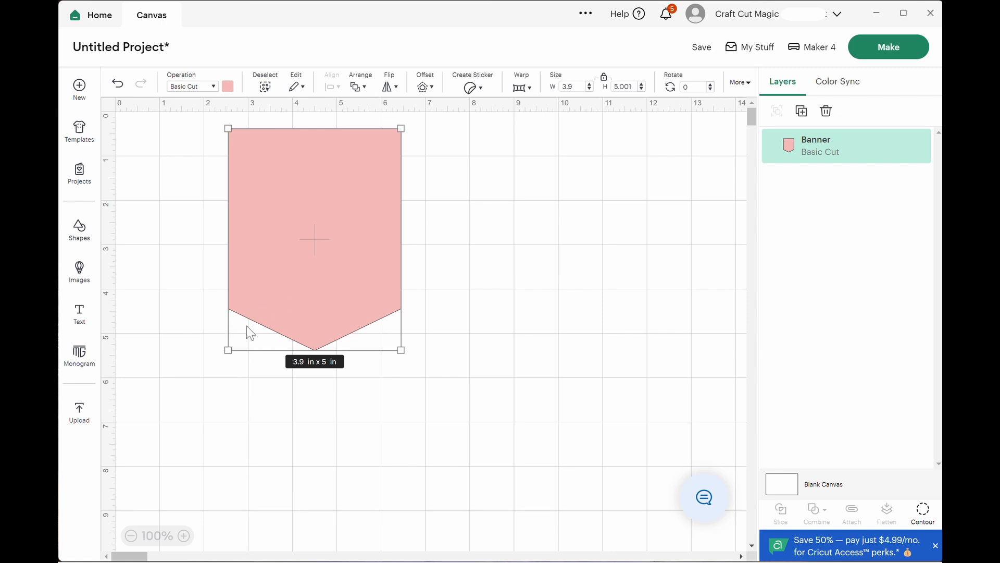
drag(308, 233, 223, 222)
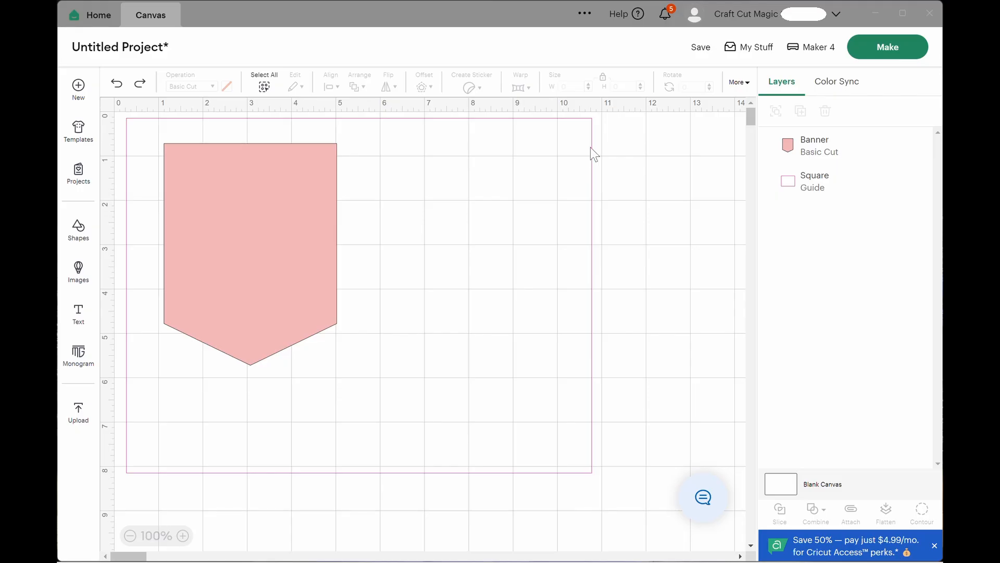
Enlarge the banner to about 5.36 by 6.87 in and align it with the left edge of the 10.5 by 8 in guide rectangle.
click(589, 149)
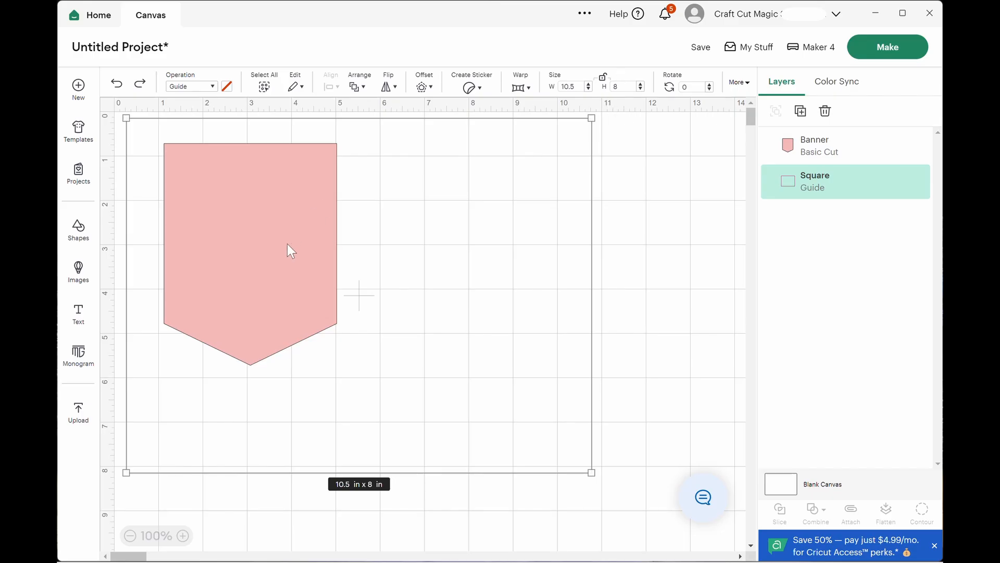
click(329, 240)
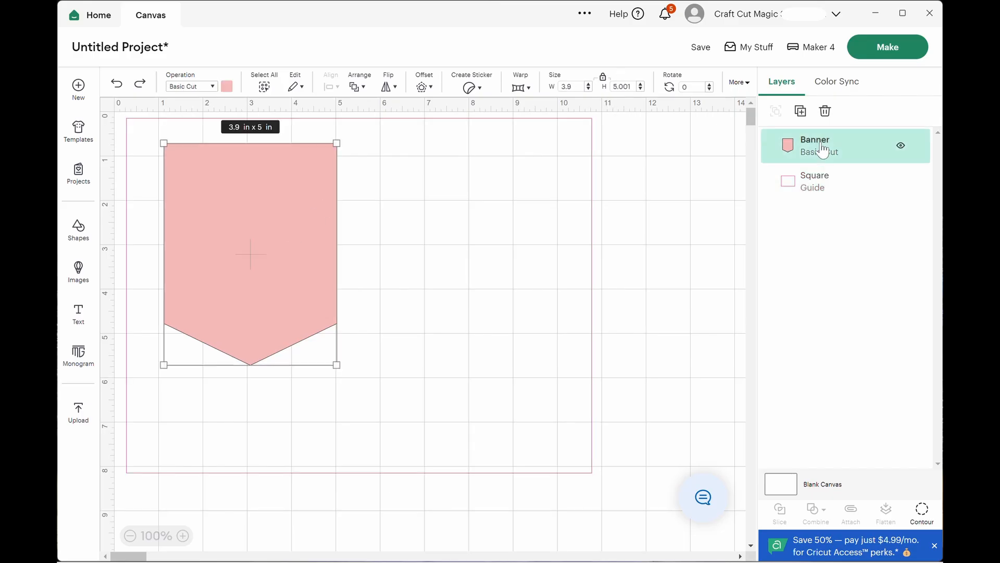
drag(244, 266, 212, 261)
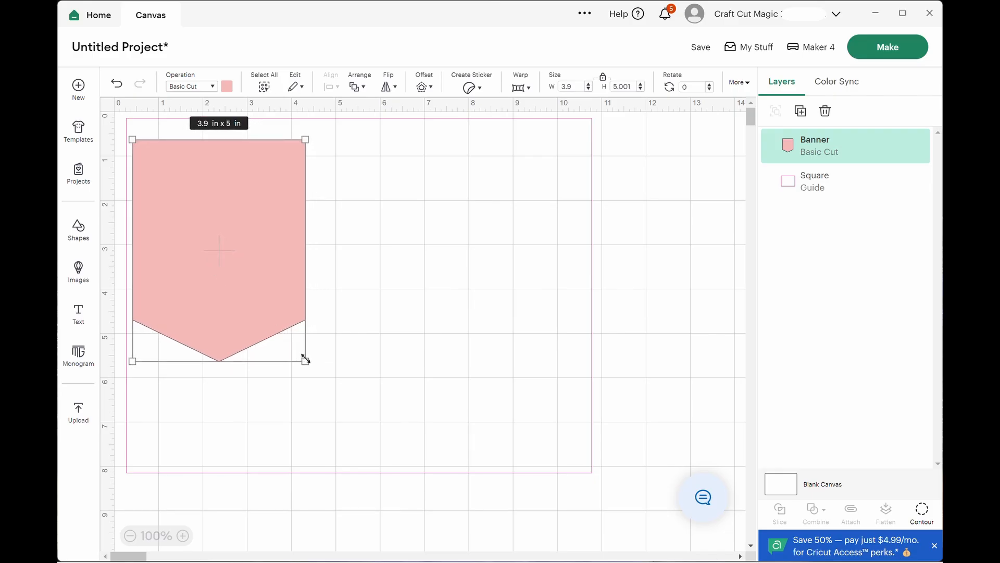
drag(305, 360, 372, 430)
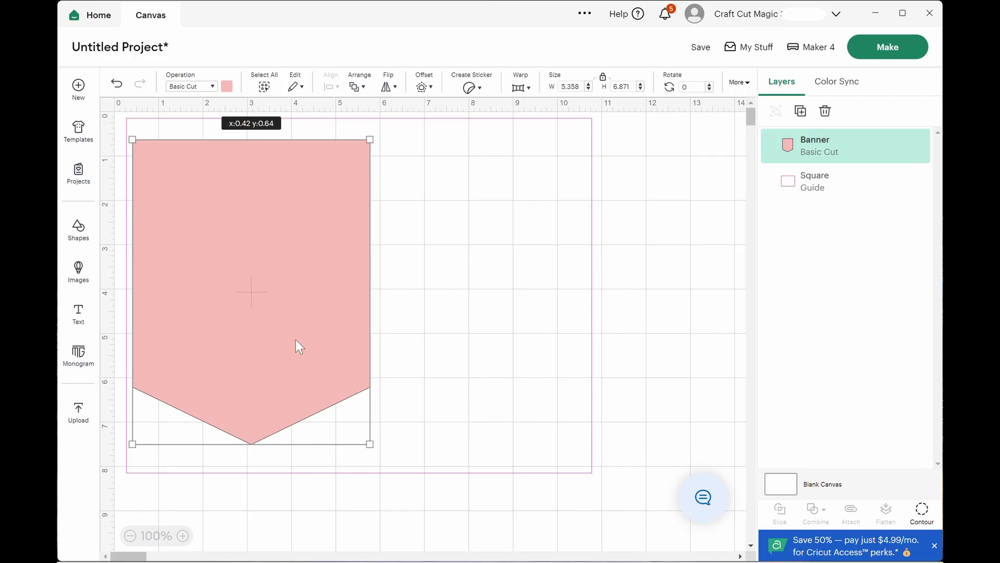
drag(296, 340, 292, 337)
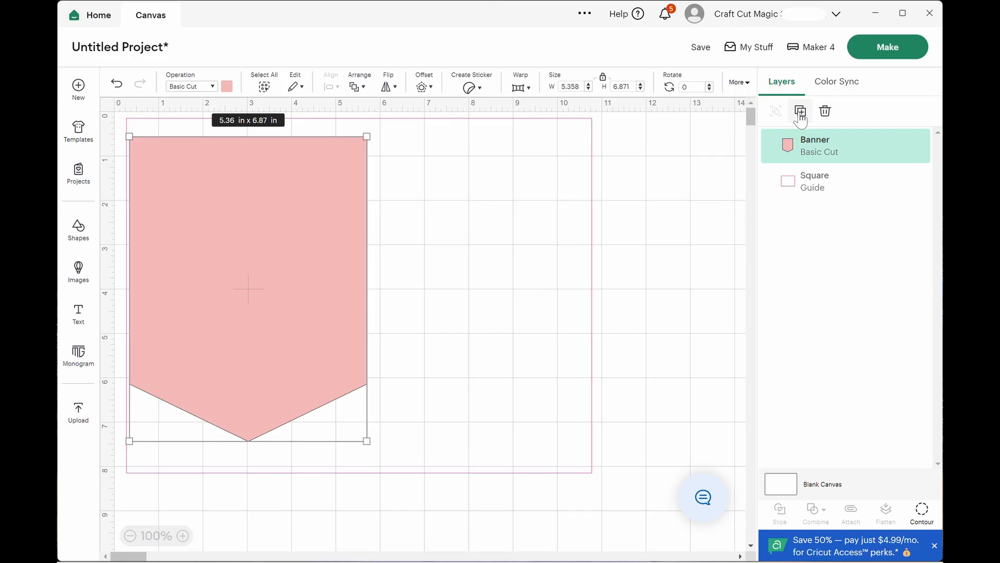
click(315, 269)
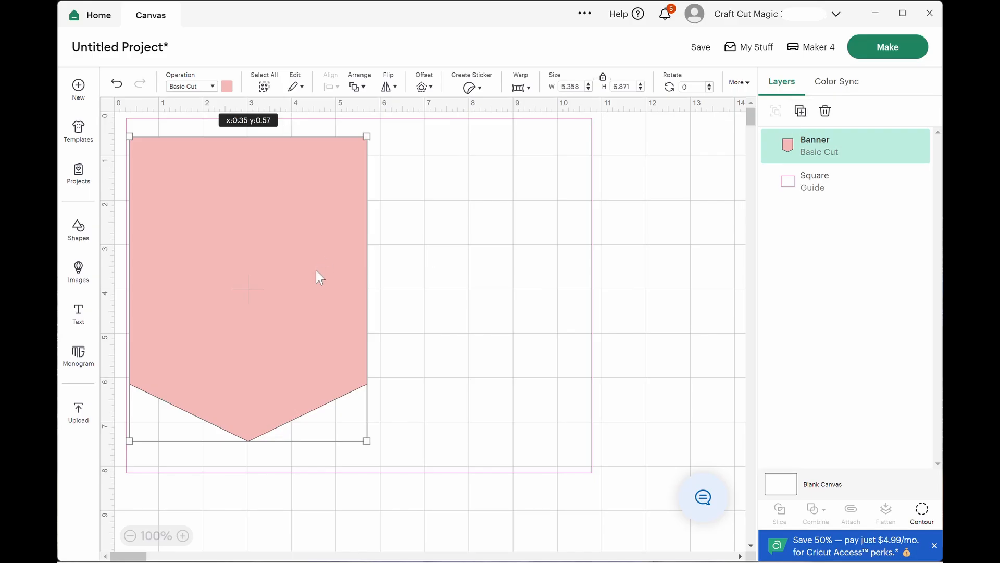
drag(315, 270, 314, 270)
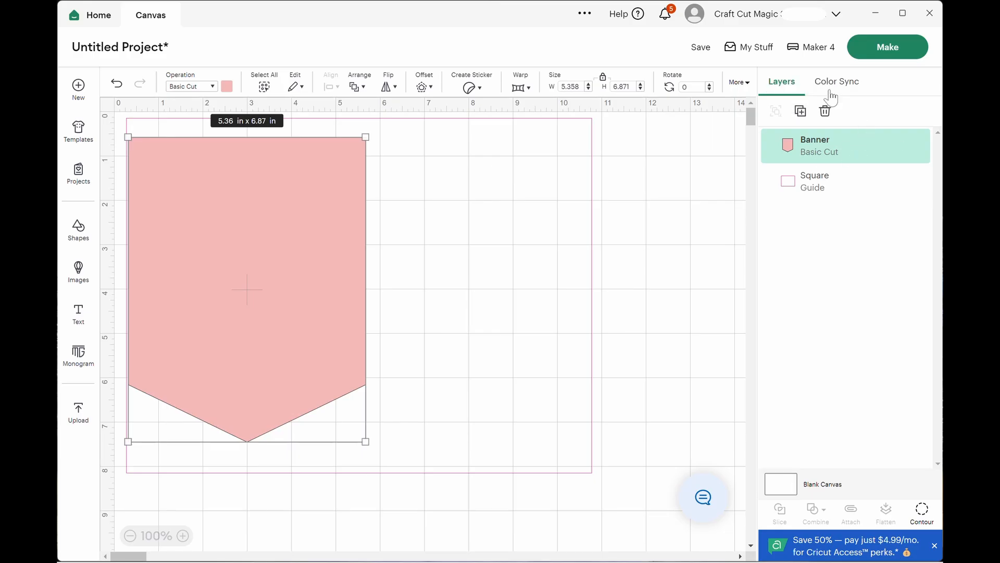
Duplicate the enlarged banner and place the copy directly to the right of the original.
click(800, 112)
drag(331, 242, 523, 233)
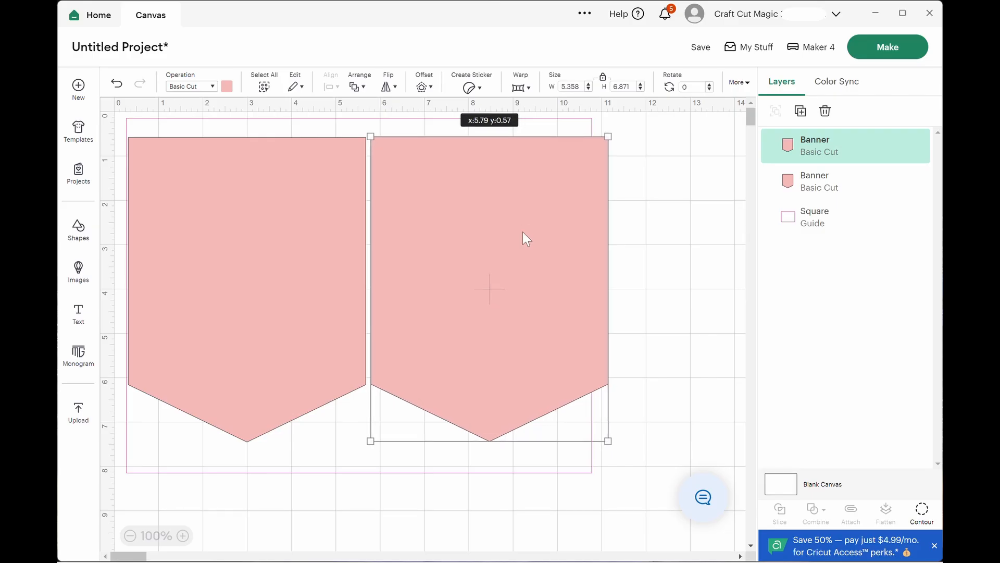
drag(523, 232, 522, 232)
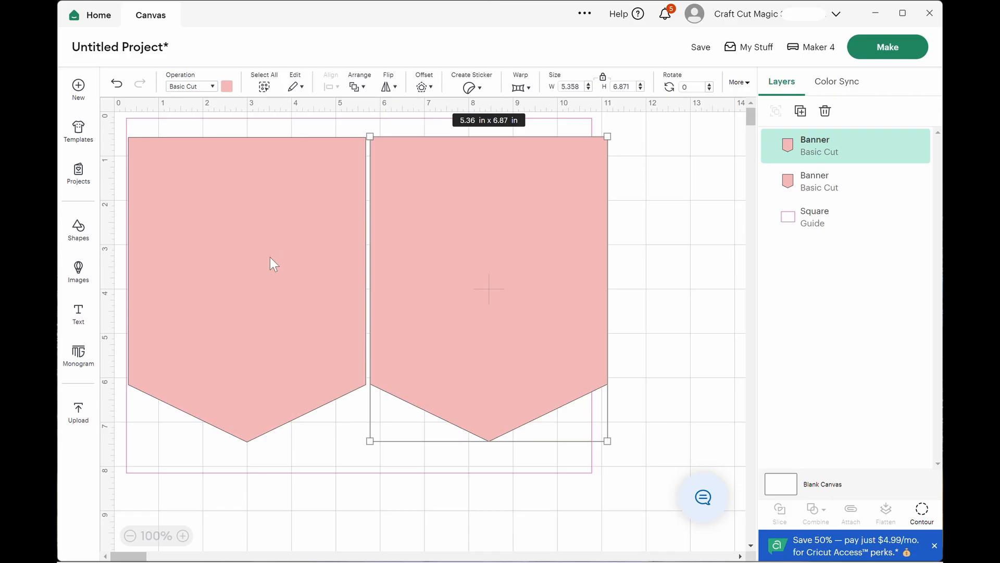
Scale both banners together to about 10.39 by 6.61 in within the guide rectangle, and undo the duplicating and enlarging.
shift+click(236, 257)
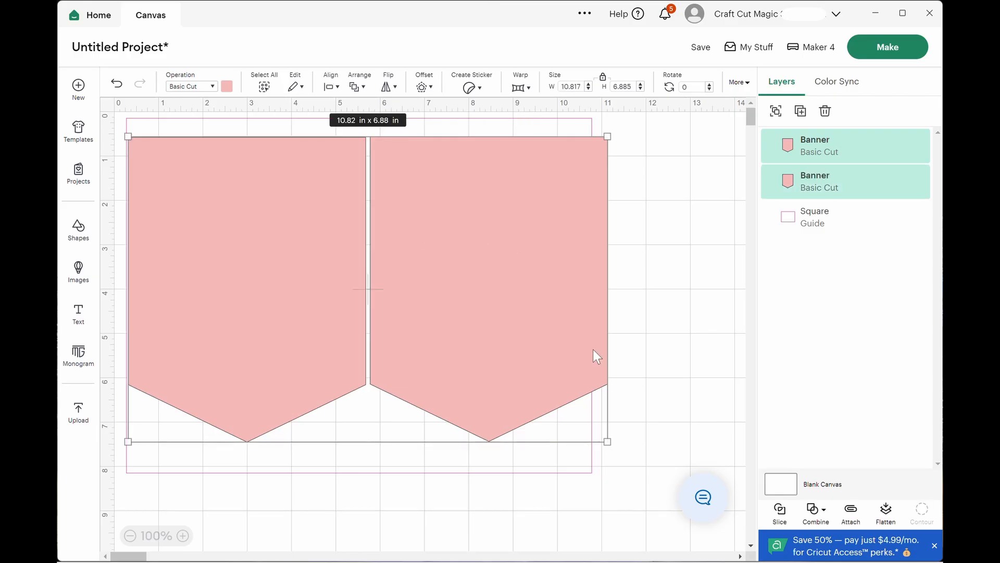
drag(607, 441, 588, 429)
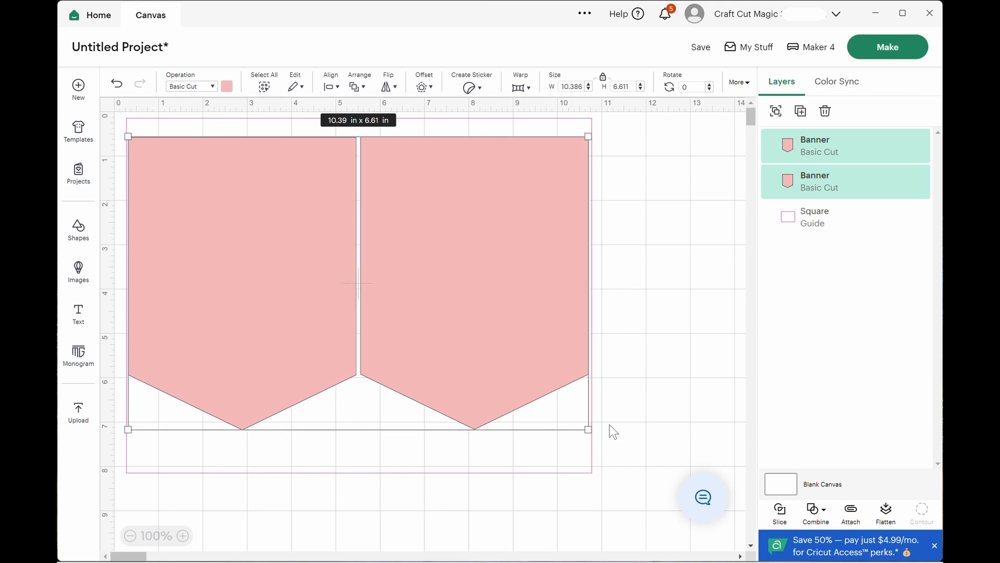
click(645, 323)
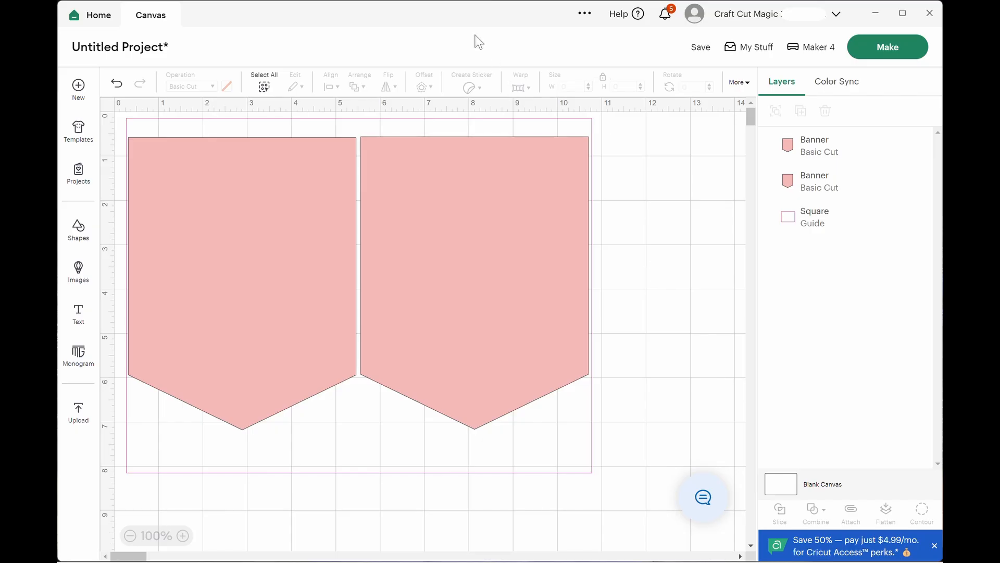
key(ctrl+z)
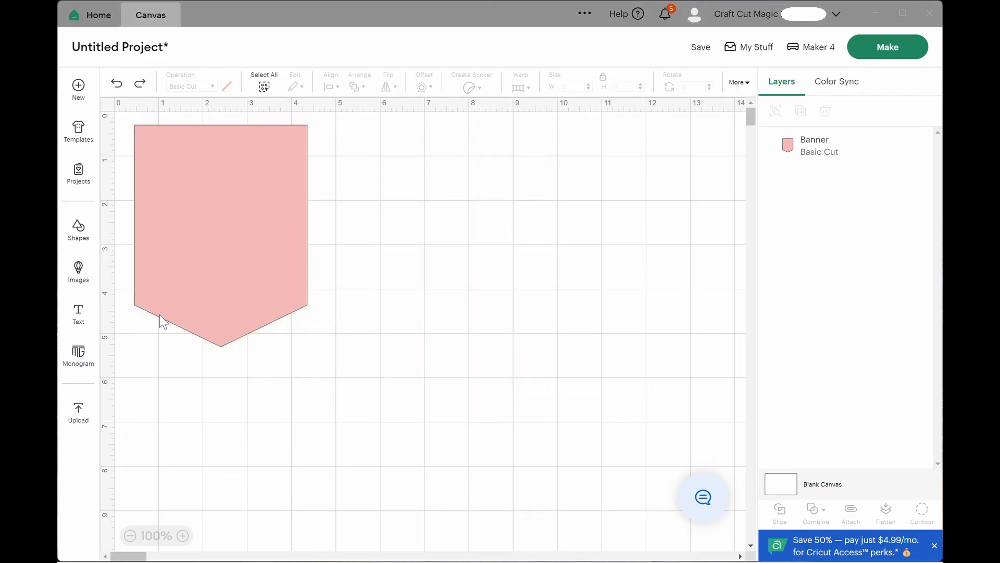
Set the pink banner's width to 5.2 in with its proportions locked.
click(255, 221)
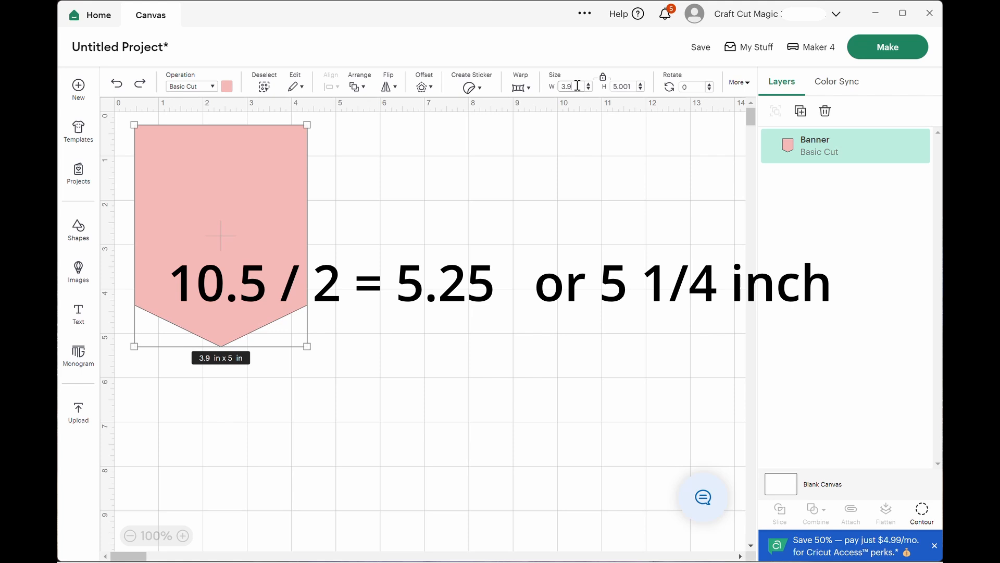
key(BackSpace)
key(BackSpace)
key(BackSpace)
text(5.)
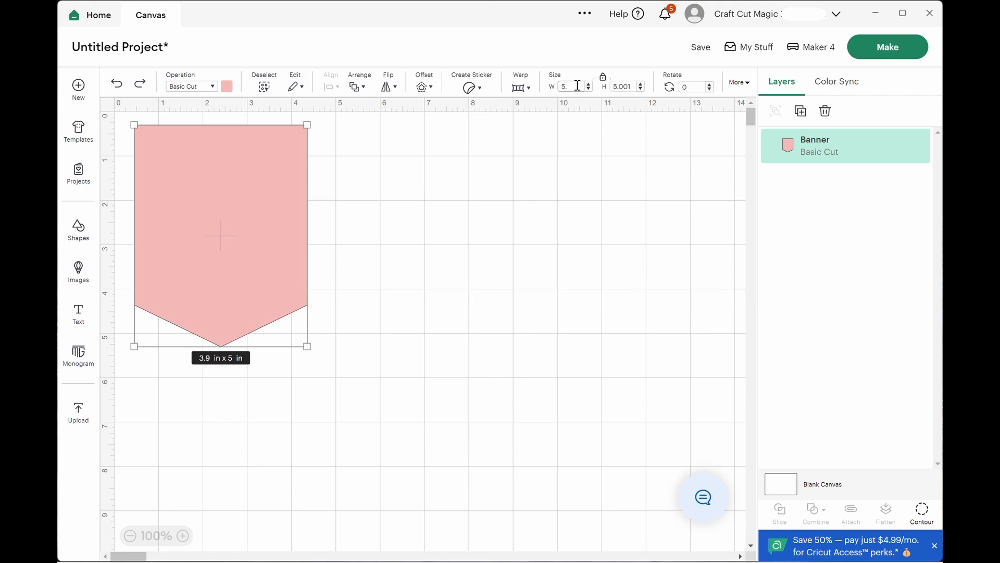
text(2)
key(Return)
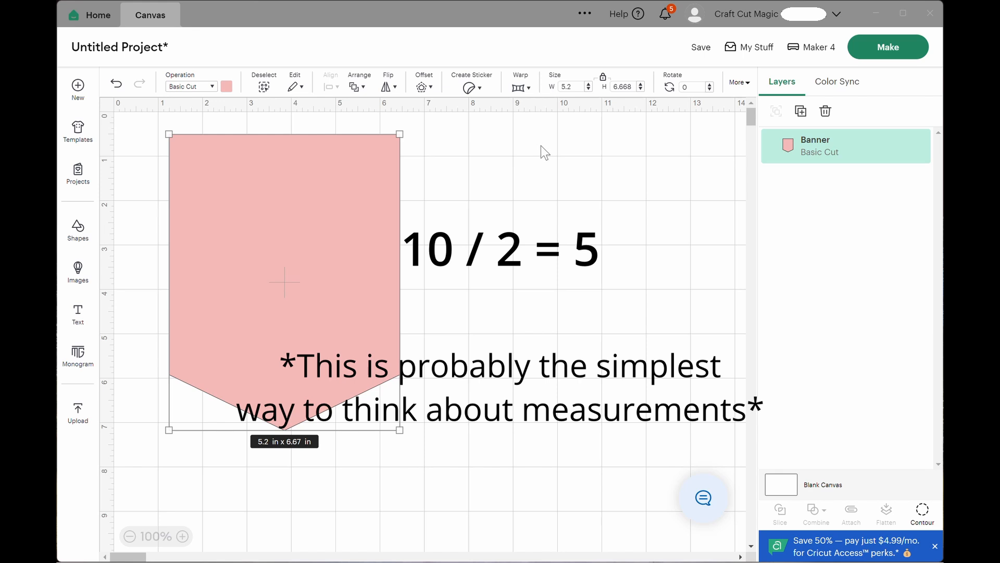
Set the banner's width to 5 in and change its colour to red.
click(577, 85)
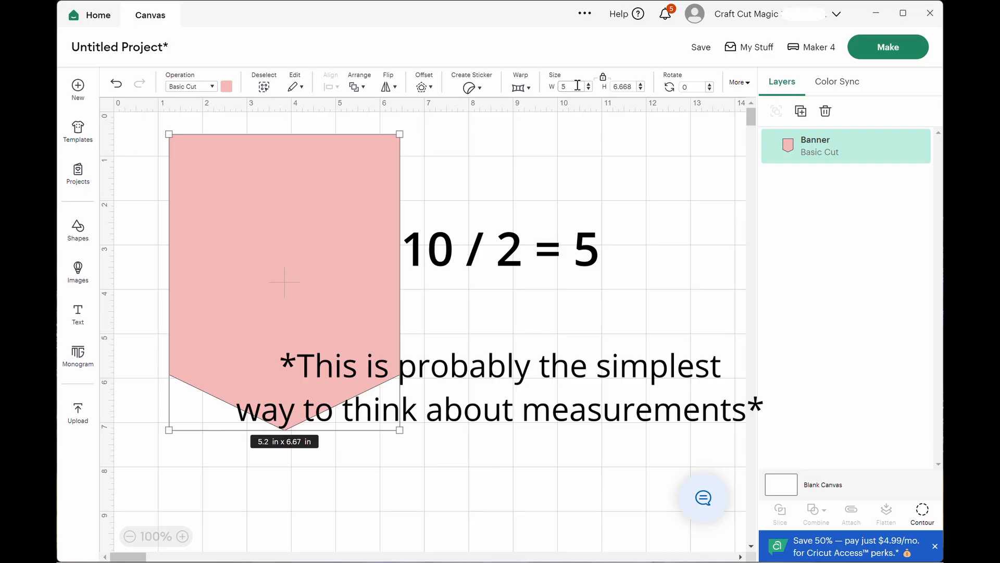
key(Return)
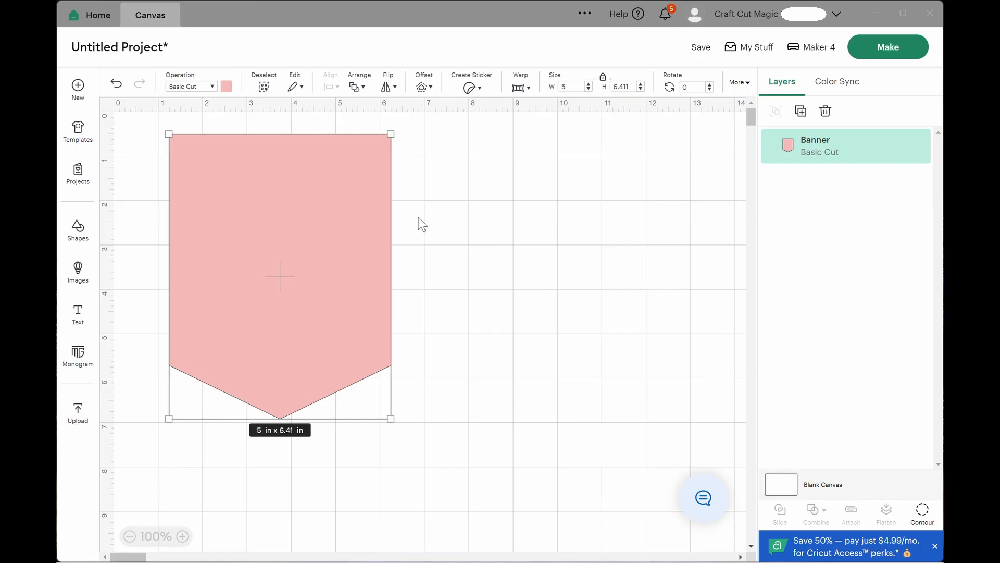
click(226, 88)
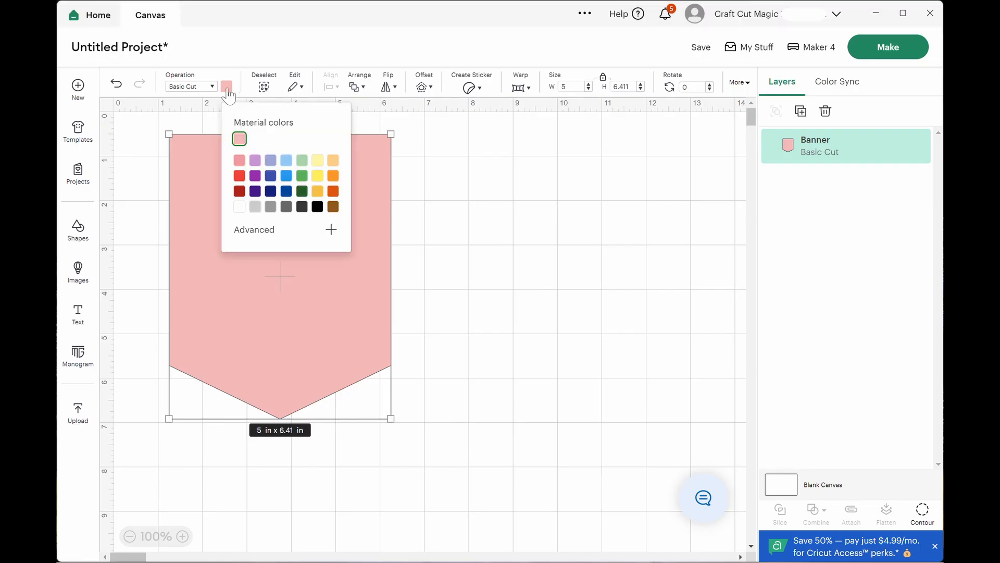
click(241, 177)
click(480, 221)
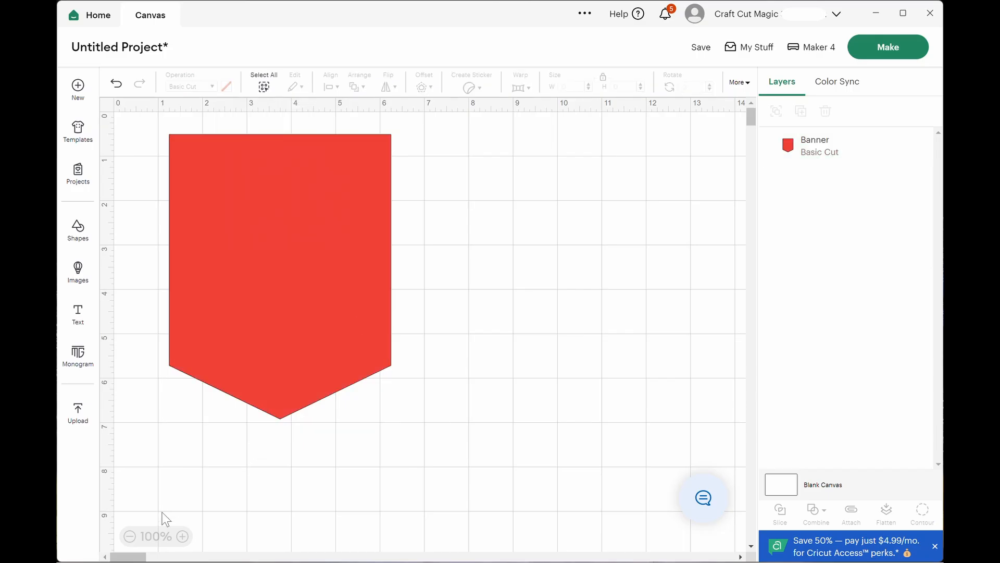
Add the text "HAPPY JULY!" and place it beside the banner, to its right.
click(129, 537)
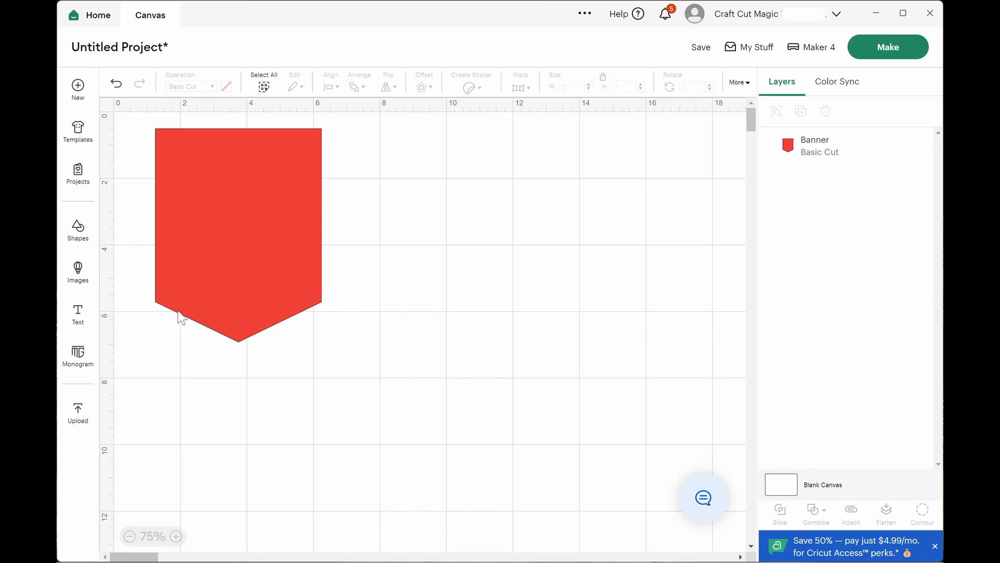
click(78, 322)
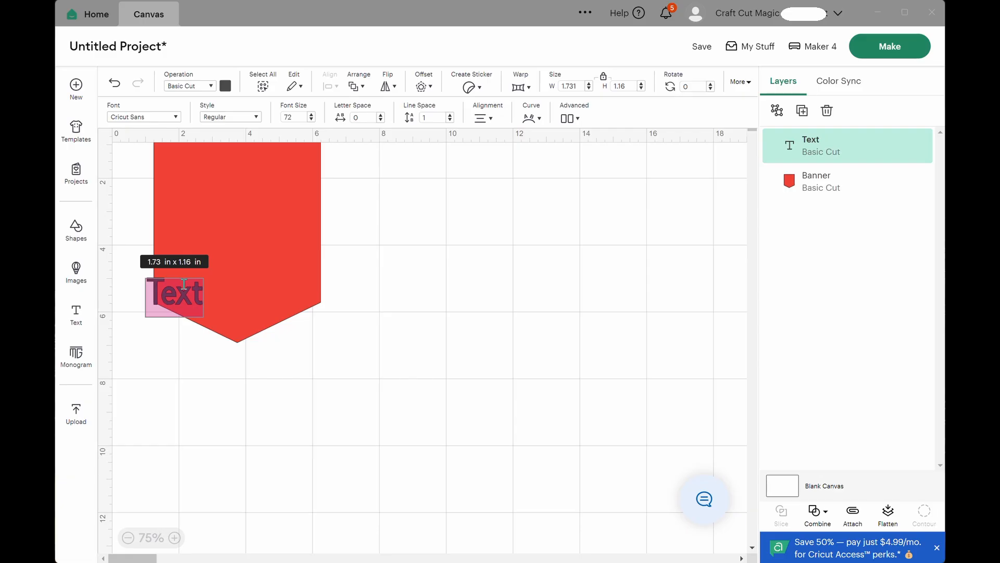
click(184, 285)
drag(205, 297, 141, 298)
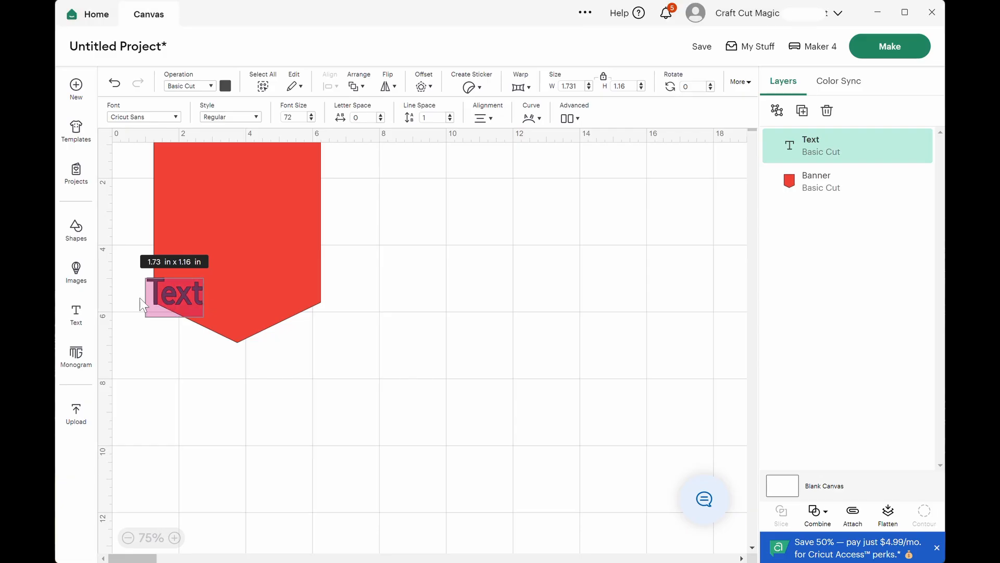
text(HAPPY)
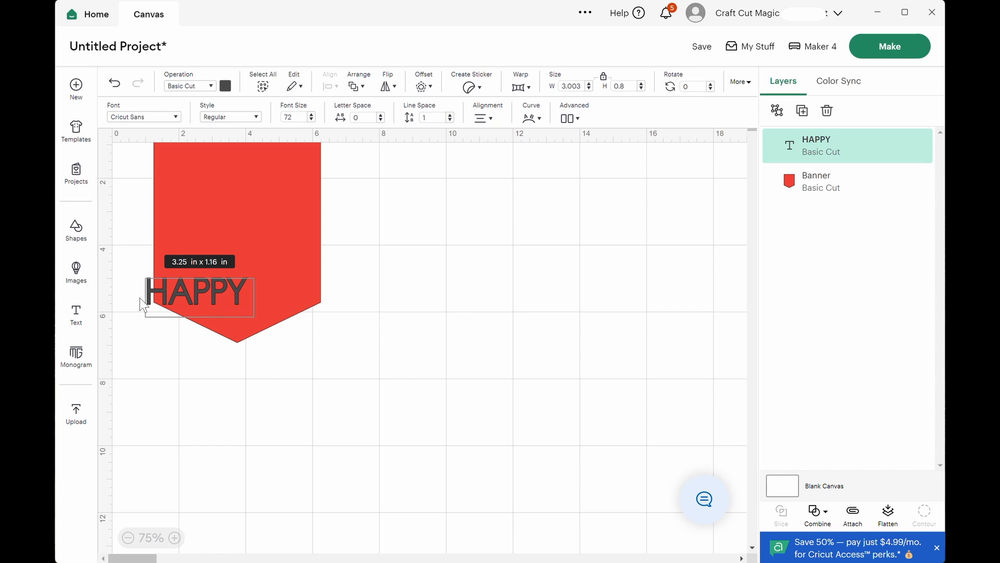
text(JULY)
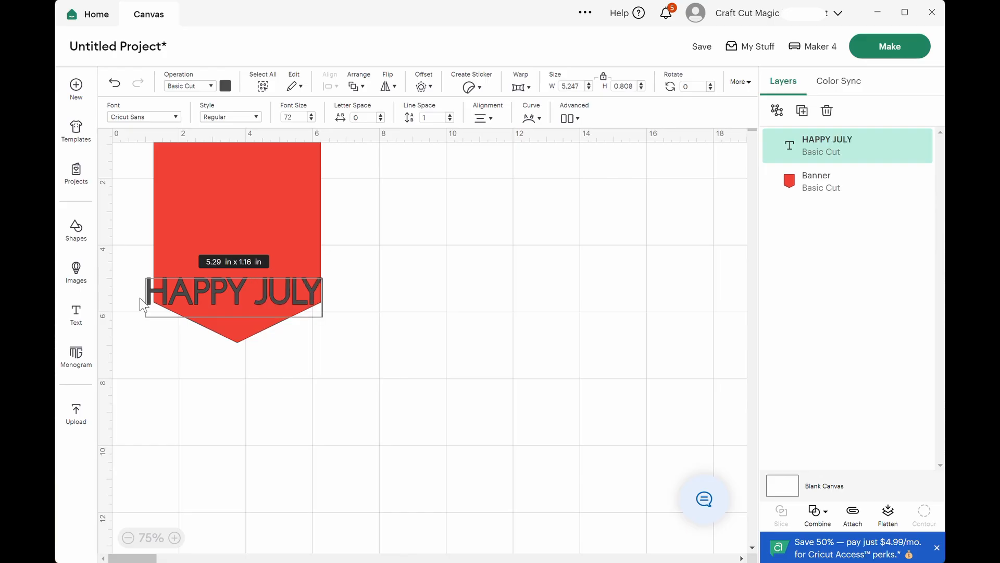
text(!)
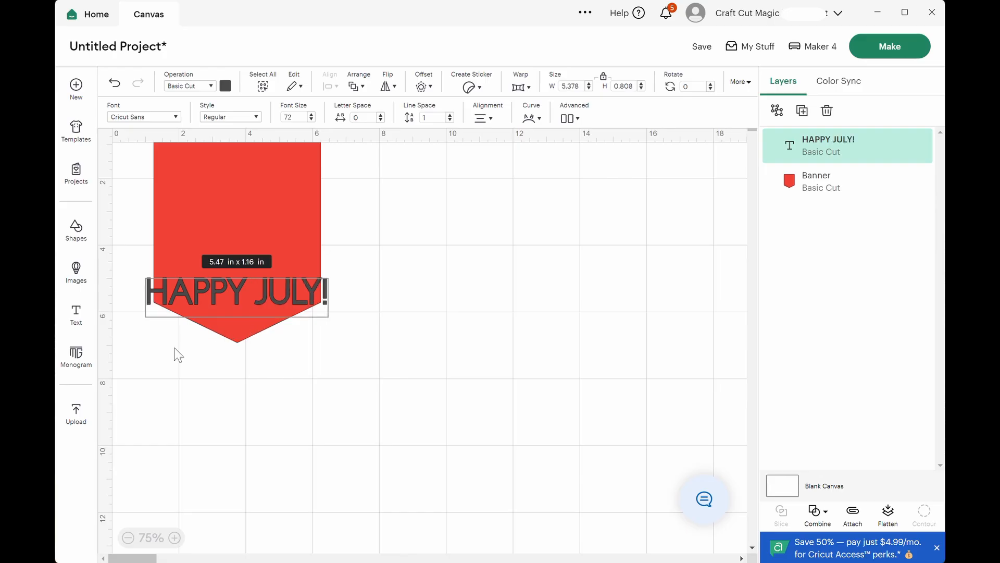
click(404, 310)
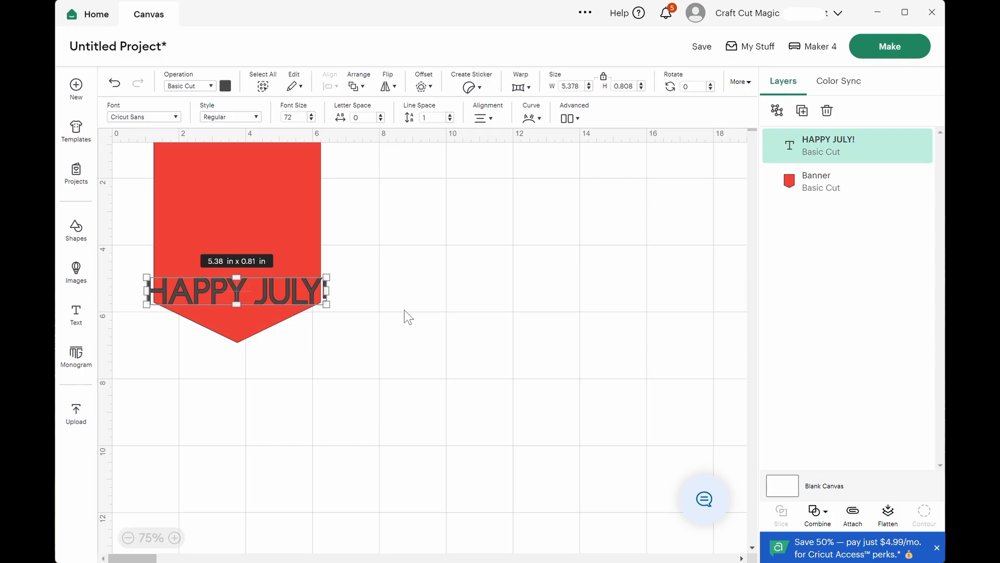
drag(268, 285, 459, 224)
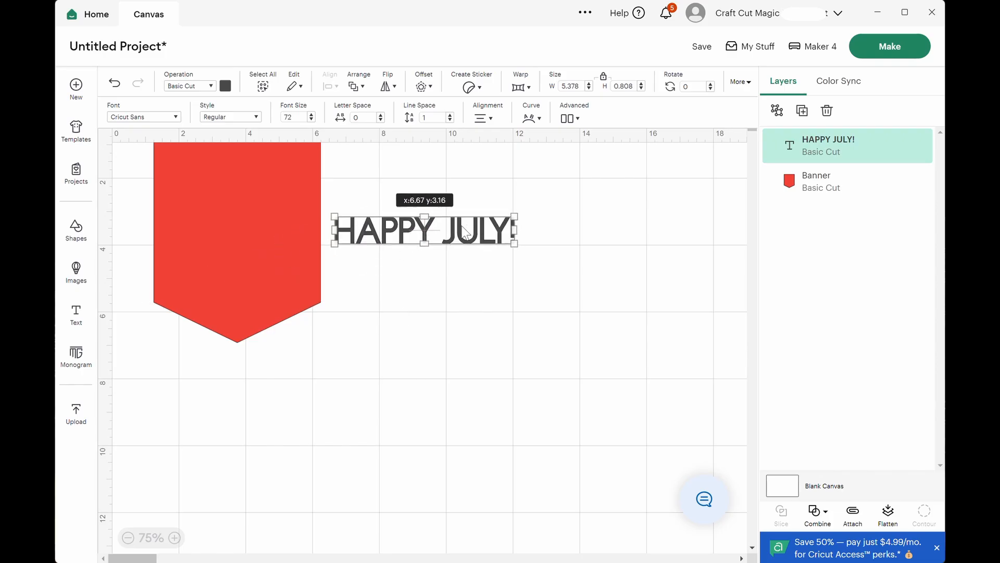
Add a second text "4TH OF" and place it below the "HAPPY JULY!" text.
click(75, 318)
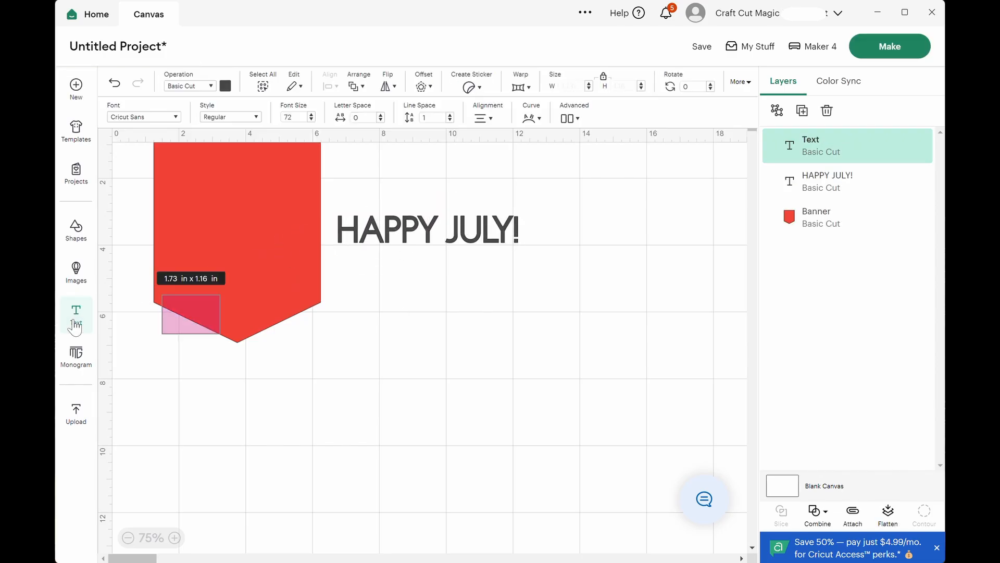
text(4T)
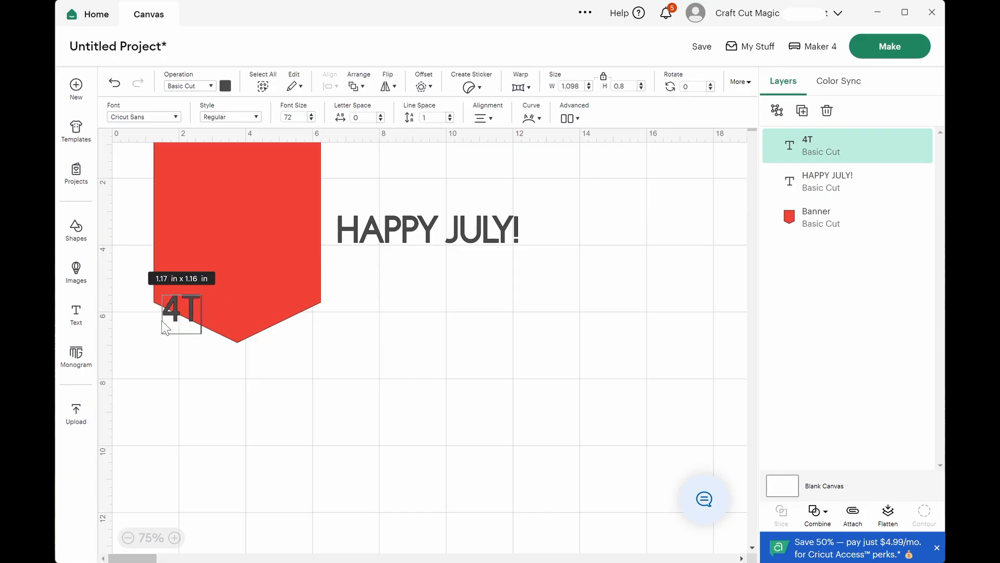
text(H OF)
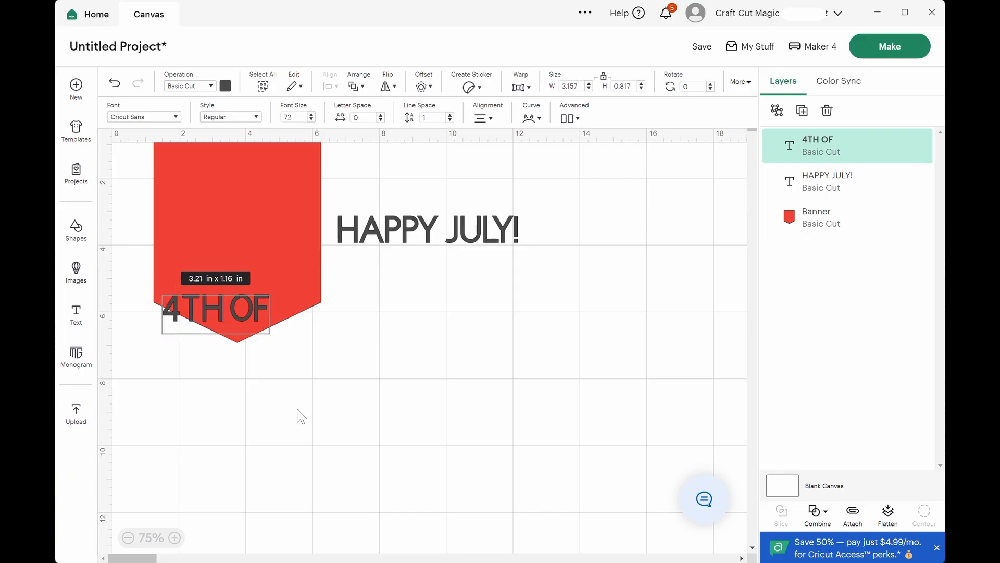
key(Escape)
drag(234, 312, 440, 311)
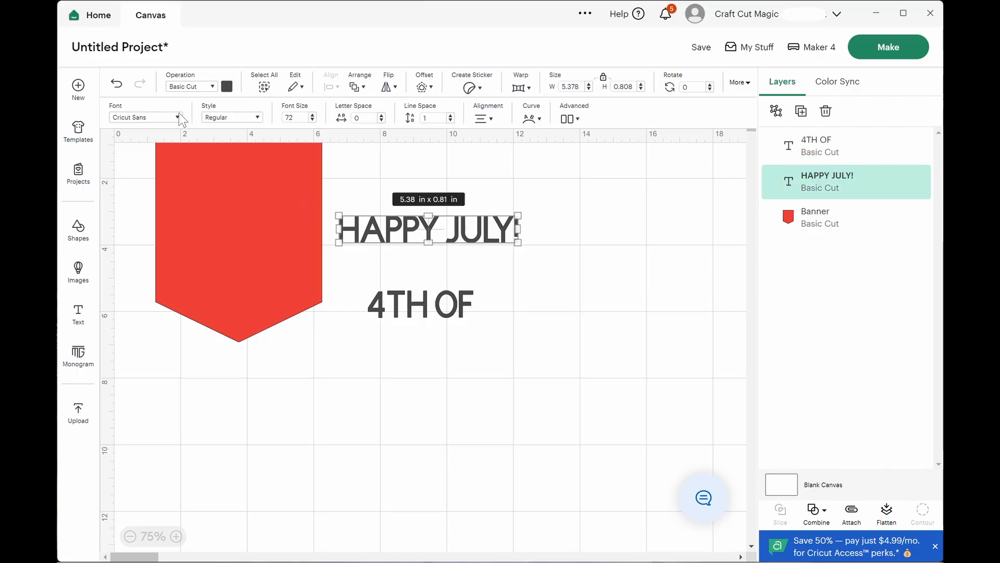
Change the font of the "HAPPY JULY!" text to the system font Elephant.
click(178, 116)
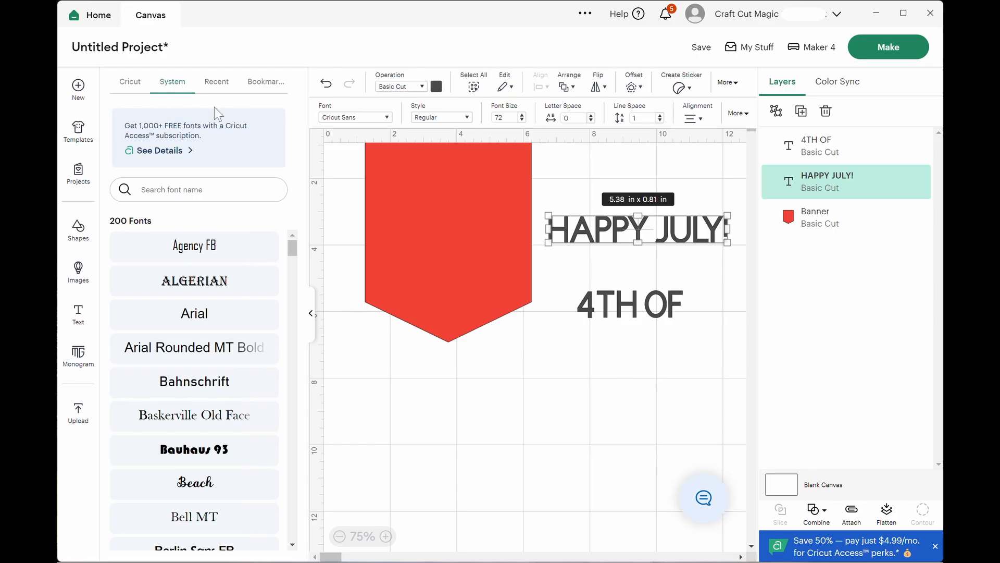
click(130, 89)
click(166, 84)
drag(289, 248, 291, 281)
click(213, 352)
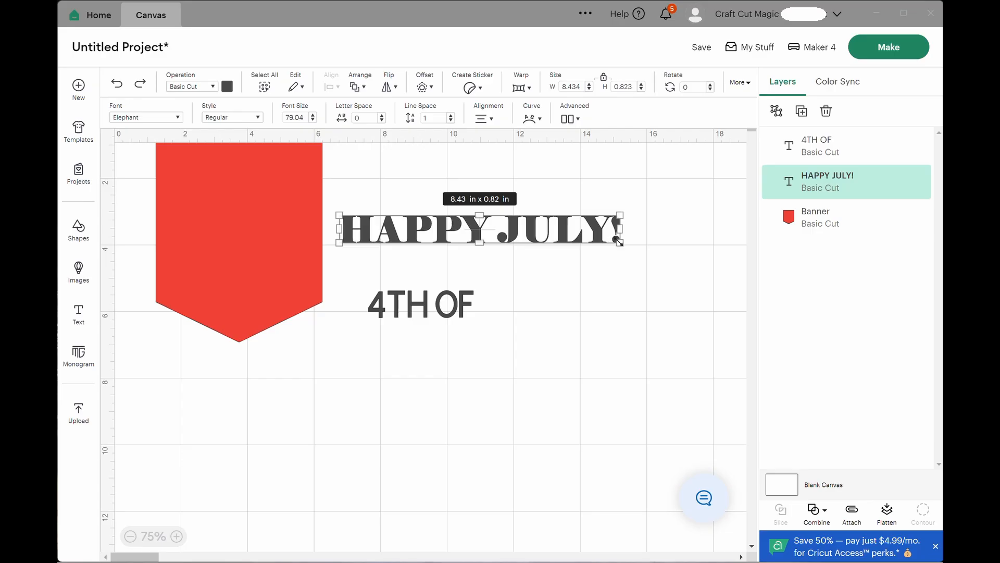
Enlarge the "HAPPY JULY!" text to about 25.32 by 2.47 in and lay its H over the banner.
drag(618, 241, 755, 299)
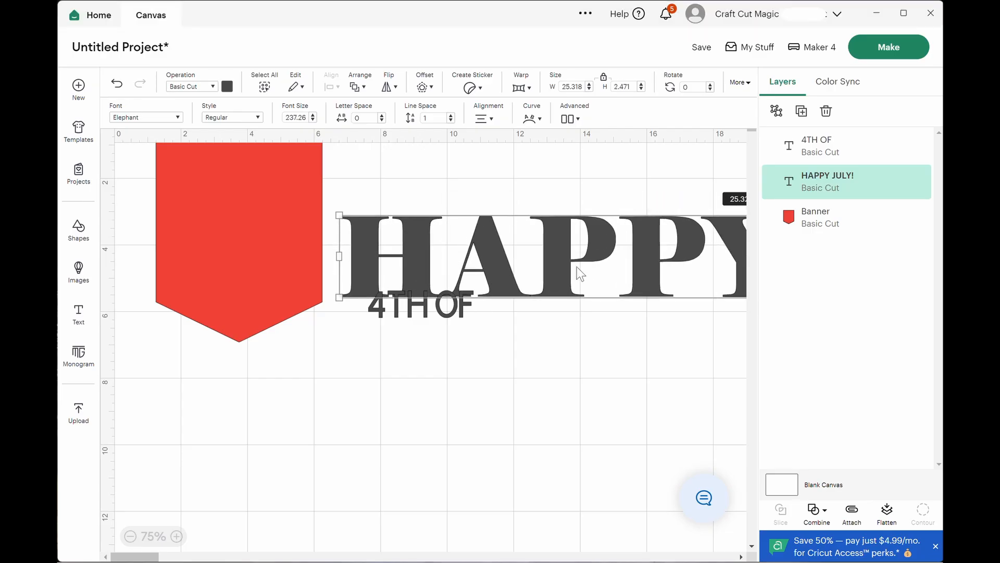
drag(576, 267, 424, 233)
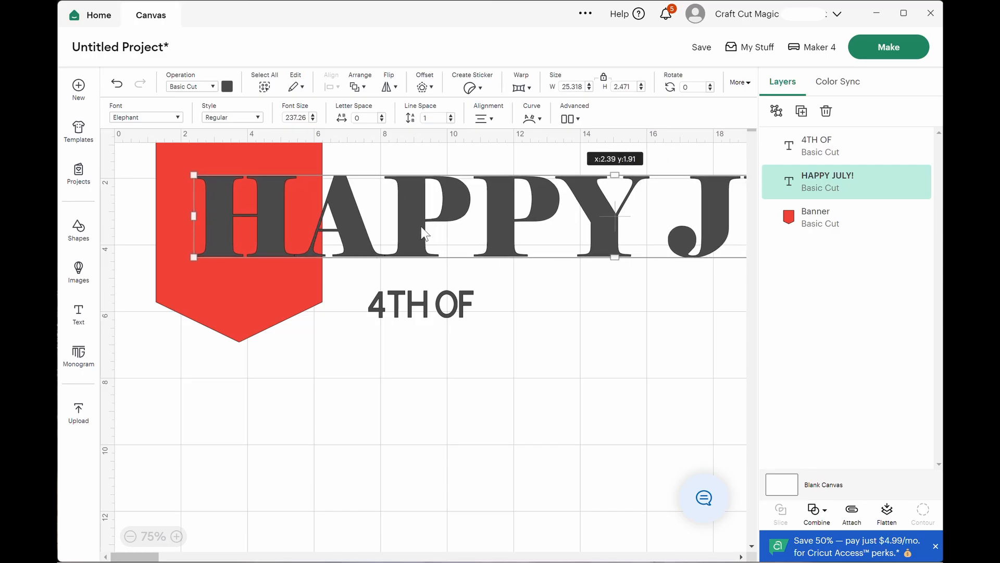
drag(424, 233, 424, 234)
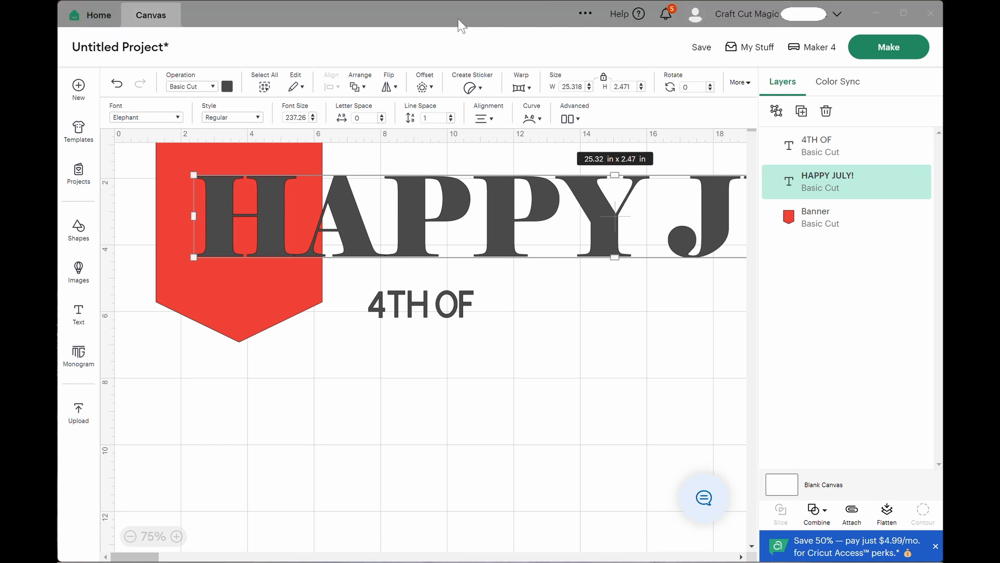
Lower the banner and text together, then enlarge "HAPPY JULY!" to about 33.48 by 3.27 in with its H fitted on the banner.
drag(164, 359, 273, 257)
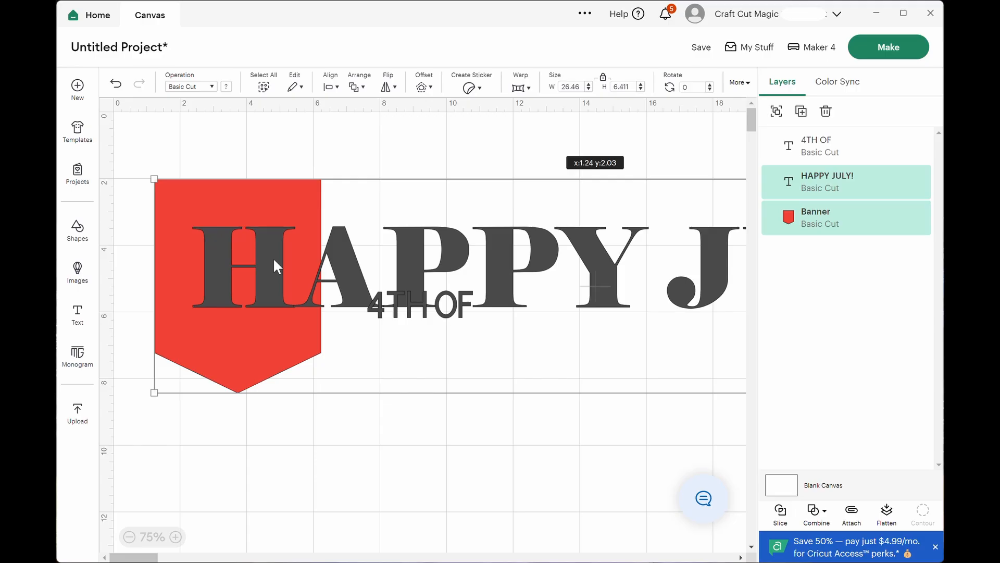
click(313, 427)
click(226, 240)
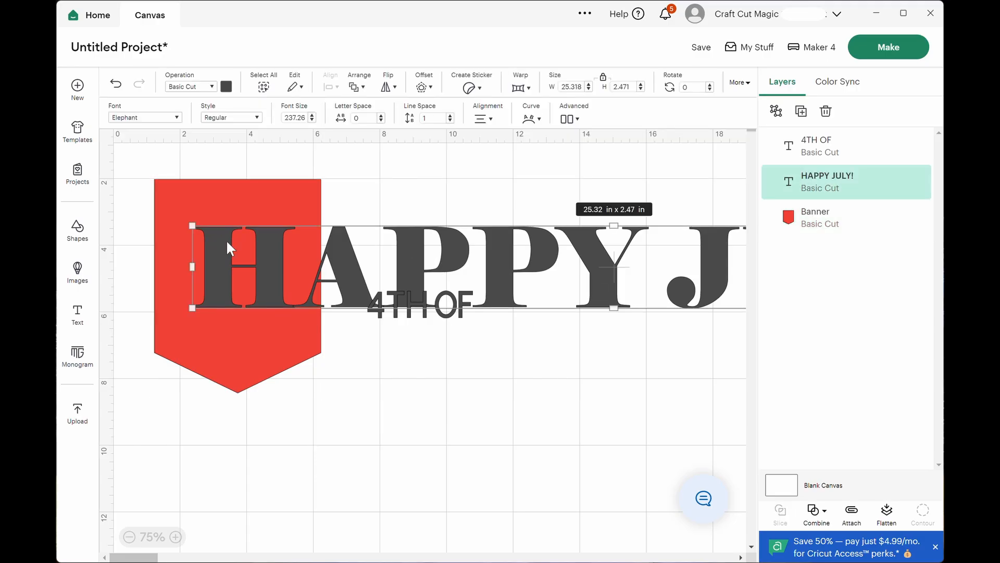
drag(192, 226, 176, 198)
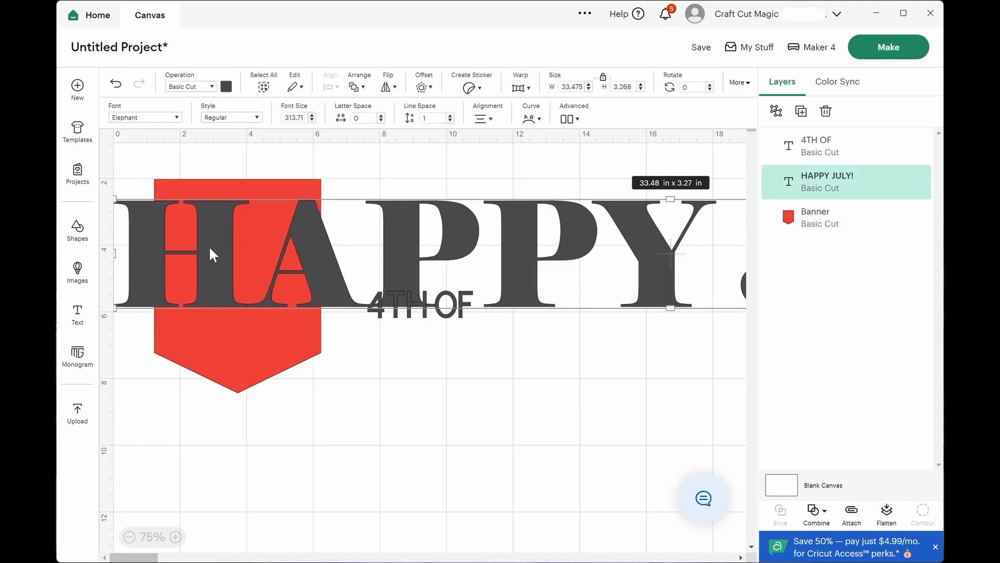
drag(210, 249, 256, 267)
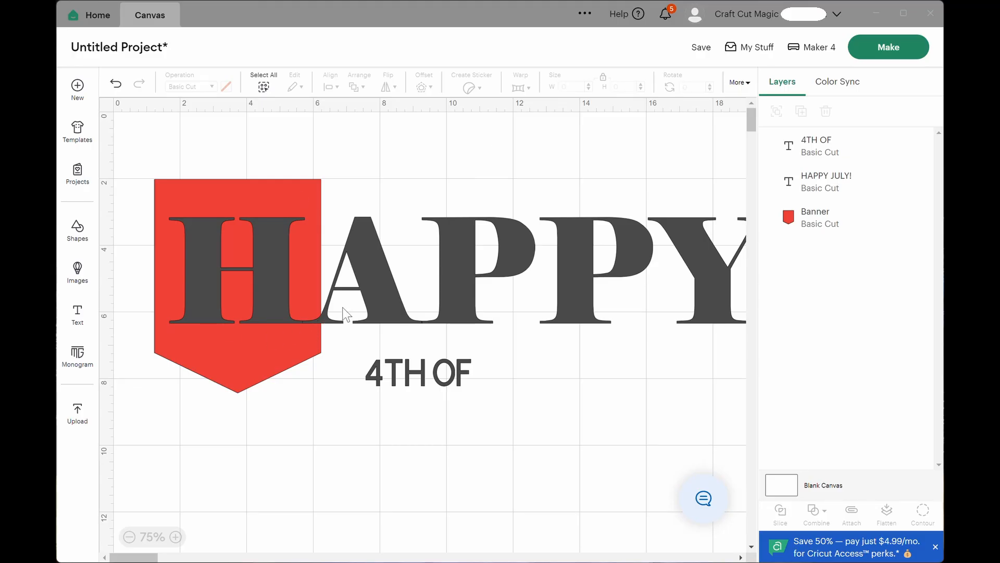
Ungroup the "HAPPY JULY!" text into separate letters and move the H off the banner onto the PP area.
click(368, 294)
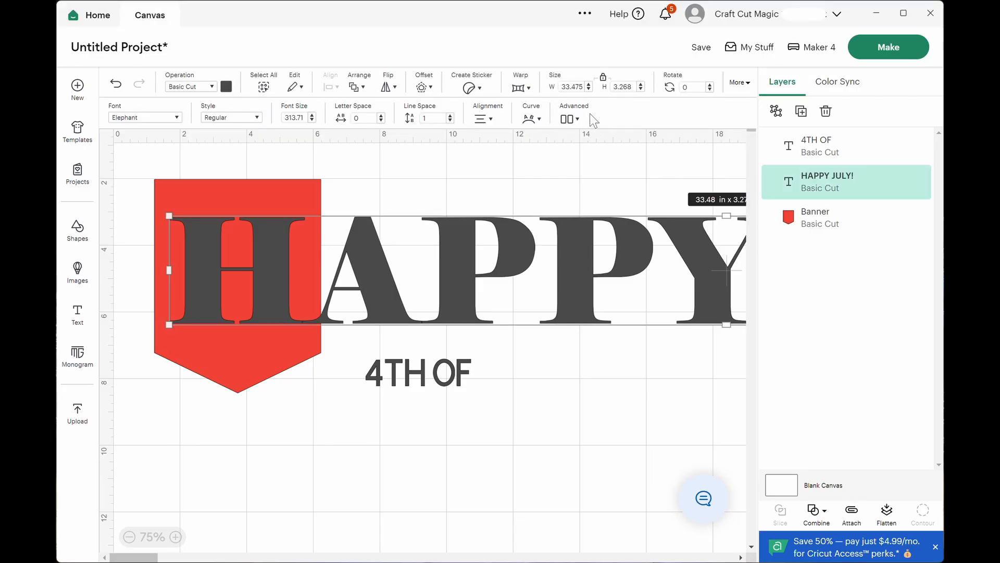
click(576, 119)
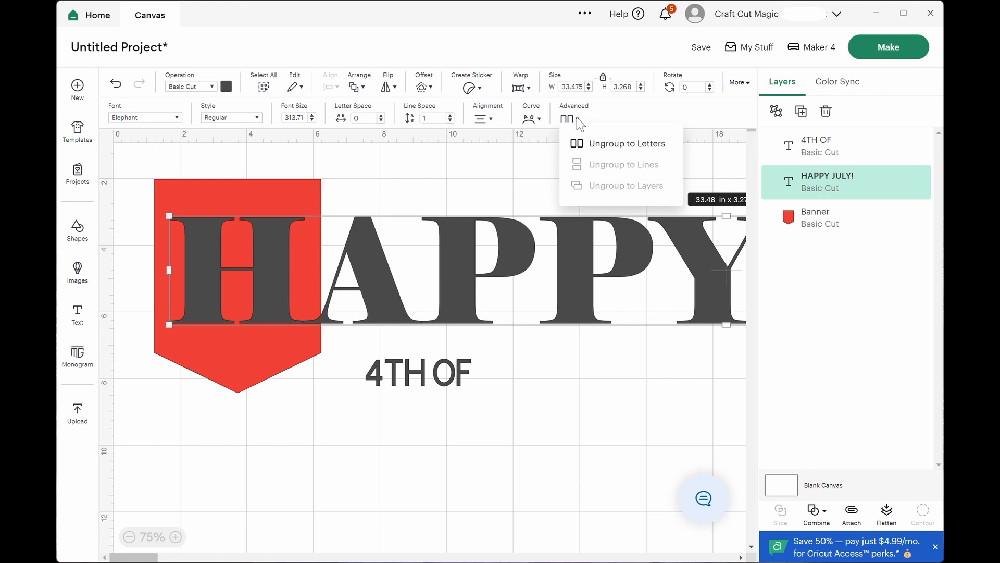
click(600, 150)
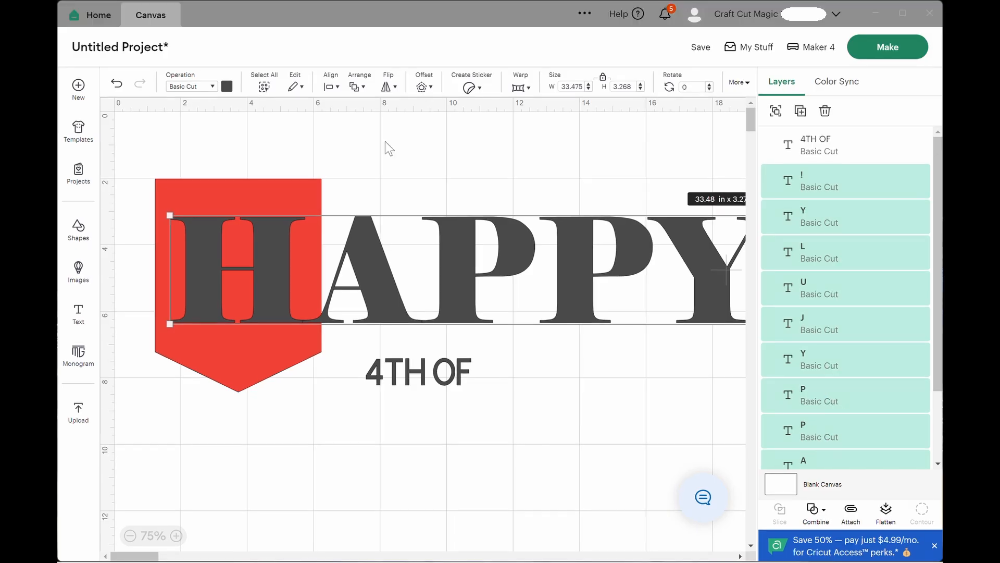
click(385, 144)
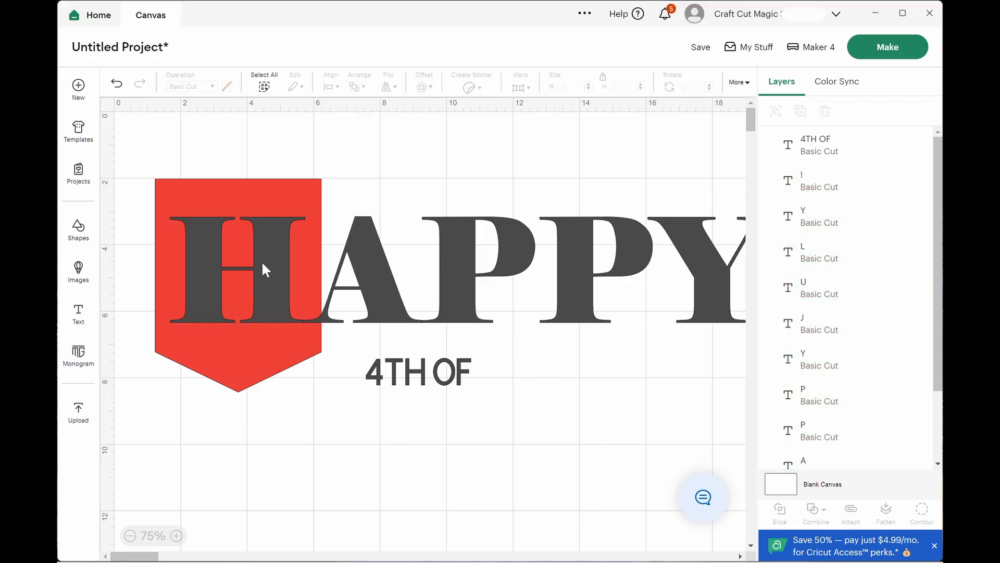
drag(267, 261, 544, 240)
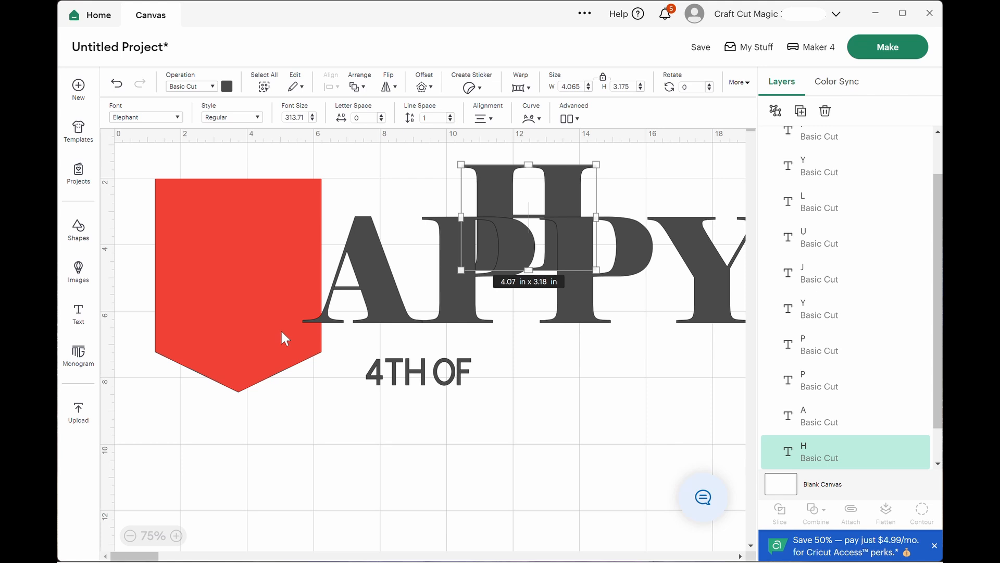
Change the font of the "4TH OF" text to the system font Edwardian Script ITC.
click(397, 368)
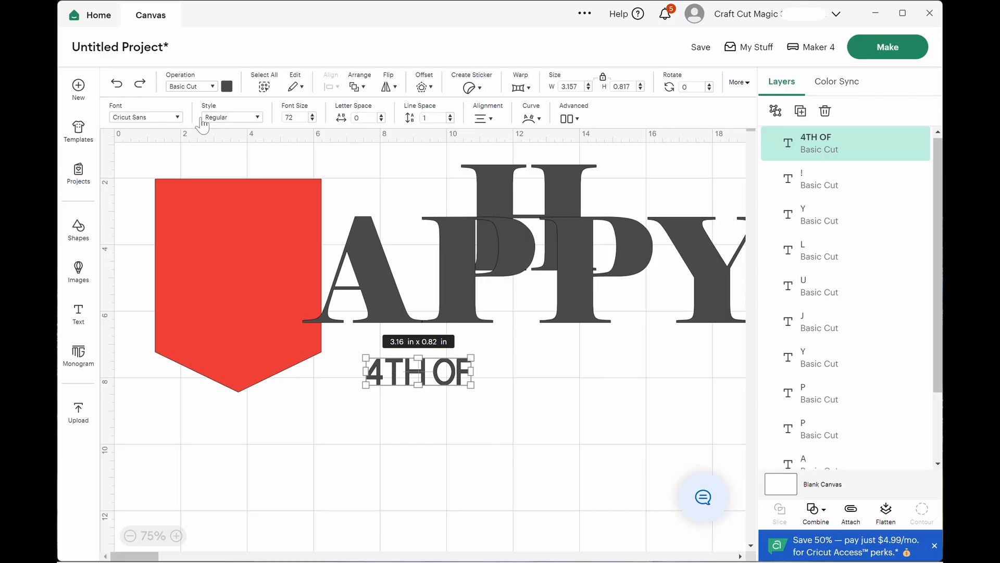
click(178, 117)
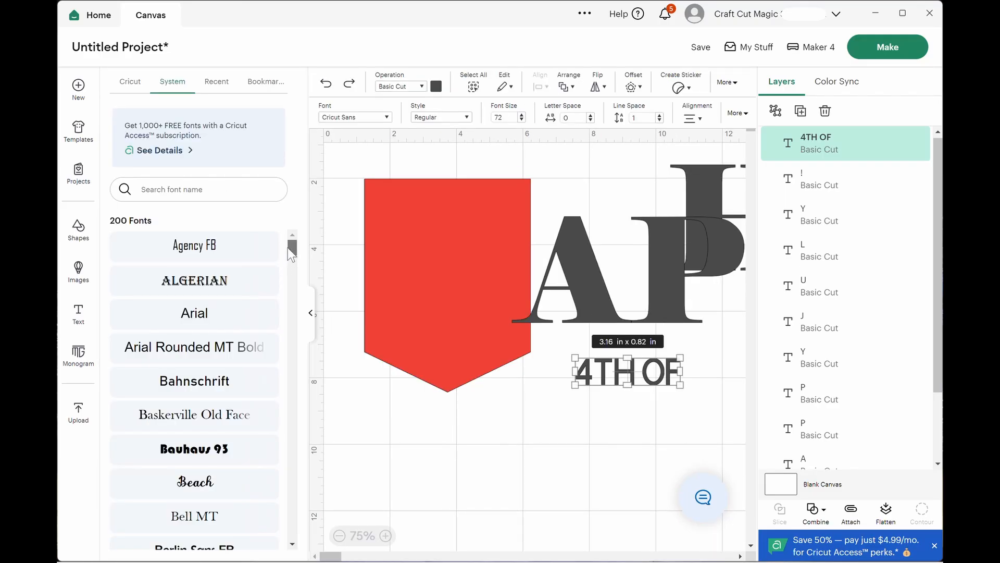
drag(289, 249, 293, 279)
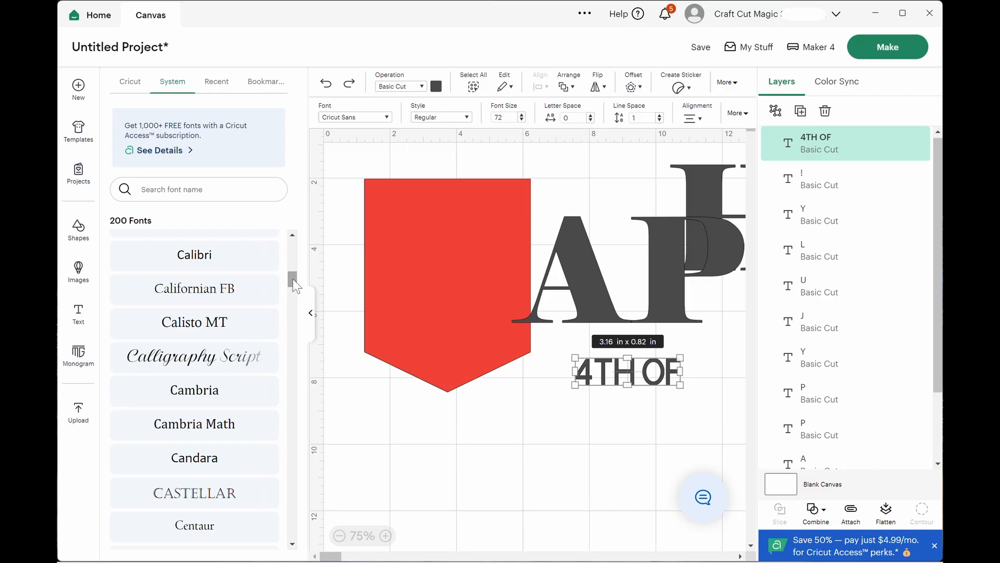
drag(293, 279, 293, 309)
click(203, 461)
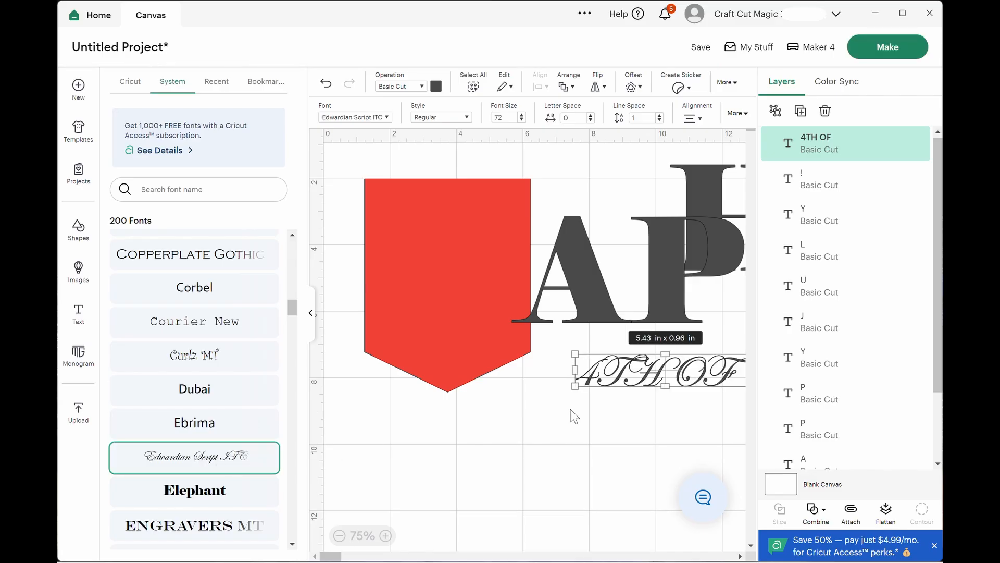
Edit the "4TH OF" text so that it reads "4th".
double_click(698, 376)
click(701, 372)
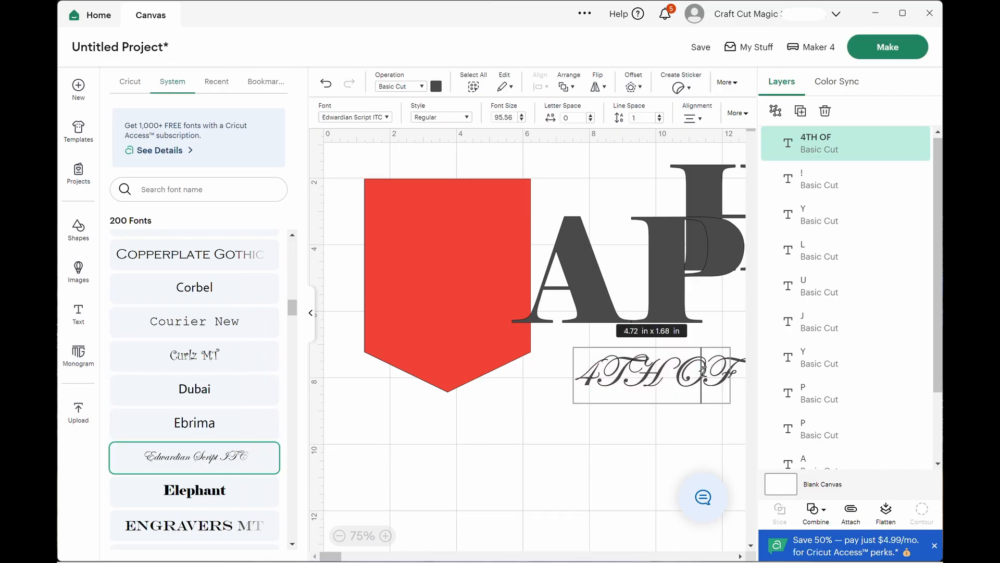
key(BackSpace)
key(BackSpace)
key(BackSpace)
key(BackSpace)
key(BackSpace)
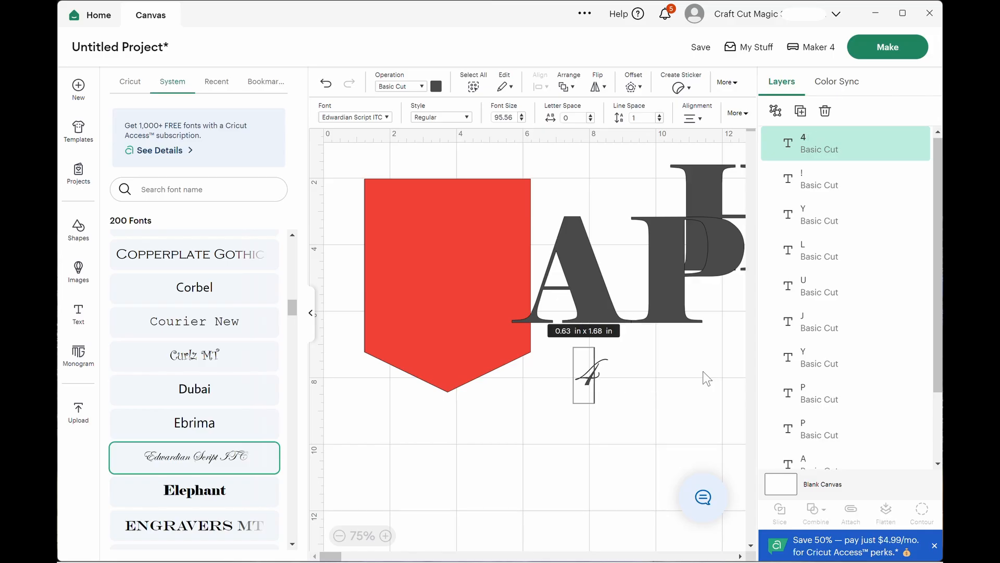
text(th)
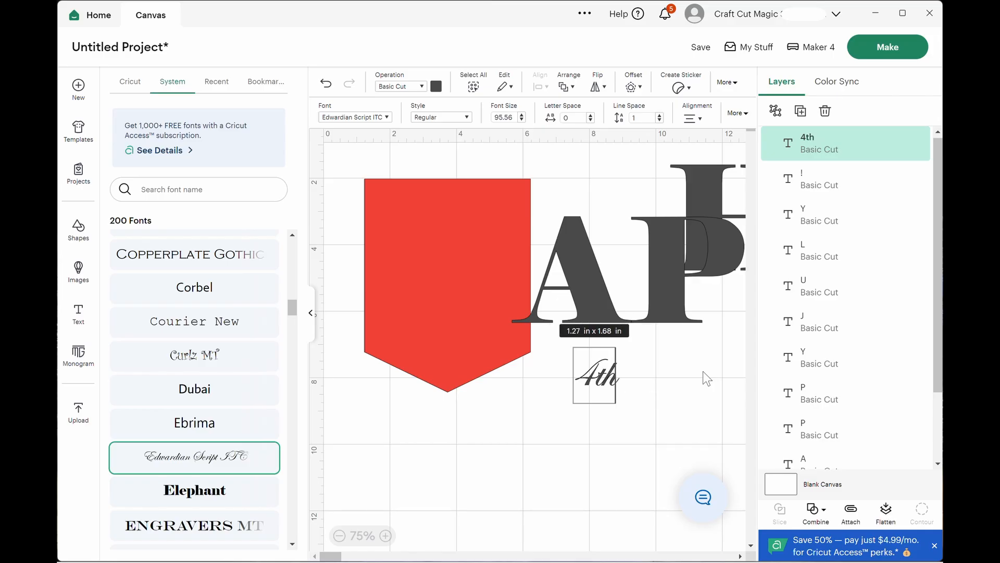
click(659, 391)
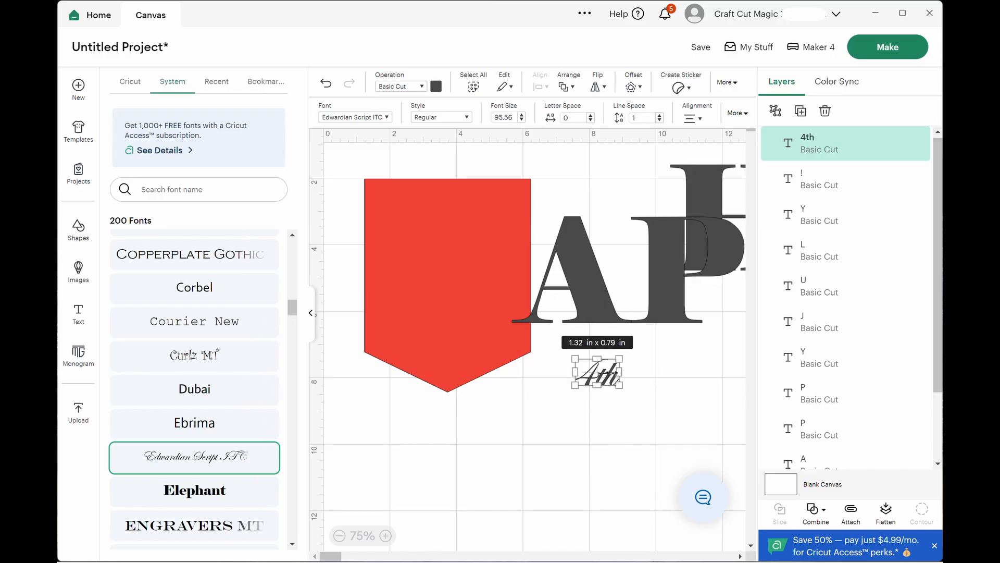
Duplicate the "4th" text, change the copy to "of", and place it beside the original.
click(800, 114)
click(800, 112)
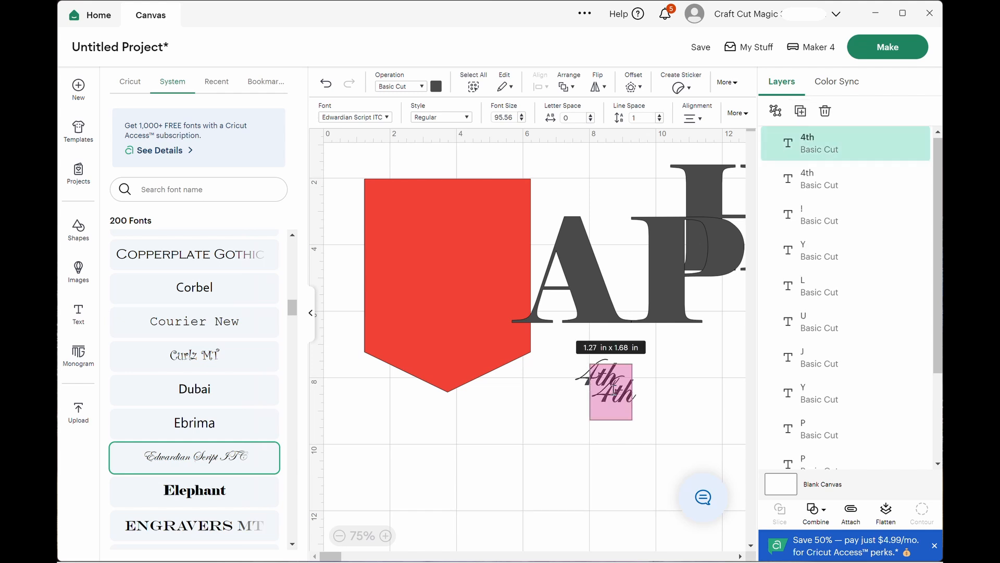
text(of)
click(641, 417)
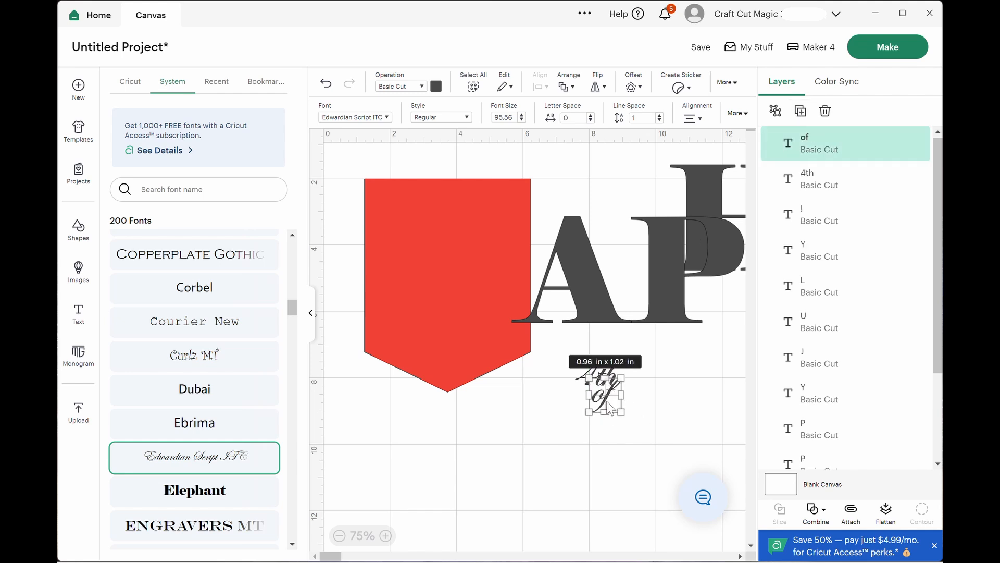
drag(609, 403, 665, 378)
Shorten the "4th" text to "4" and make a duplicate of it that reads "th".
click(599, 375)
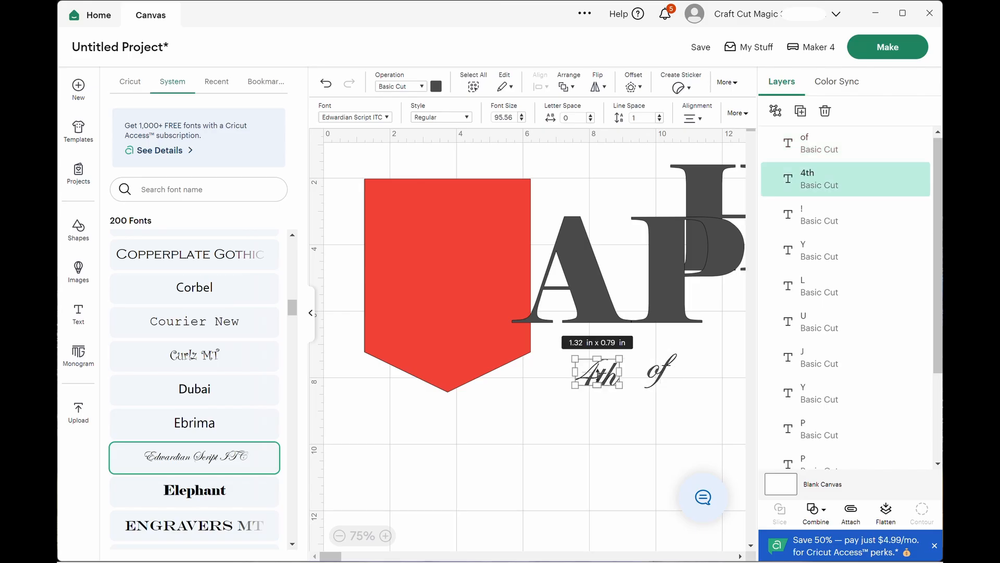
double_click(604, 376)
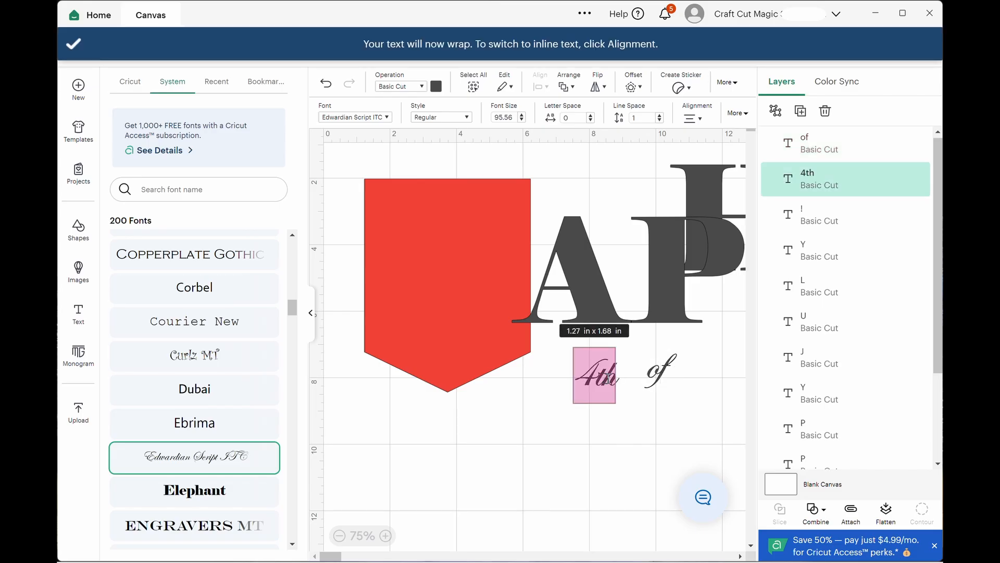
text(4)
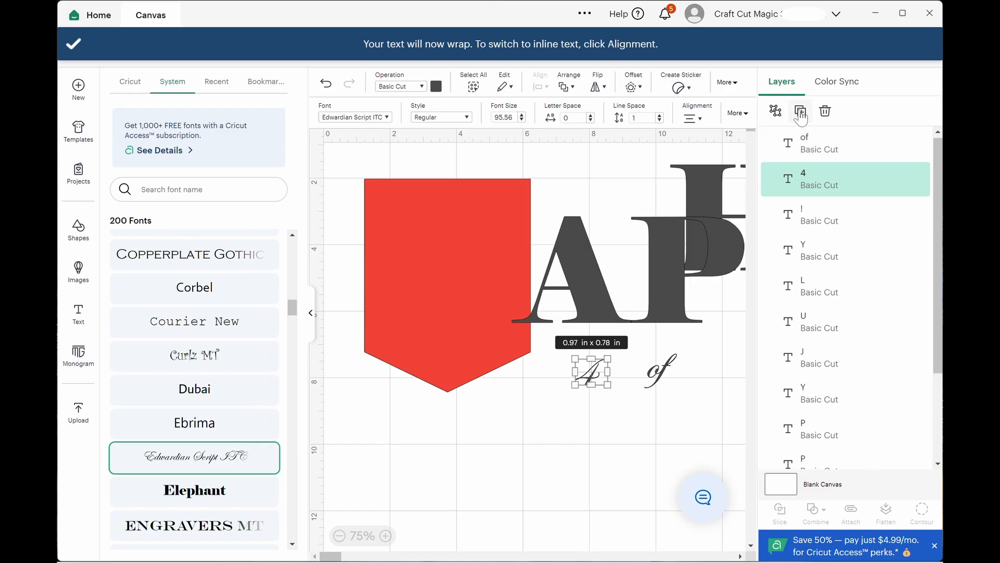
click(800, 111)
double_click(607, 393)
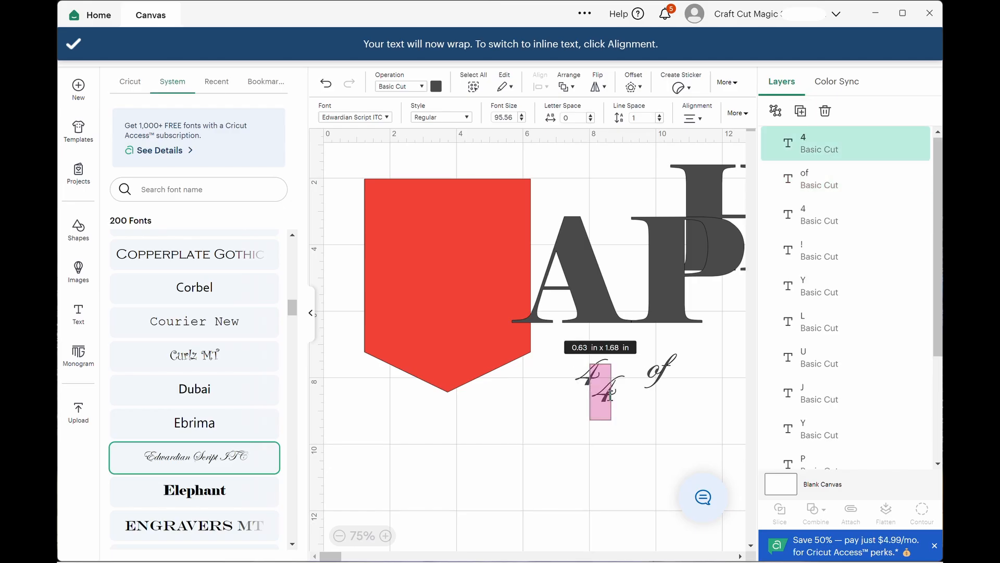
text(th)
key(Escape)
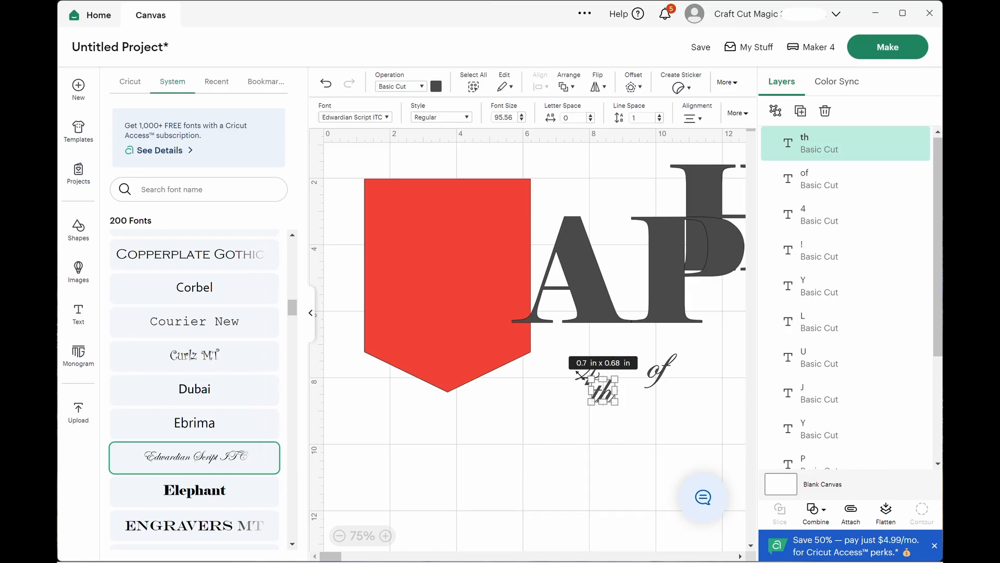
click(556, 409)
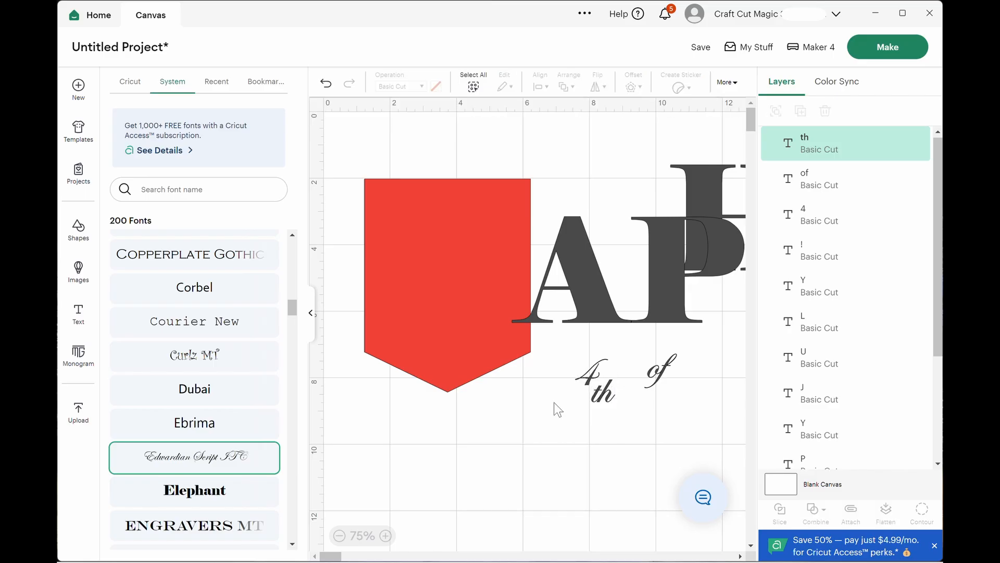
Enlarge the 4 to about 3.87 by 3.09 in on the banner, with "th" at about 1.53 by 1.47 in beside it.
drag(384, 376, 309, 331)
drag(243, 279, 226, 267)
drag(395, 394, 290, 256)
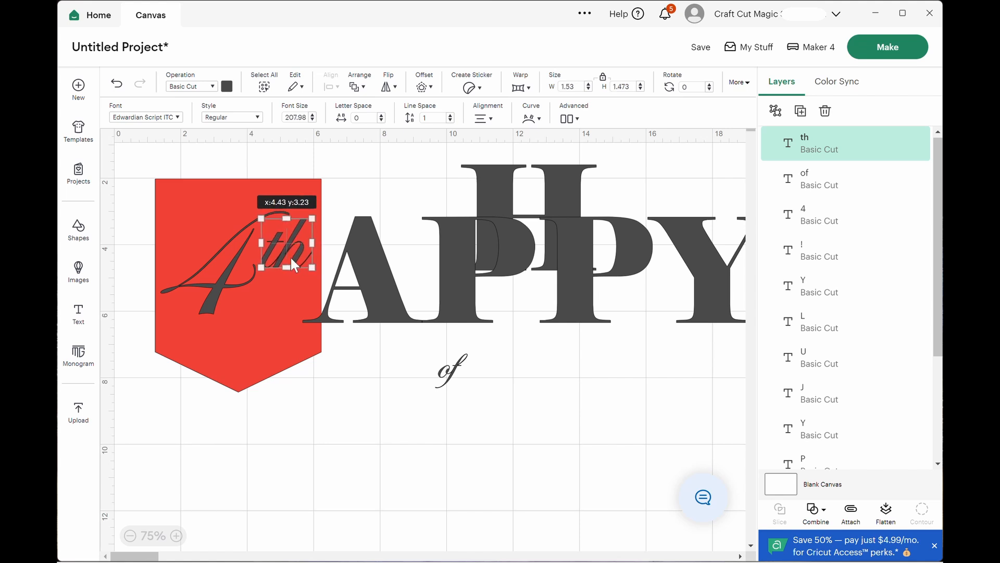
Try French Script MT and Freestyle Script on the 4, and settle on the system font Gabriola.
click(233, 279)
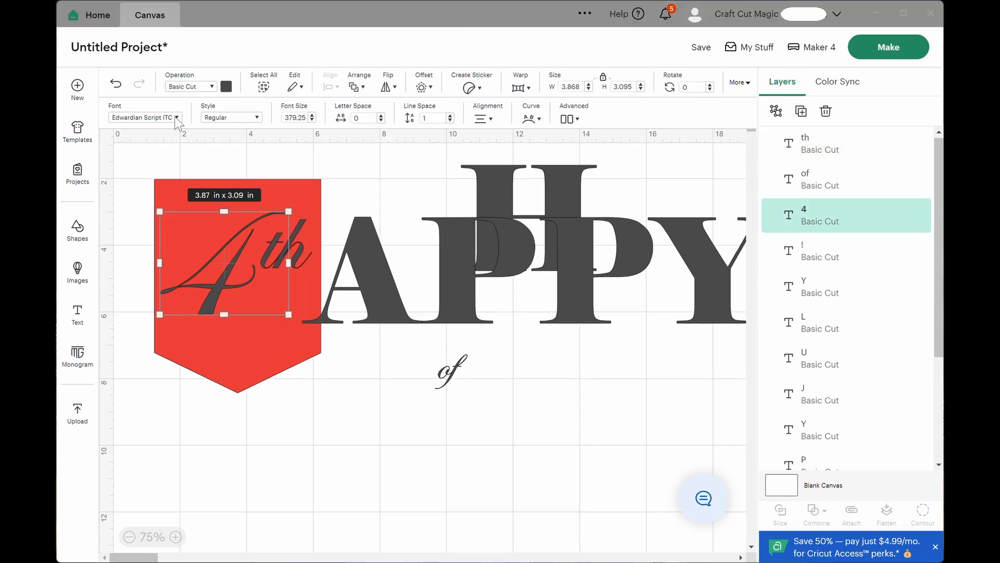
click(174, 117)
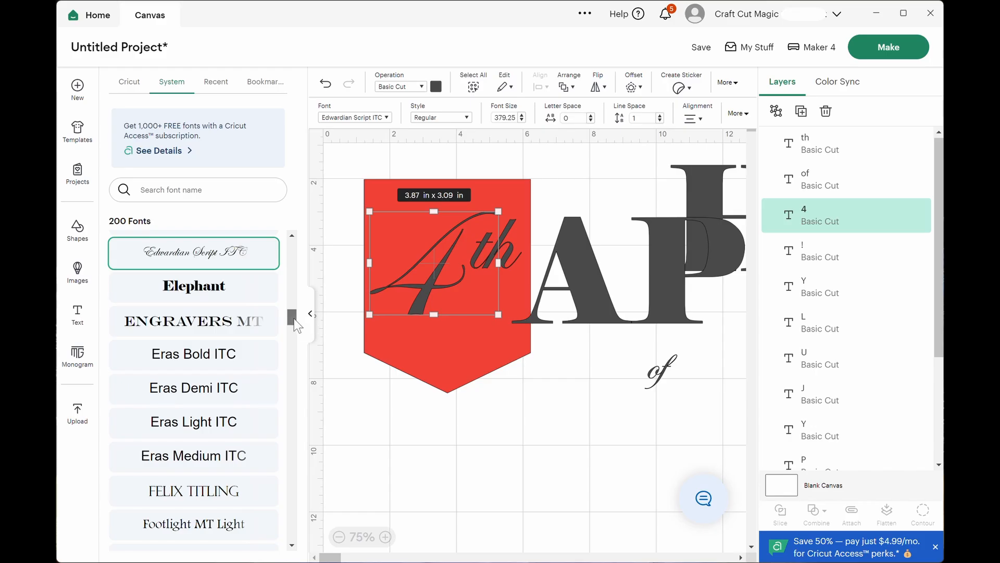
drag(294, 318, 293, 337)
click(210, 446)
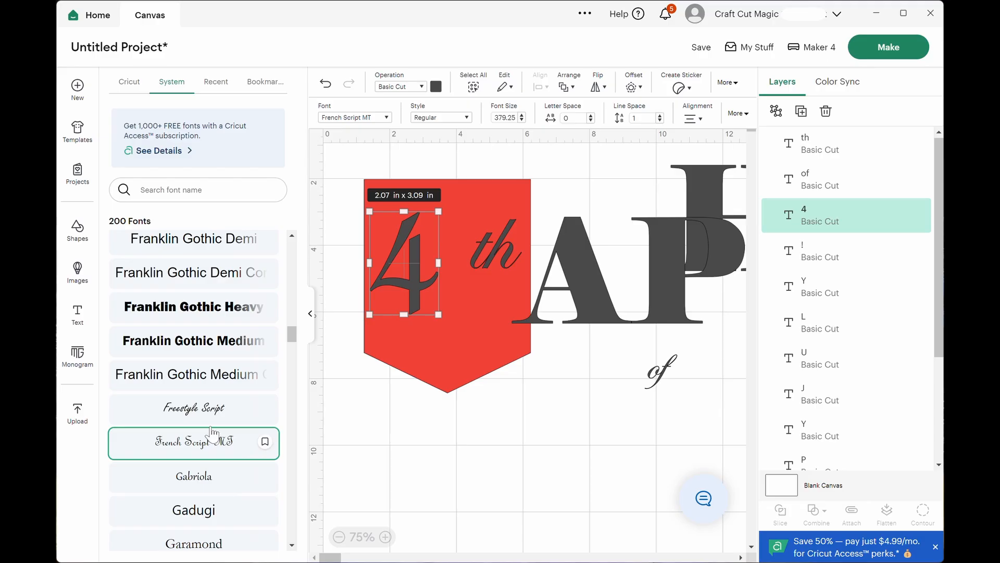
click(189, 420)
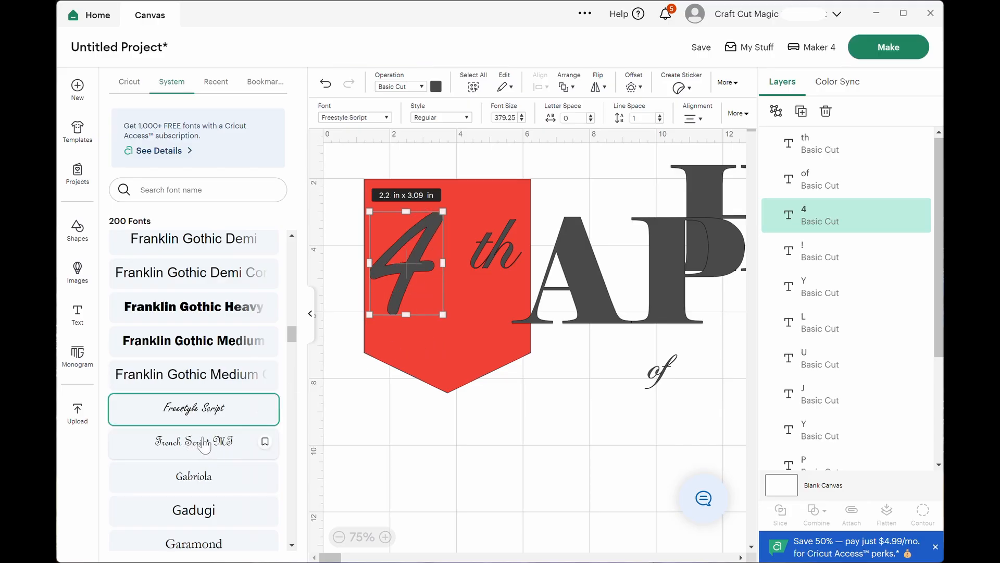
click(199, 478)
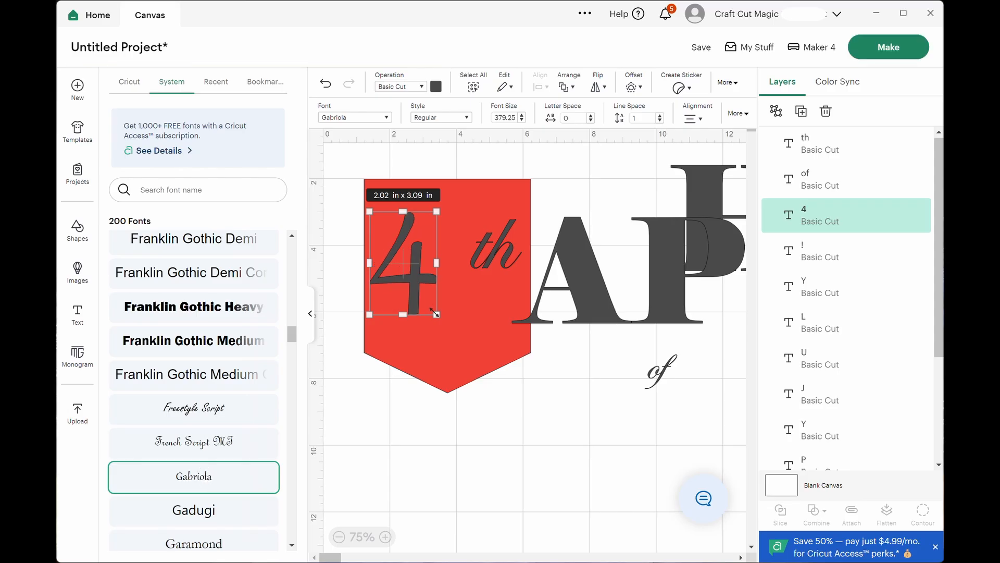
Enlarge the 4 to about 4.26 in high and arrange it with "th" on the banner as a raised ordinal.
drag(437, 314, 459, 336)
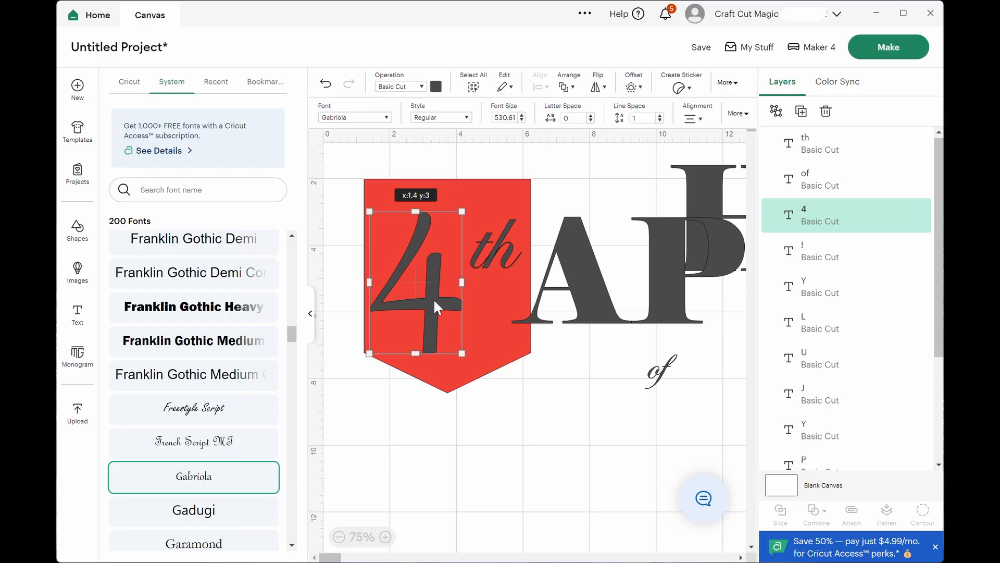
drag(433, 298, 441, 292)
click(493, 255)
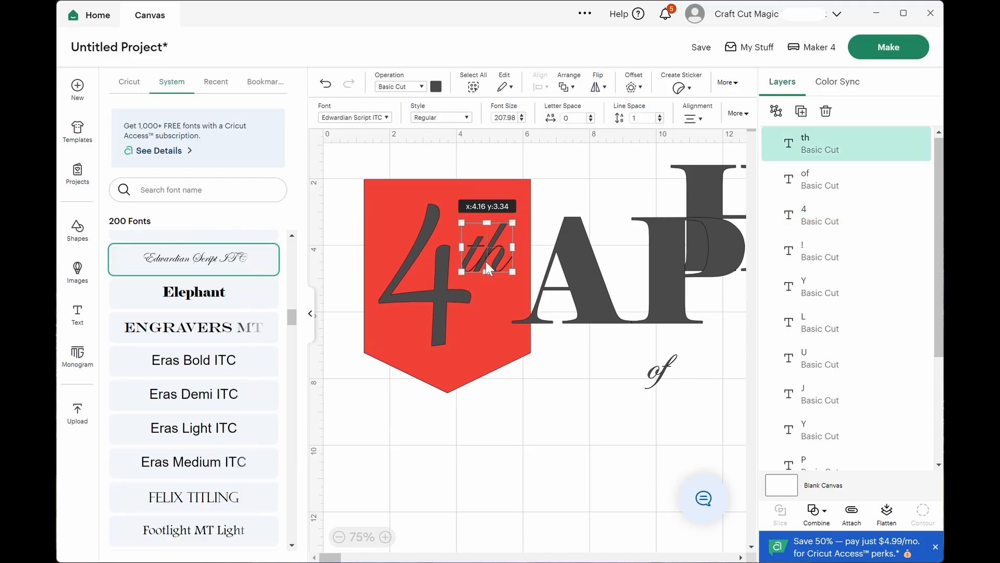
mouse_move(486, 260)
mouse_down()
mouse_move(516, 274)
mouse_move(490, 261)
mouse_up()
click(521, 408)
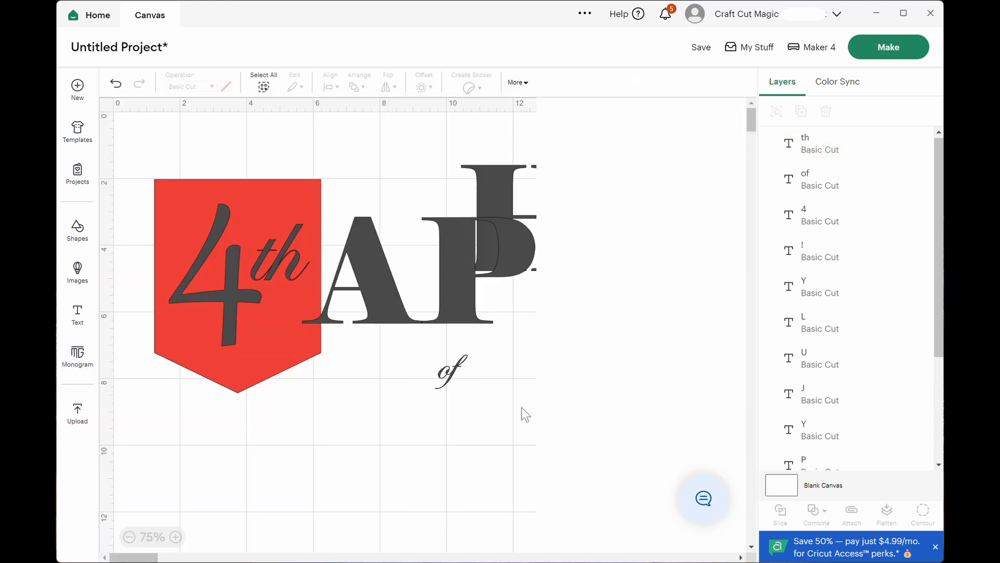
Move the 4 and "th" together off the banner to the empty area below the PP letters.
click(236, 287)
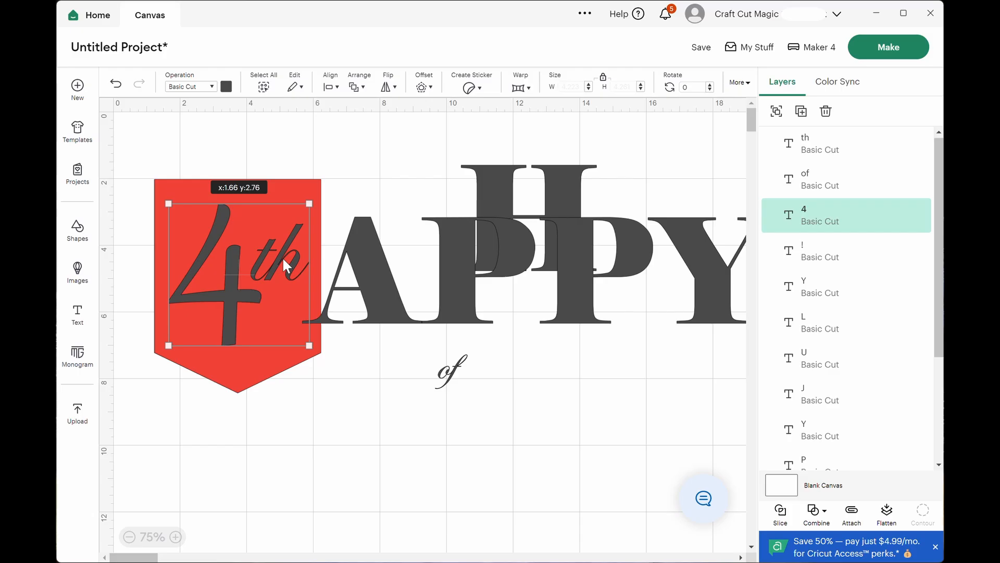
shift+click(283, 257)
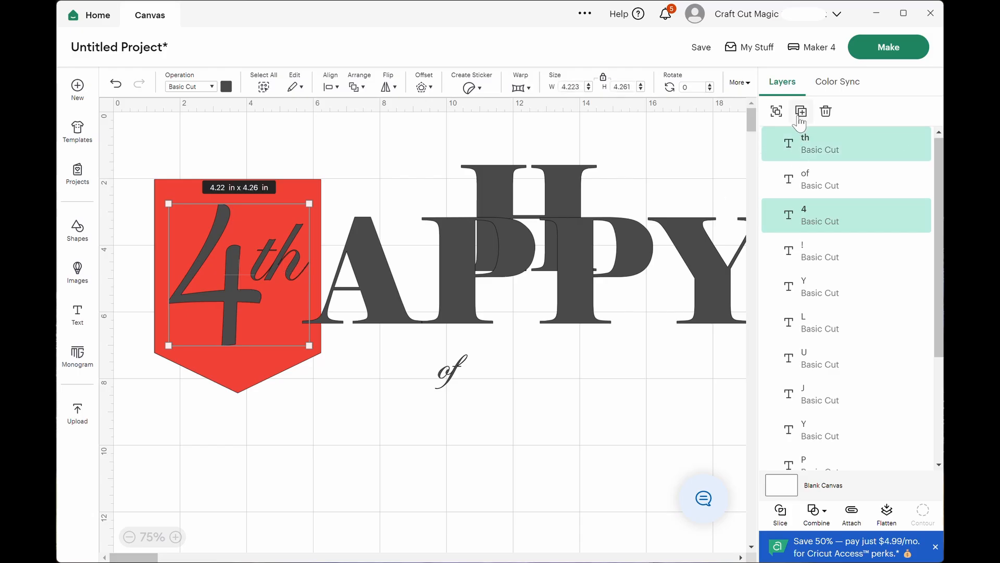
drag(230, 279, 580, 414)
Enlarge "of" to about 3.78 by 4.01 in on the banner, rotate it to about 342.76°, and center it there.
click(449, 383)
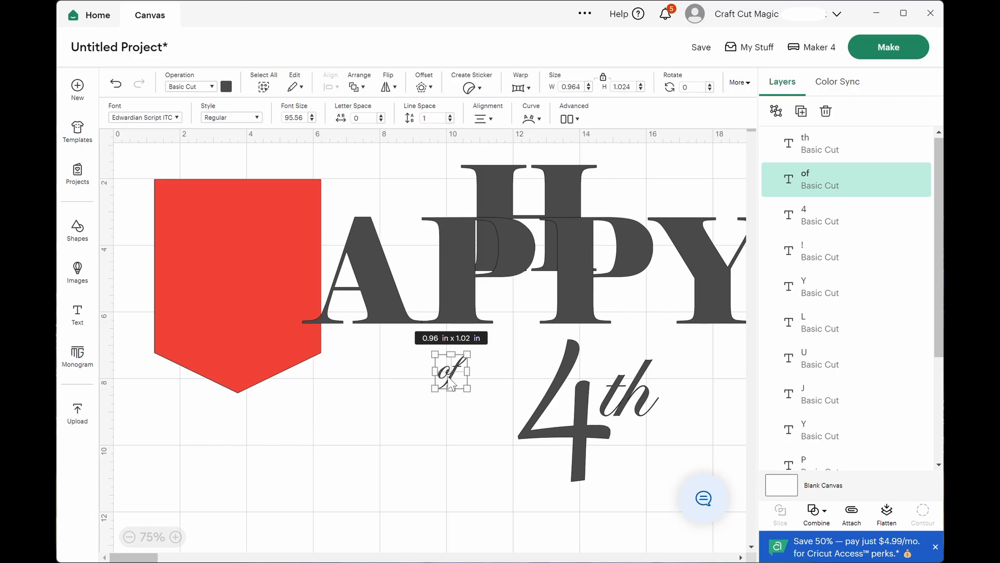
drag(451, 385, 294, 357)
drag(234, 304, 237, 275)
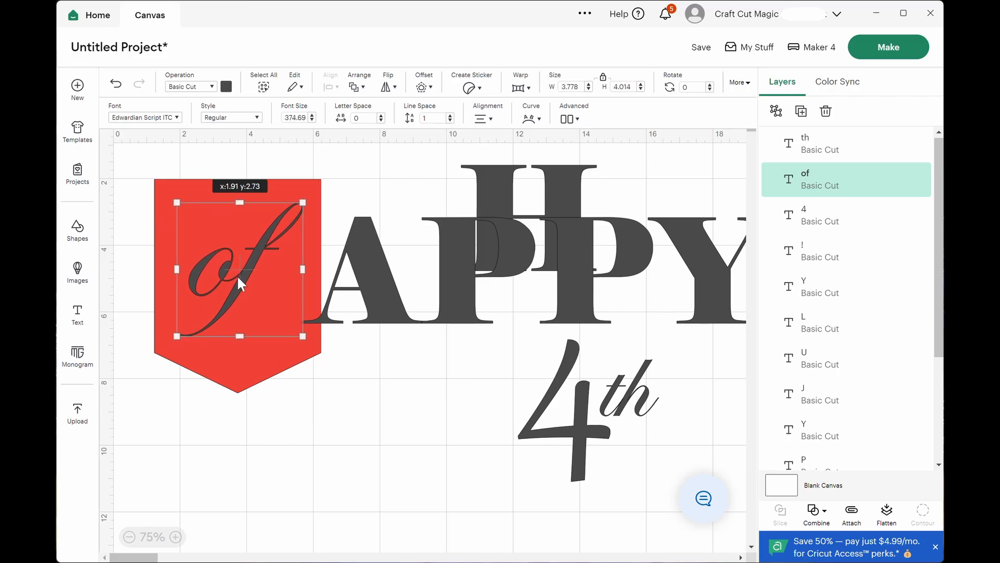
drag(308, 343, 330, 323)
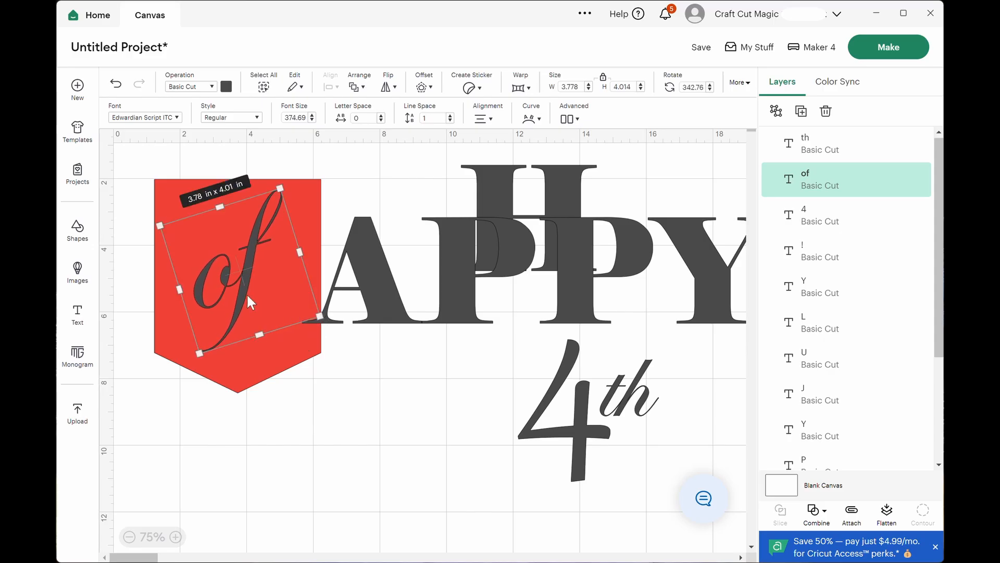
drag(238, 293, 244, 298)
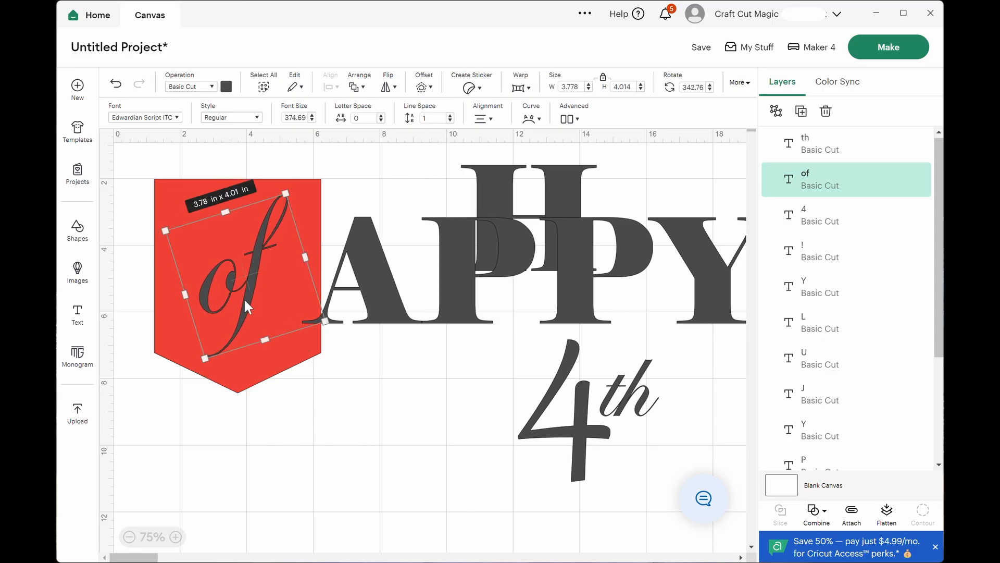
click(455, 21)
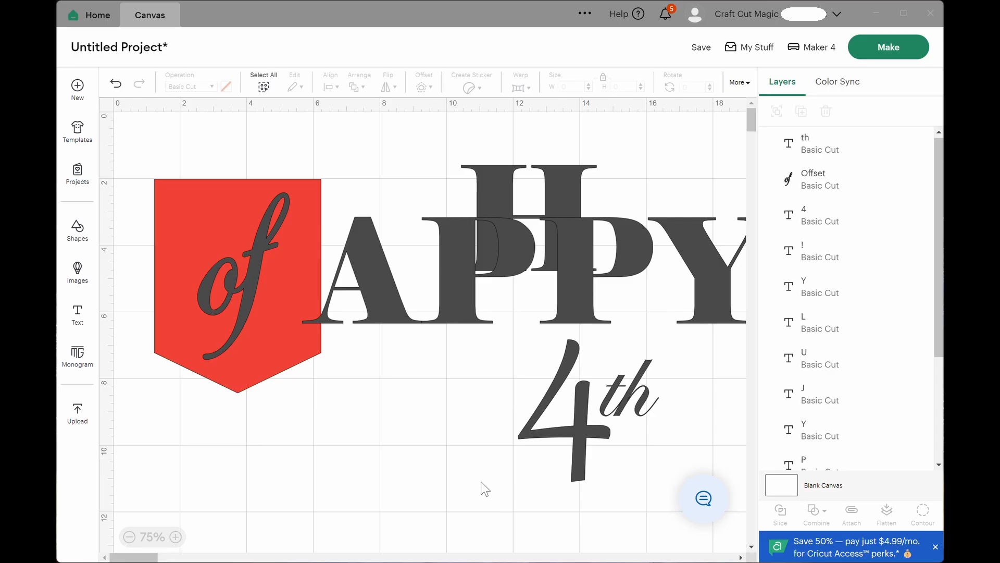
Attach the 4 and "th" so they keep their arrangement, and undo the last canvas change.
drag(482, 486, 682, 365)
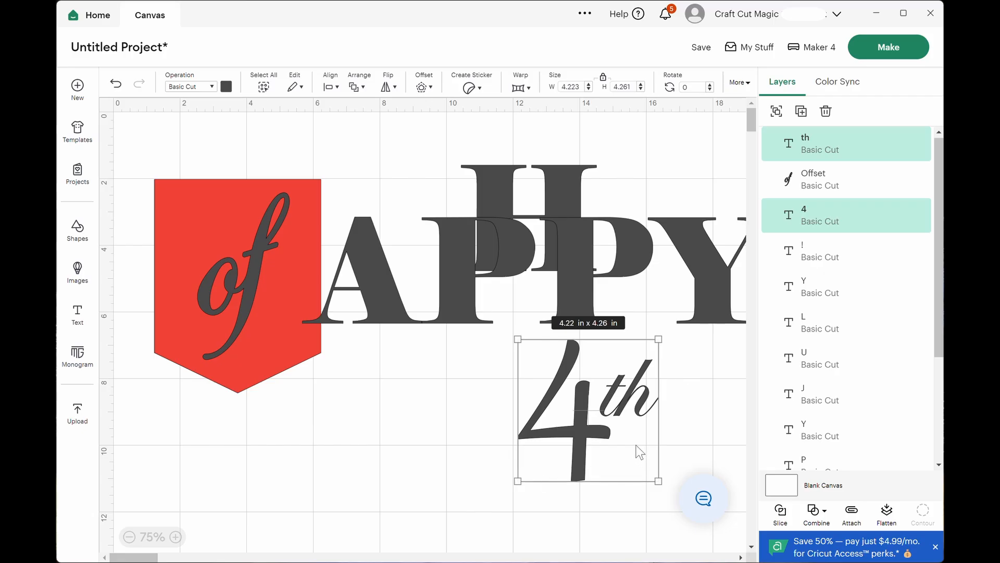
click(852, 513)
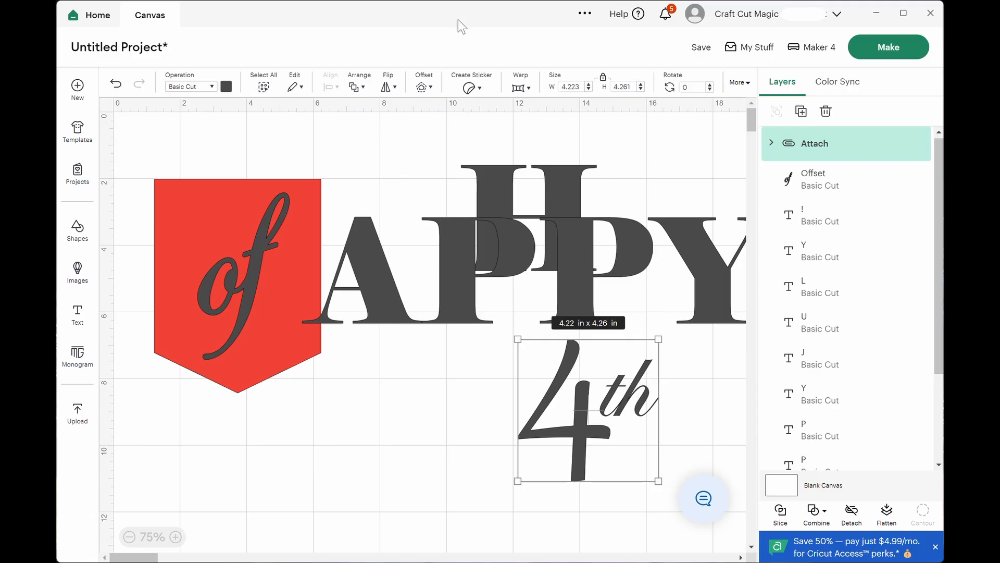
key(ctrl+z)
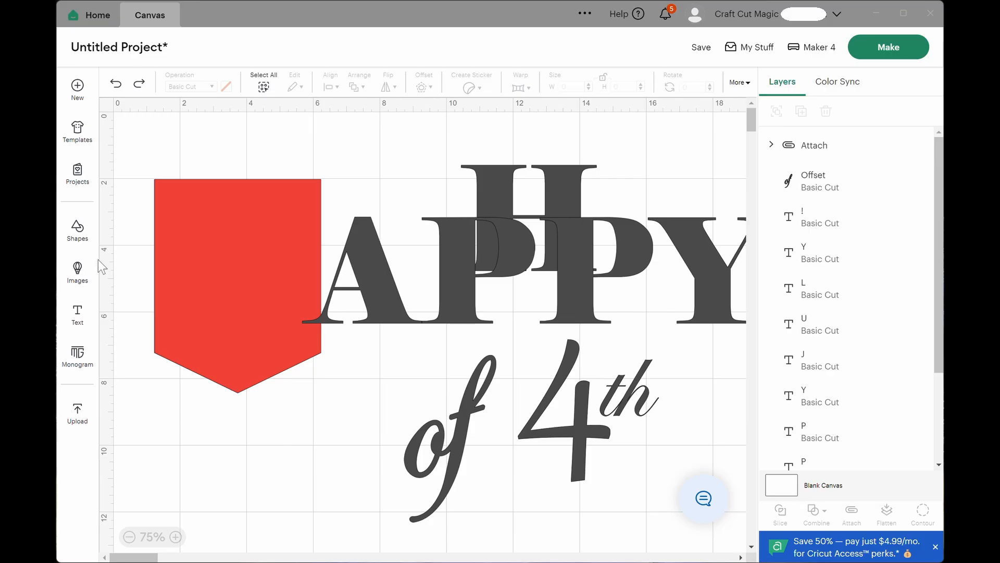
Insert a circle, shrink it to about 0.2 by 0.2 in, and place it just inside the banner's upper-left corner.
click(78, 229)
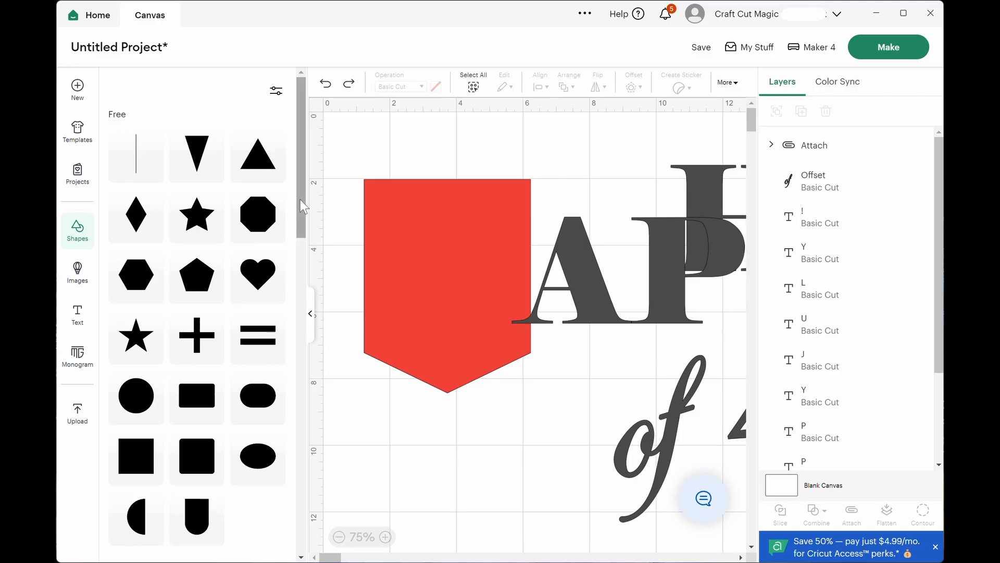
scroll(303, 207, down, 1)
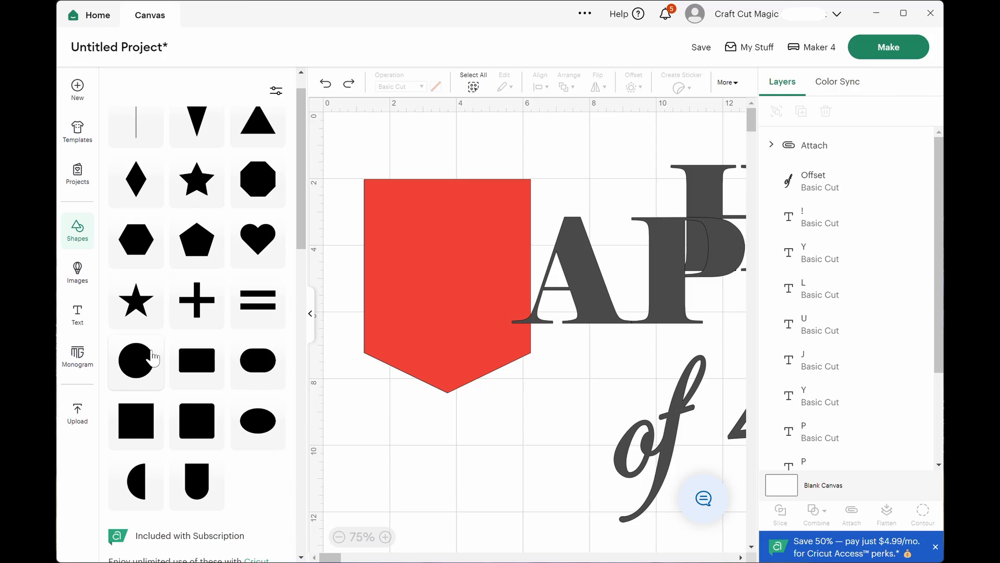
click(137, 368)
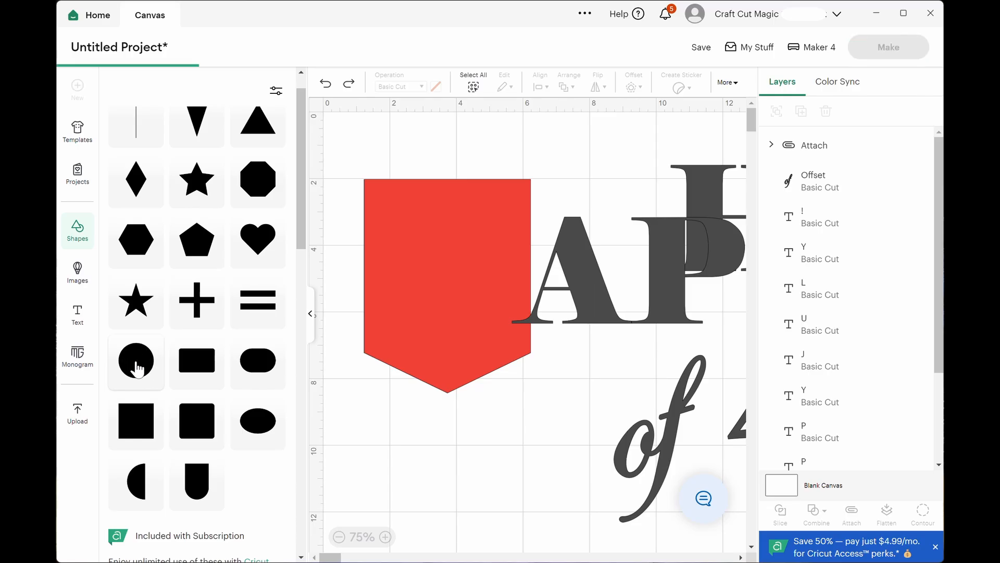
click(311, 314)
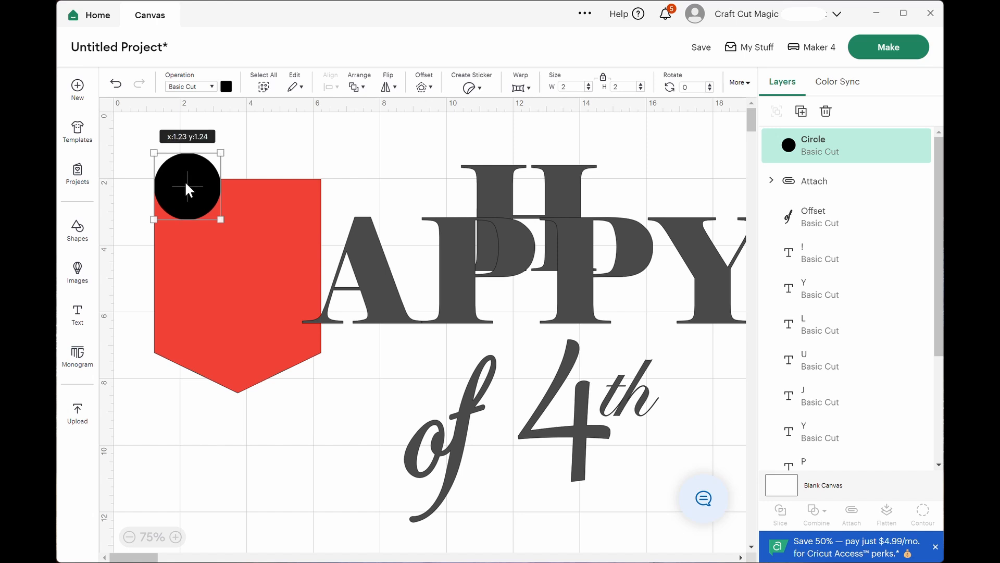
drag(185, 180, 189, 211)
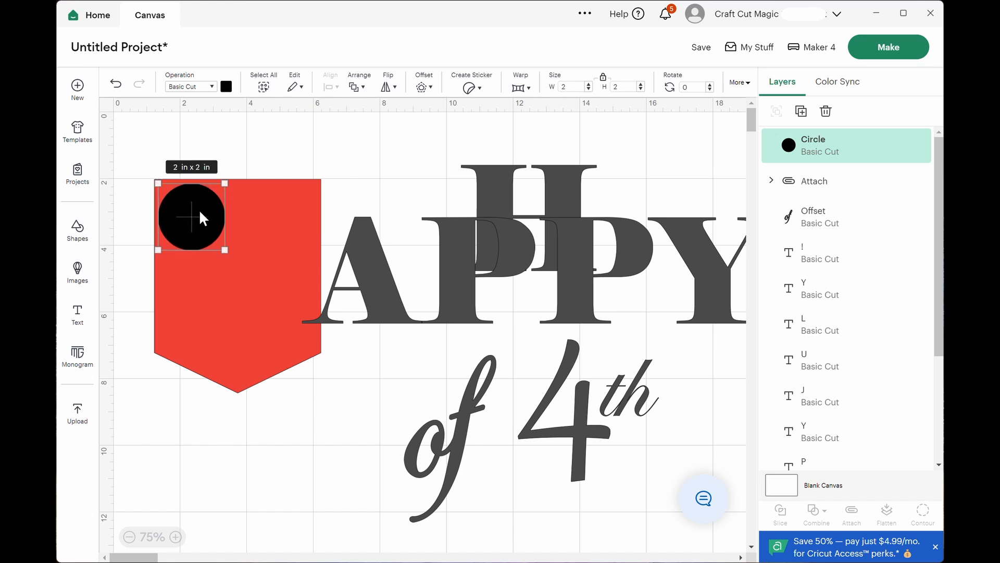
drag(224, 250, 170, 198)
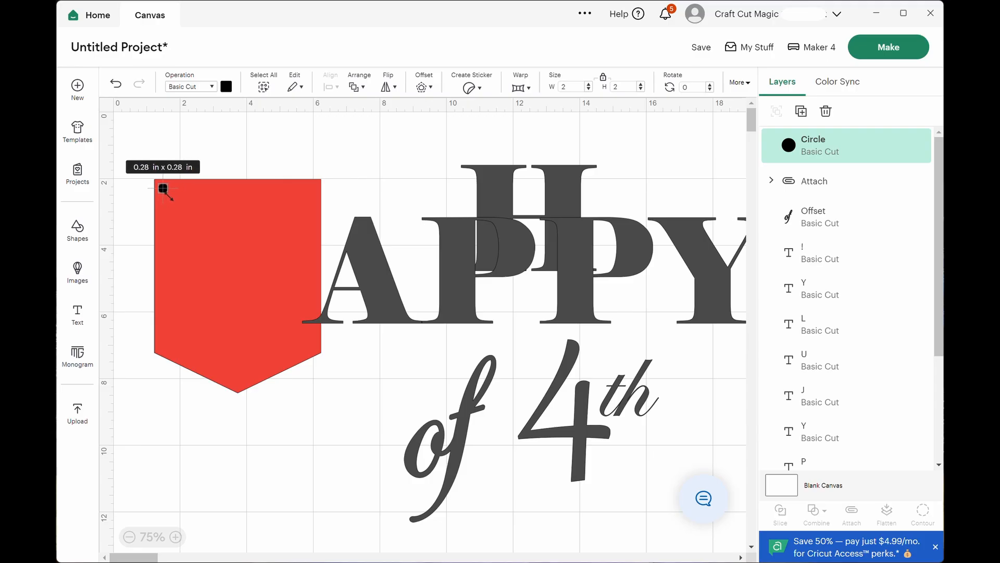
drag(169, 198, 164, 192)
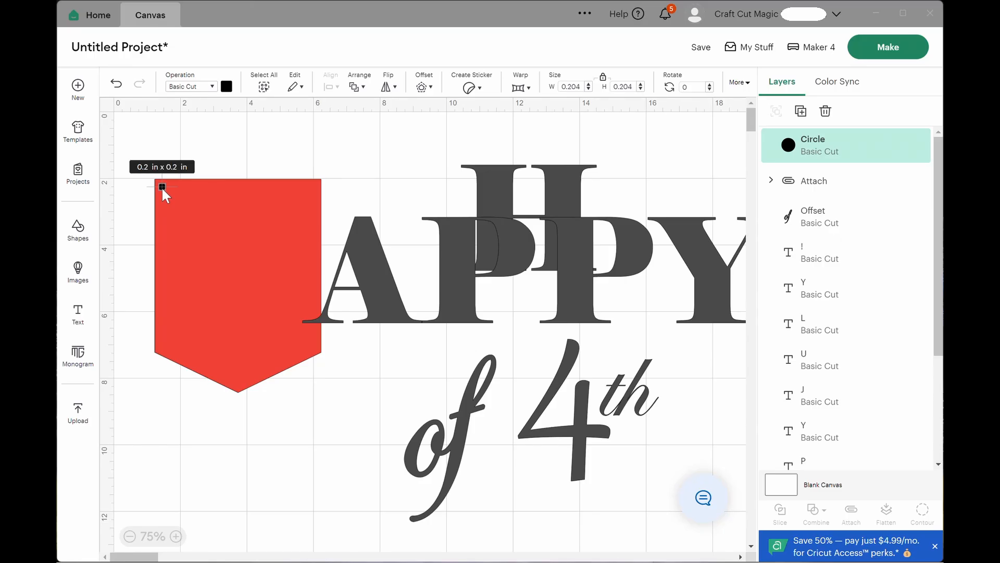
drag(162, 191, 166, 193)
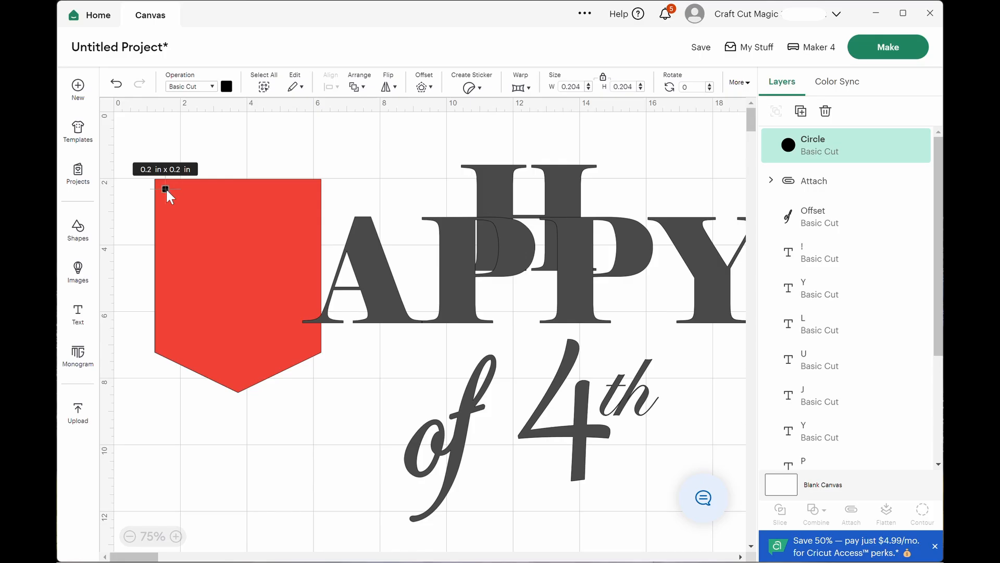
Duplicate the small circle and place the copy just inside the banner's upper-right corner, roughly level with the first.
click(802, 112)
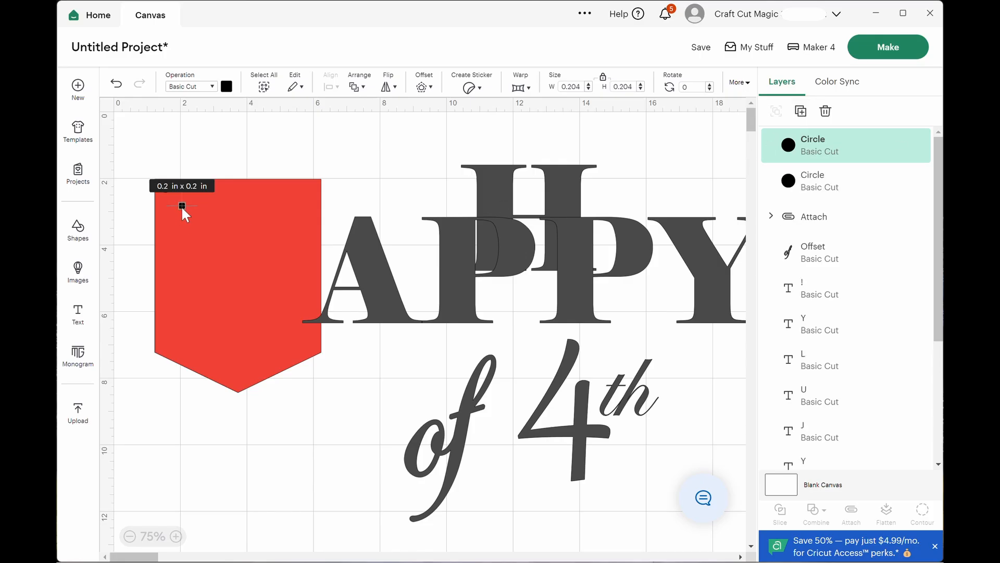
drag(181, 205, 298, 184)
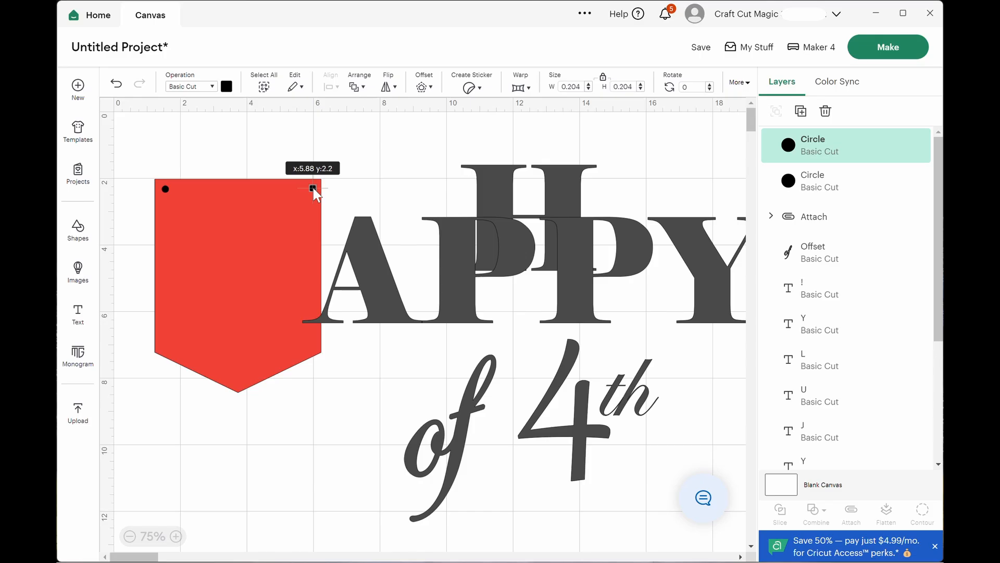
click(163, 189)
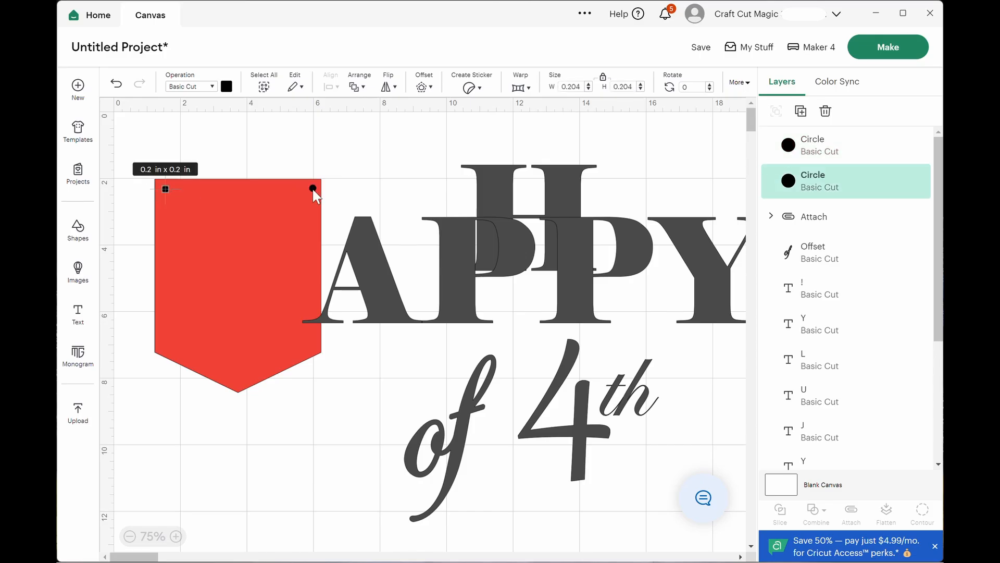
drag(312, 190, 311, 189)
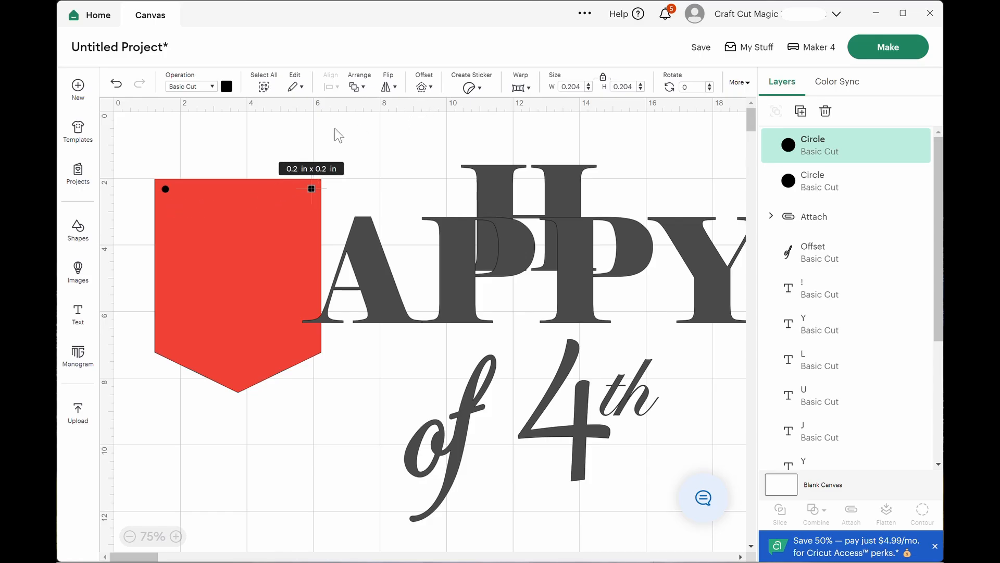
Align the two small circles with Center Vertically and group them.
shift+click(165, 192)
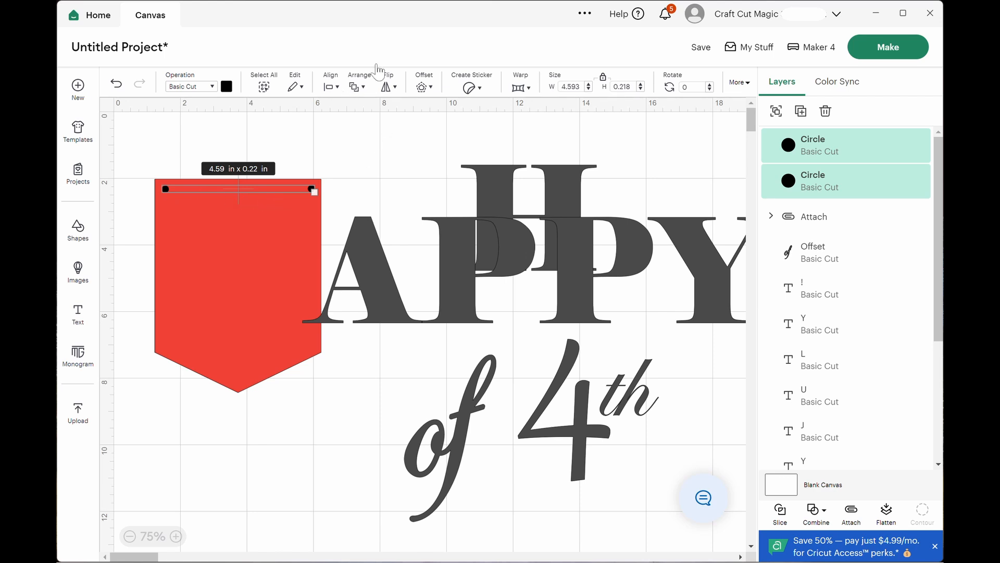
click(332, 86)
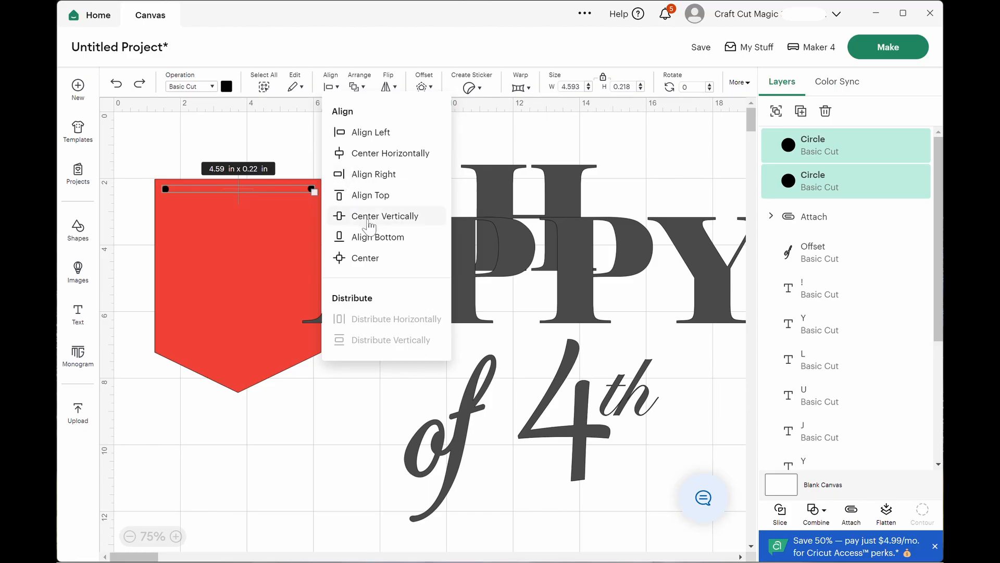
click(402, 224)
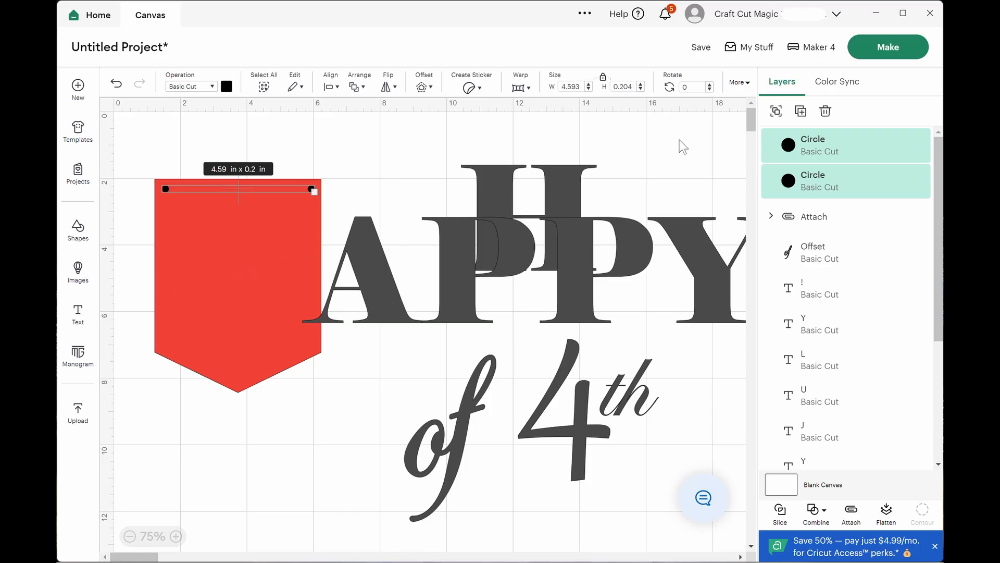
click(776, 111)
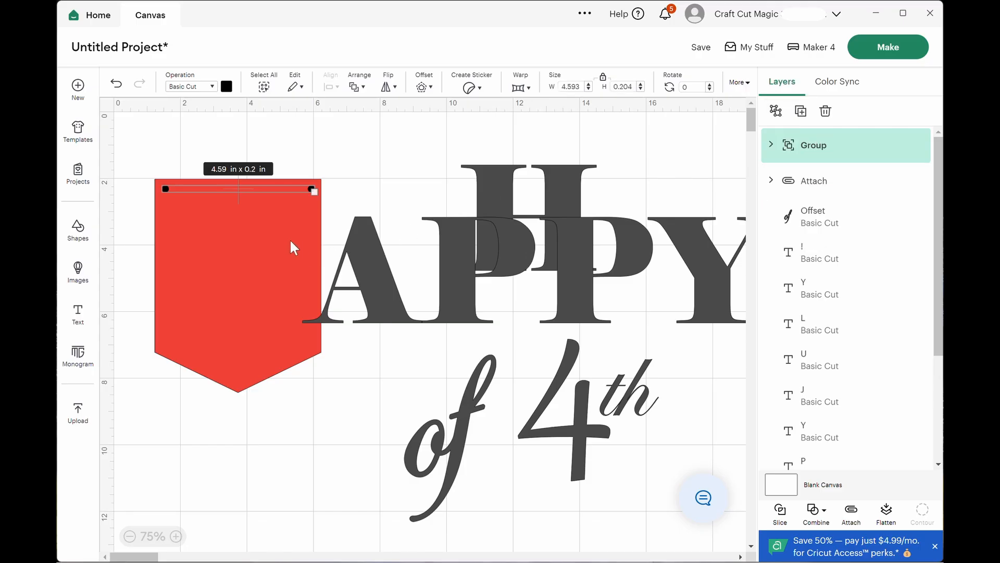
Center the circle group horizontally on the red banner.
shift+click(252, 225)
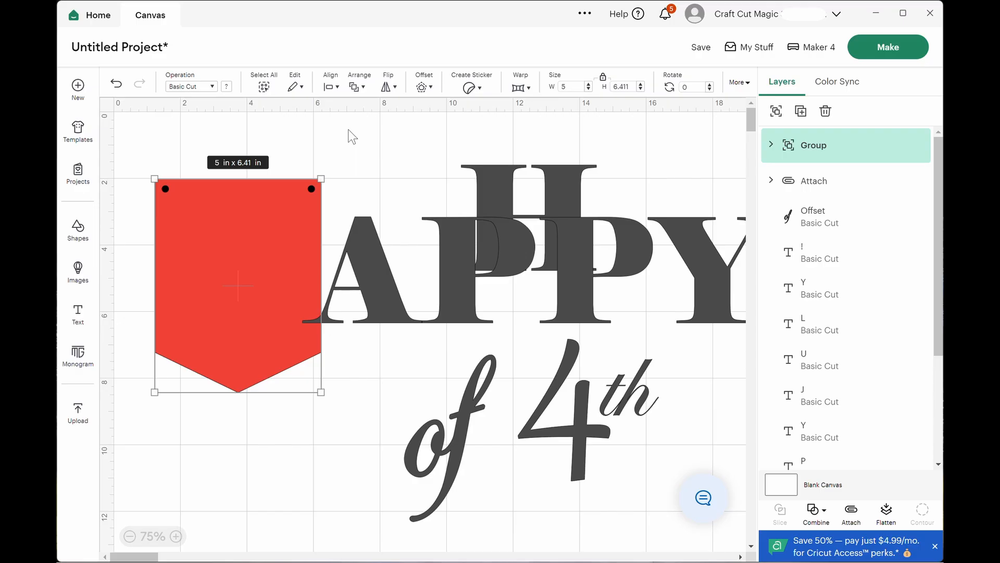
click(334, 92)
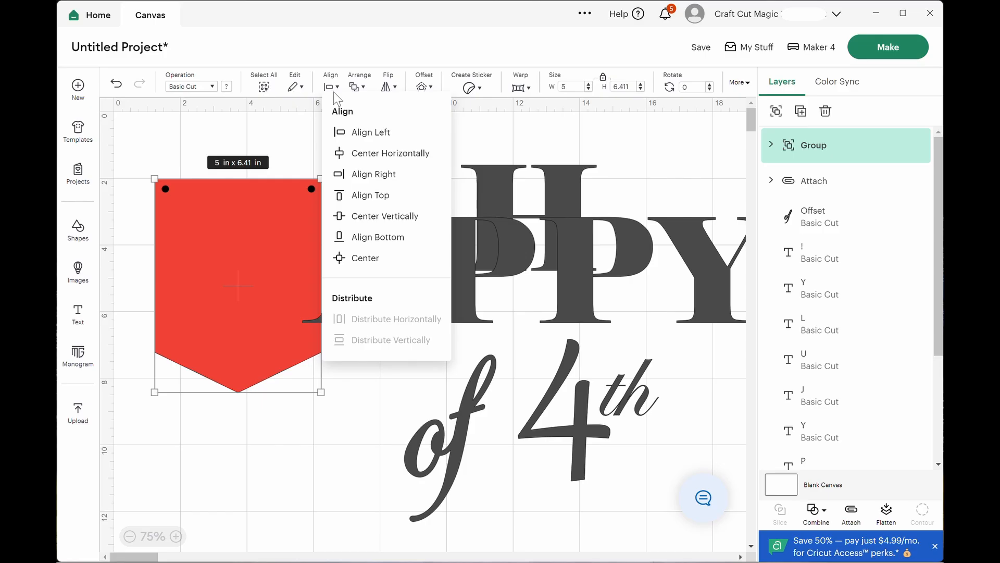
click(378, 154)
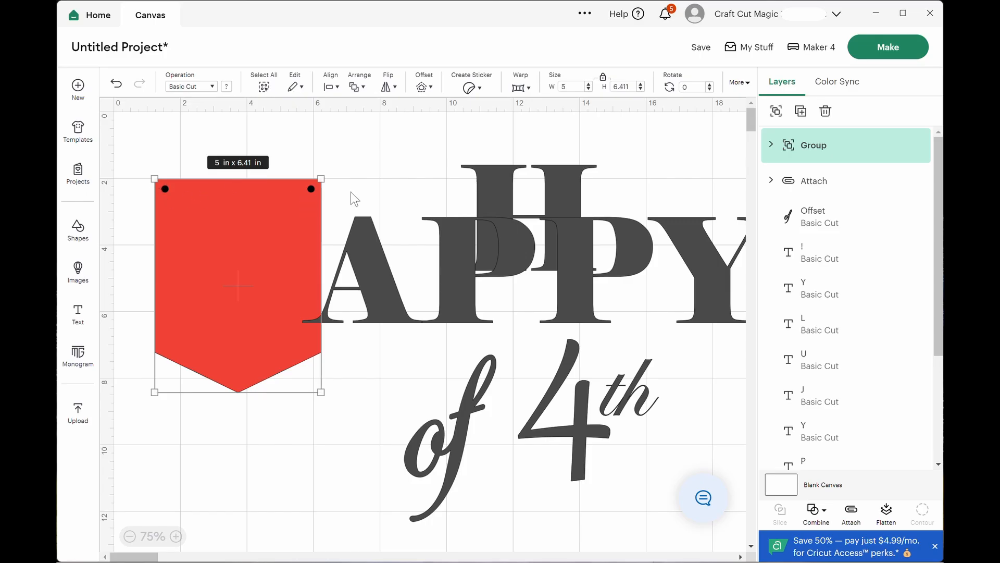
click(372, 189)
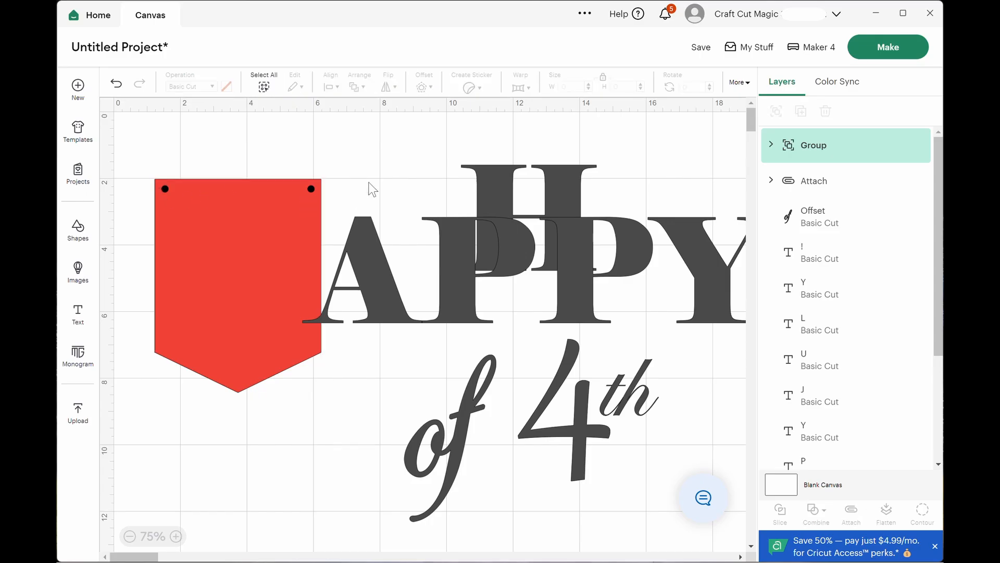
click(453, 24)
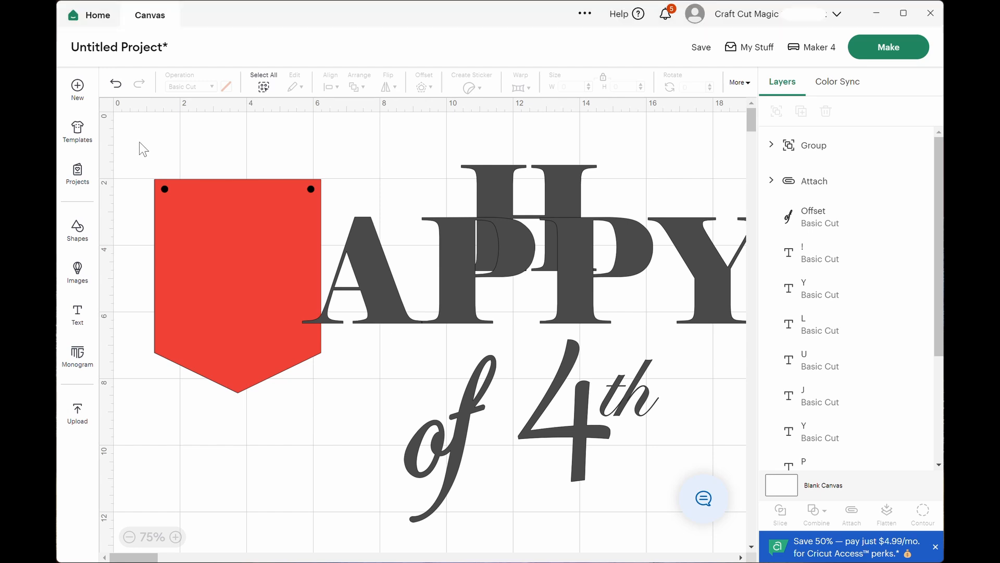
Ungroup the two small circles on the banner.
drag(139, 142, 253, 267)
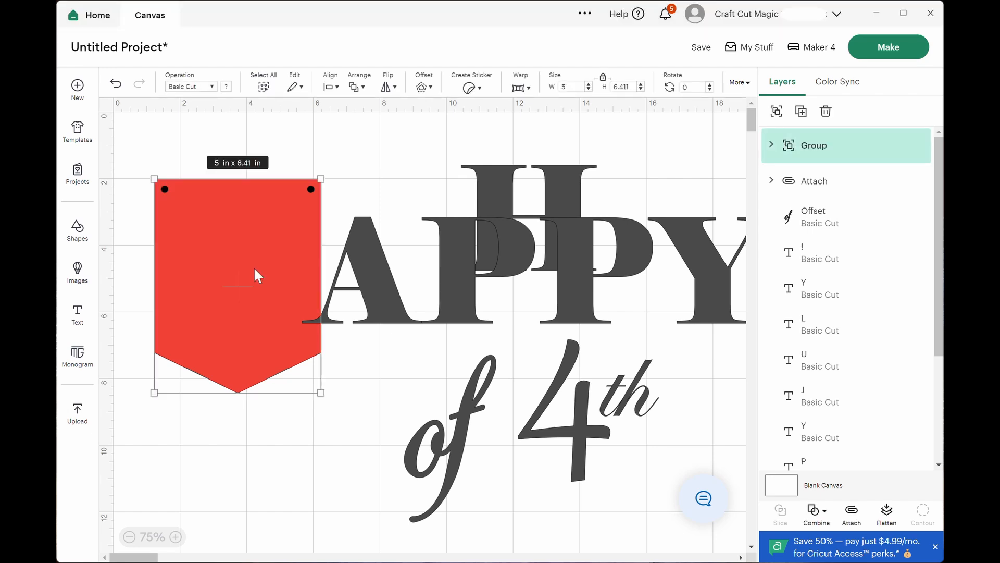
click(804, 148)
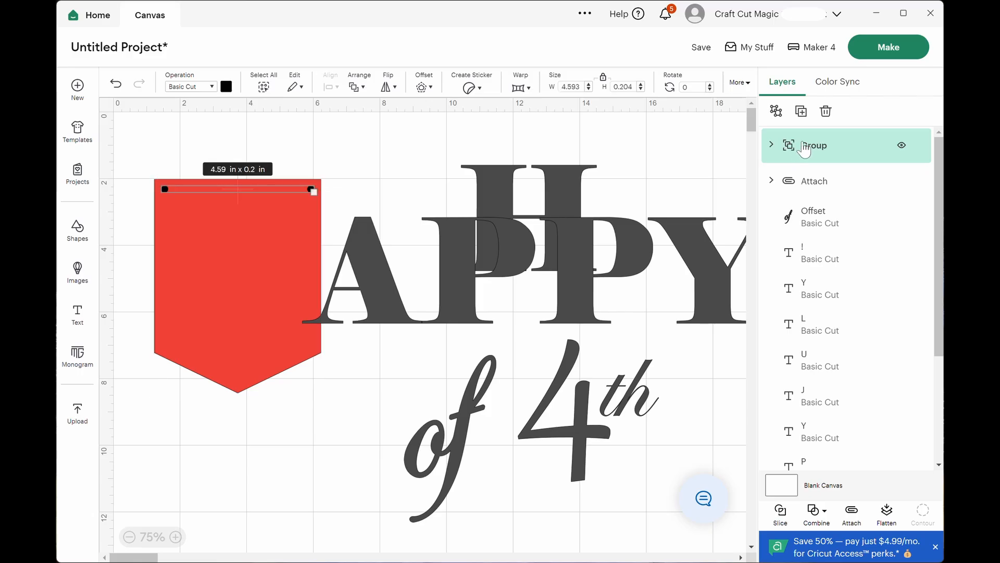
click(777, 112)
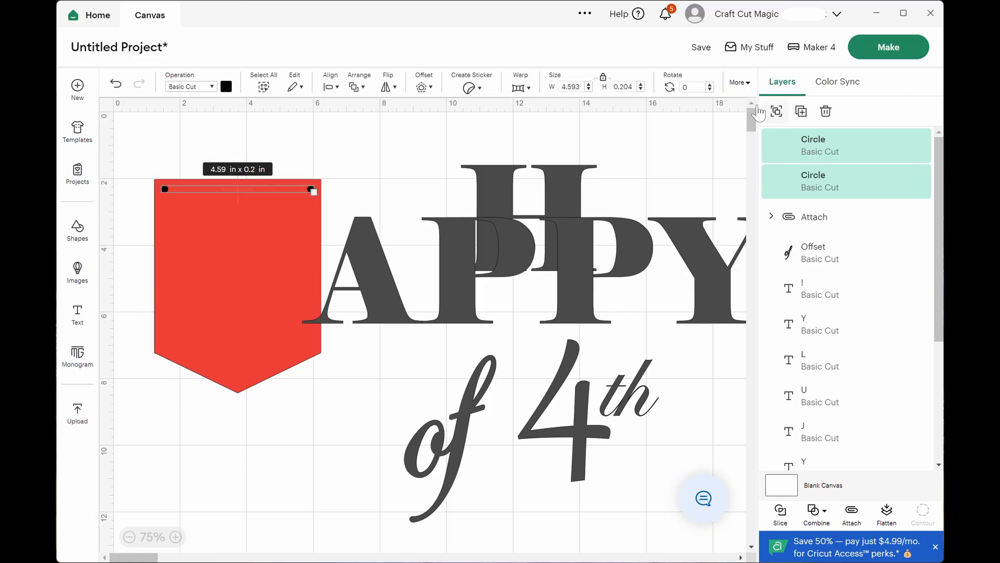
Slice the left circle out of the banner and delete the leftover black and red circle pieces.
click(147, 159)
drag(146, 155, 179, 243)
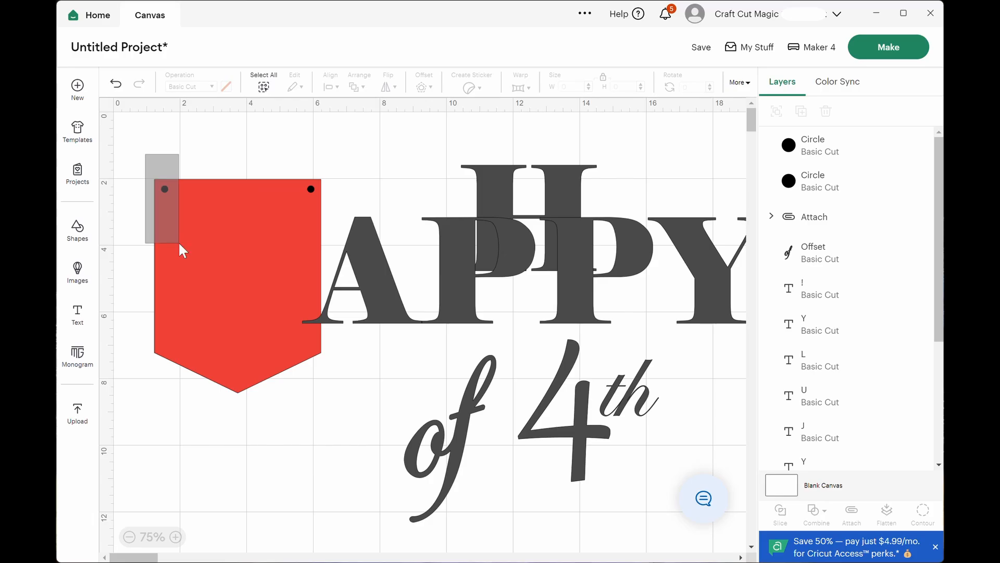
drag(178, 241, 178, 241)
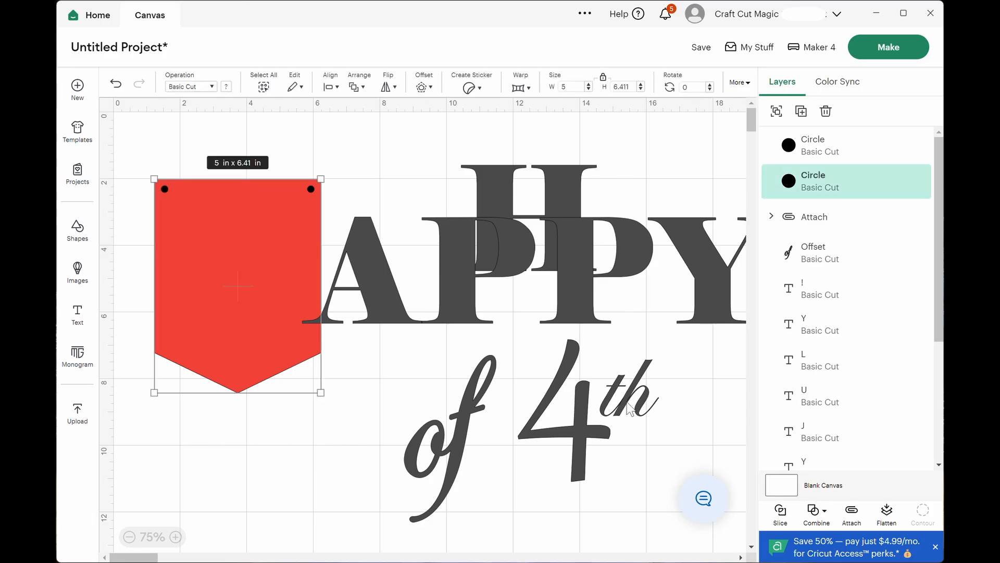
click(780, 513)
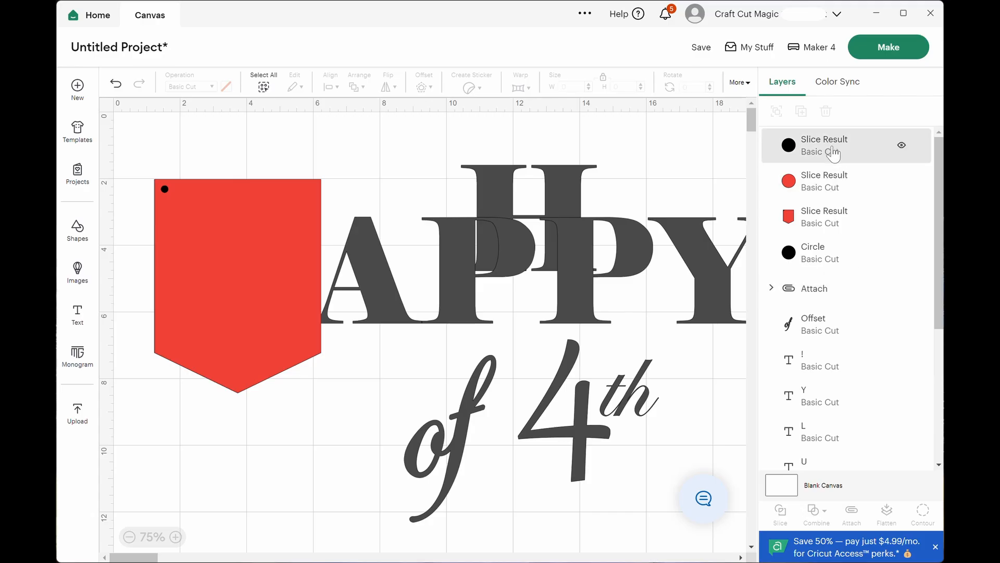
click(828, 190)
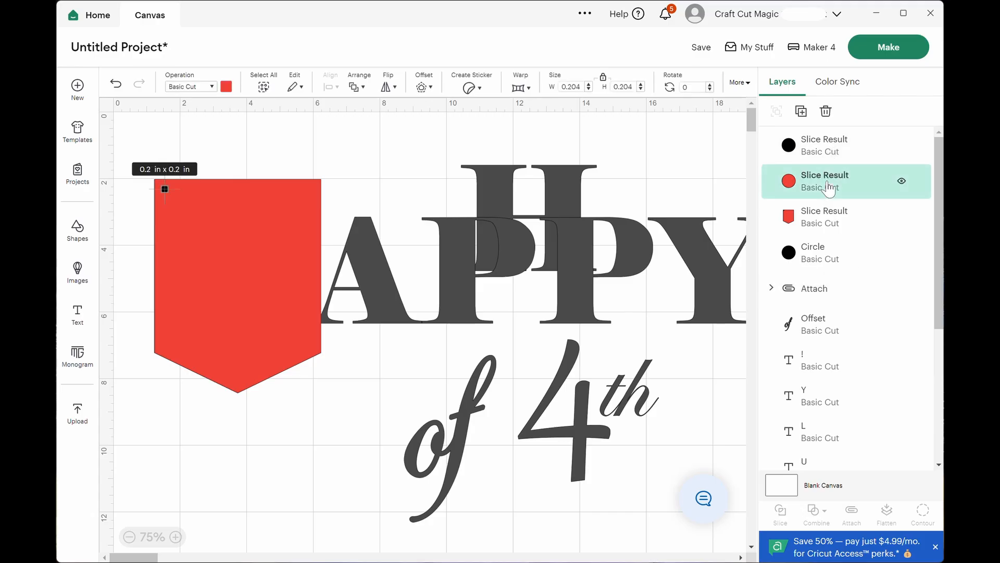
key(Delete)
key(Delete)
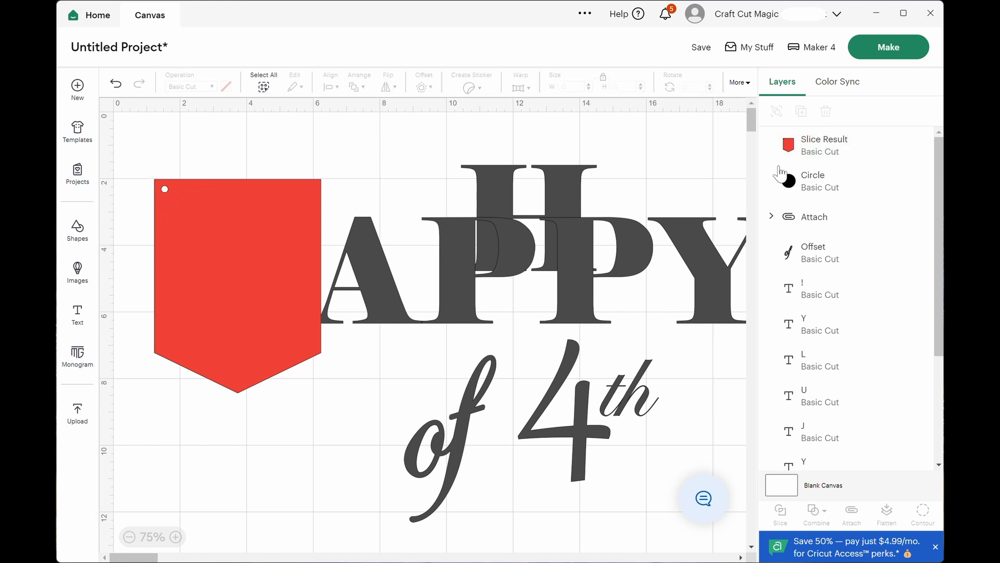
Move the remaining circle above the banner in the layer order, slice it out, and delete both leftover circle pieces.
drag(782, 174, 788, 146)
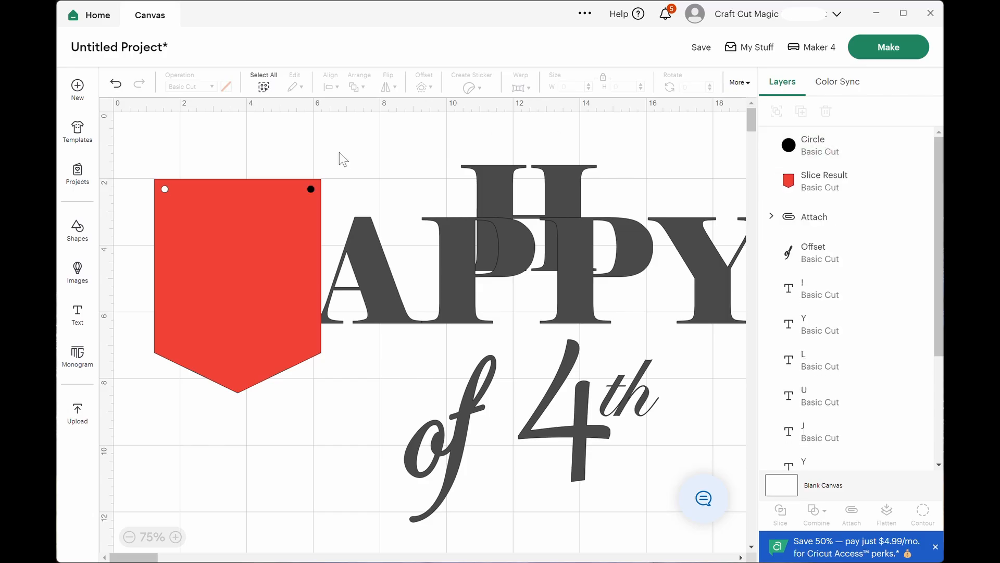
drag(317, 153, 304, 199)
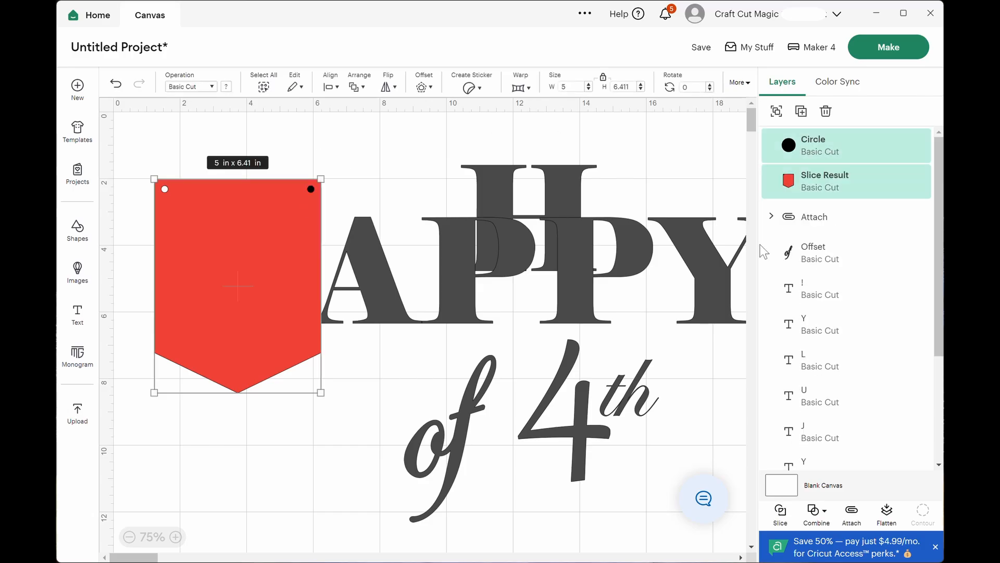
click(784, 513)
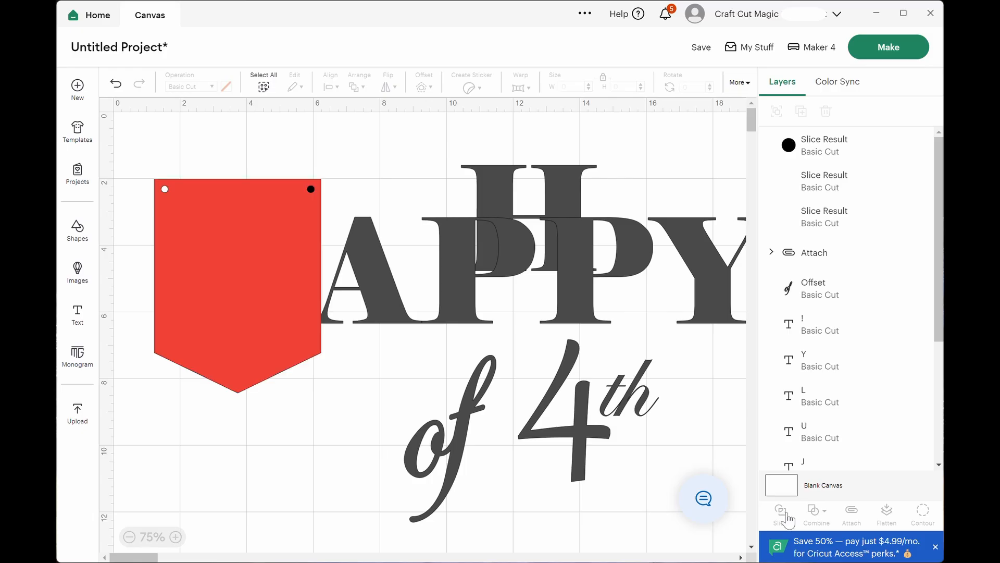
click(817, 197)
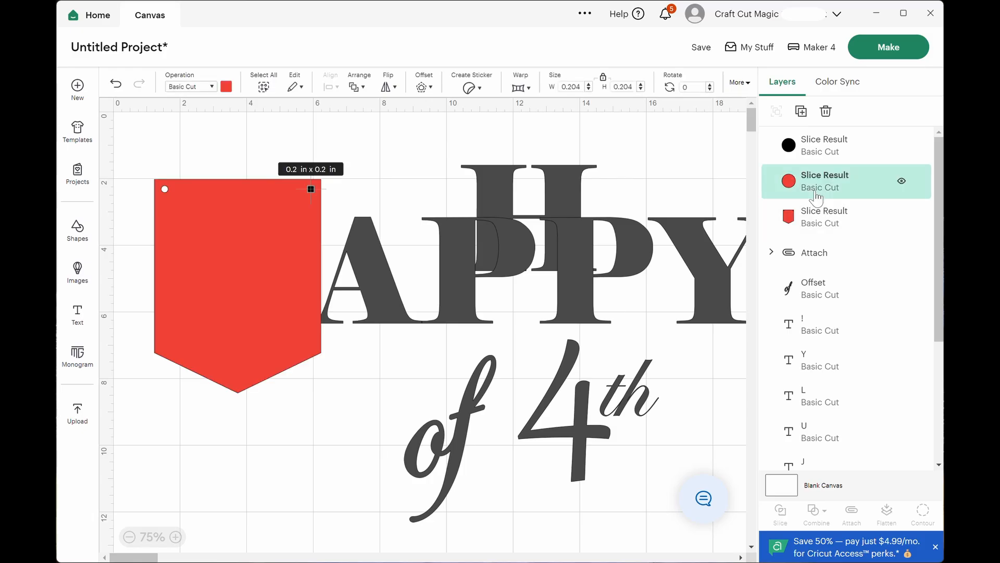
key(Delete)
click(809, 144)
key(Delete)
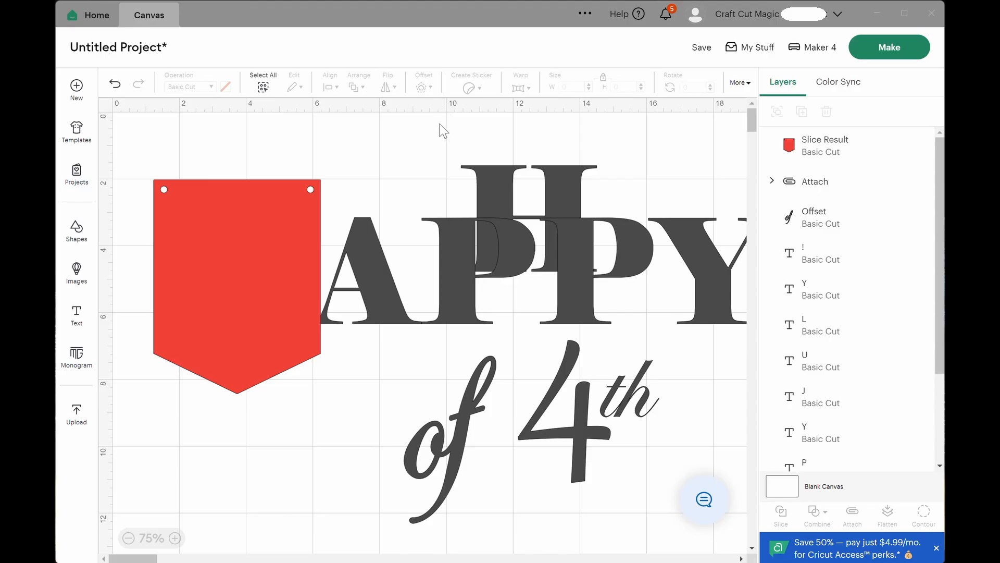
Save the project with the title "4th of July Banner".
click(703, 50)
click(397, 88)
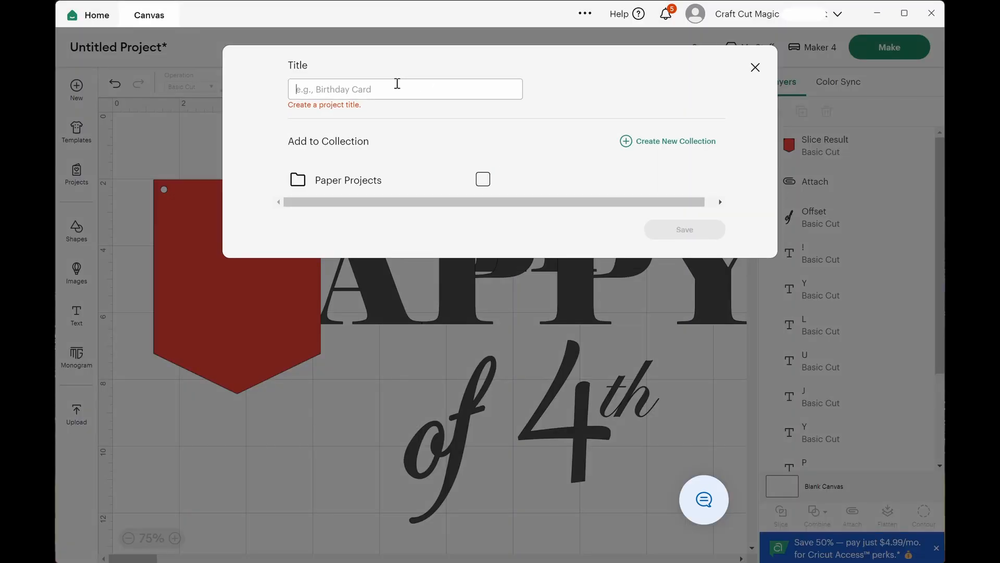
text(4th )
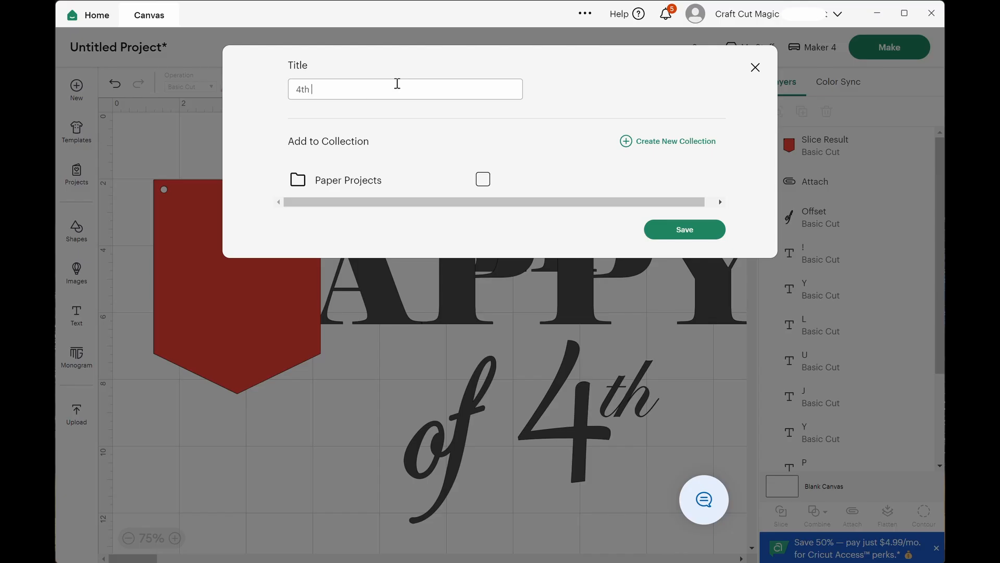
text(of July Banner)
click(667, 237)
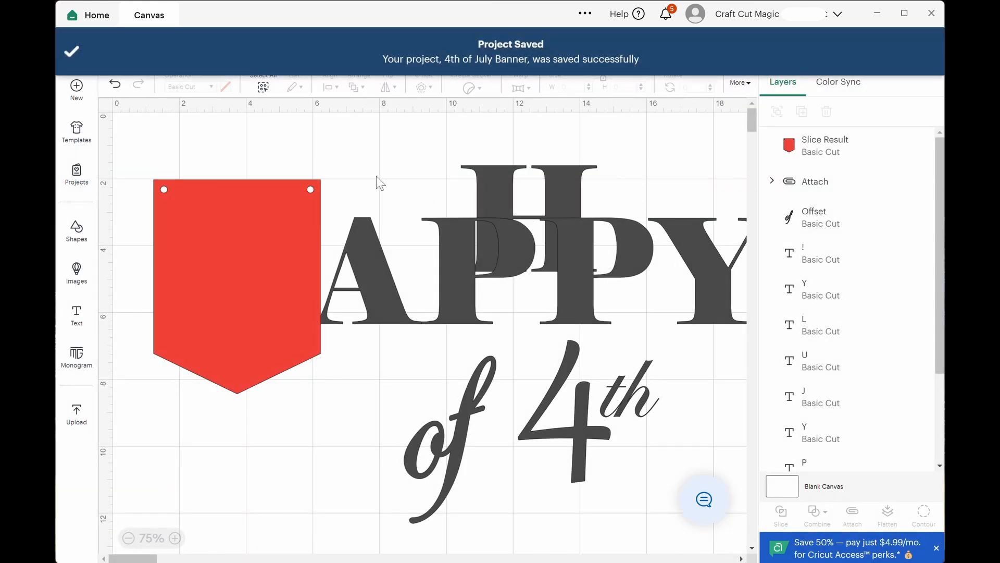
Move the red banner to the canvas's upper-left corner with a duplicate placed directly to its right, and save the project.
drag(223, 261, 194, 204)
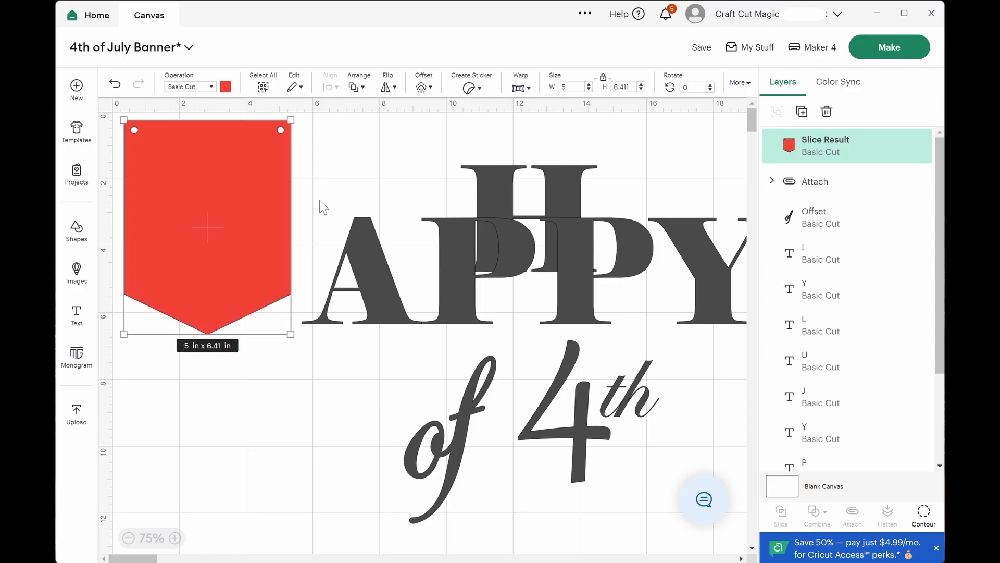
click(803, 112)
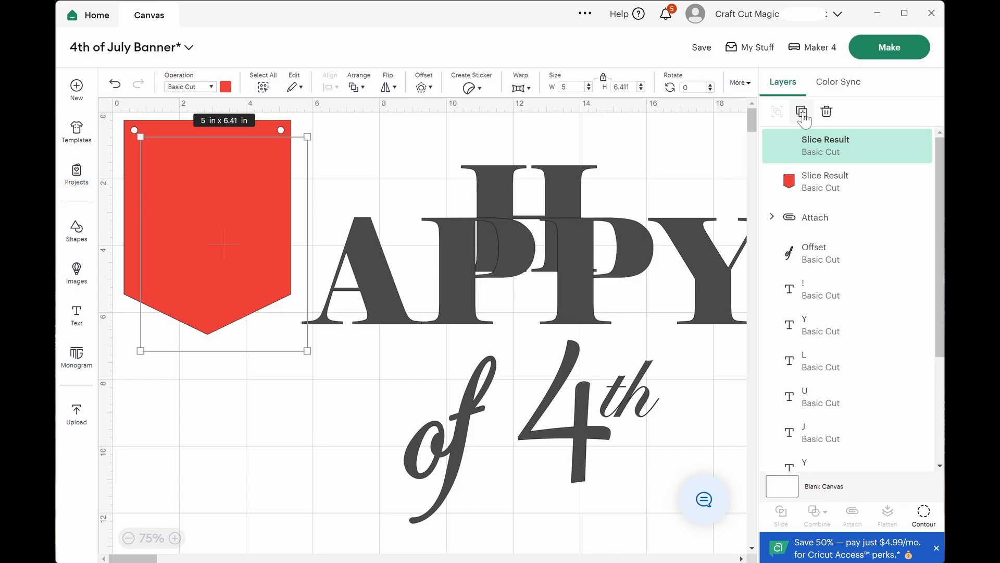
drag(264, 218, 420, 205)
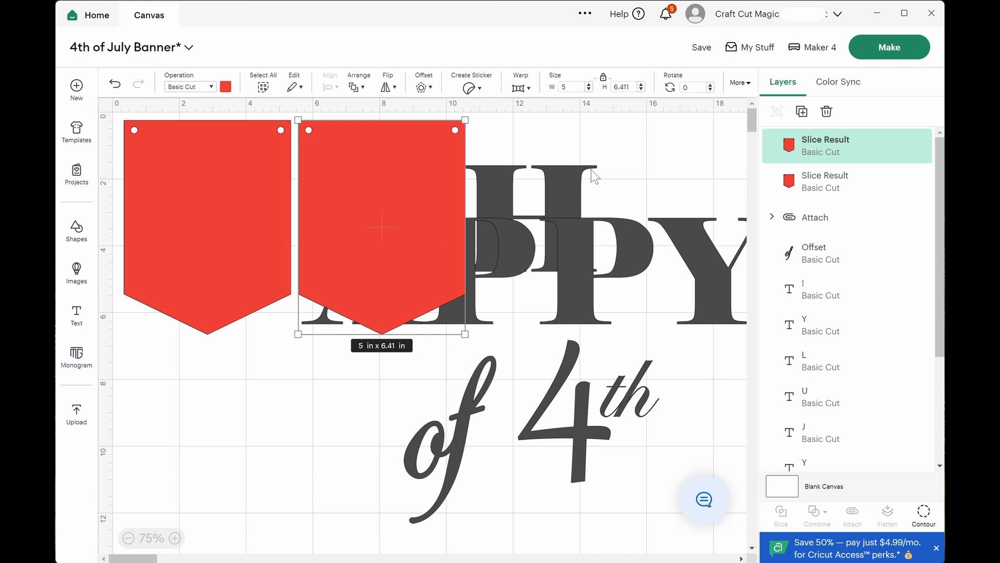
mouse_move(706, 54)
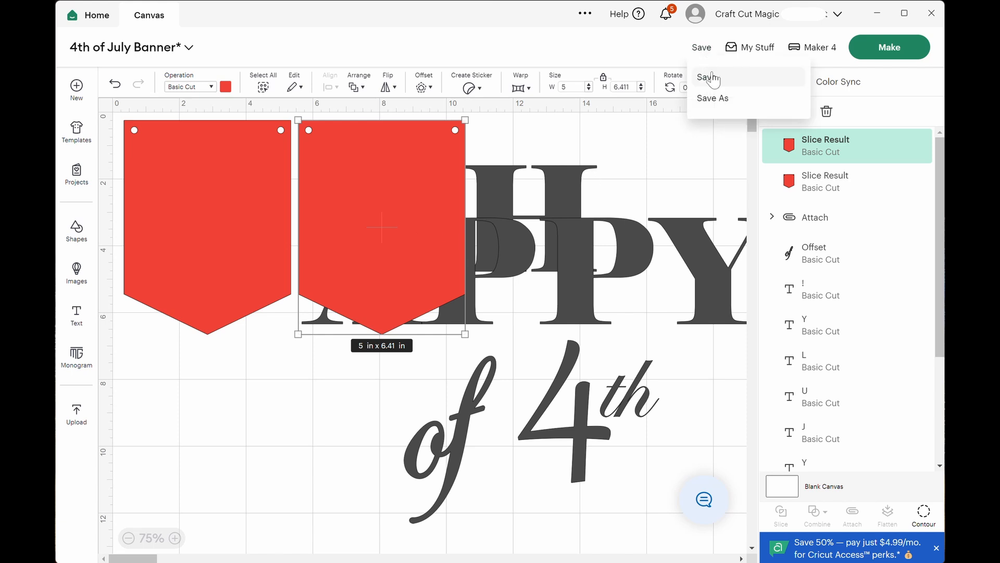
click(706, 77)
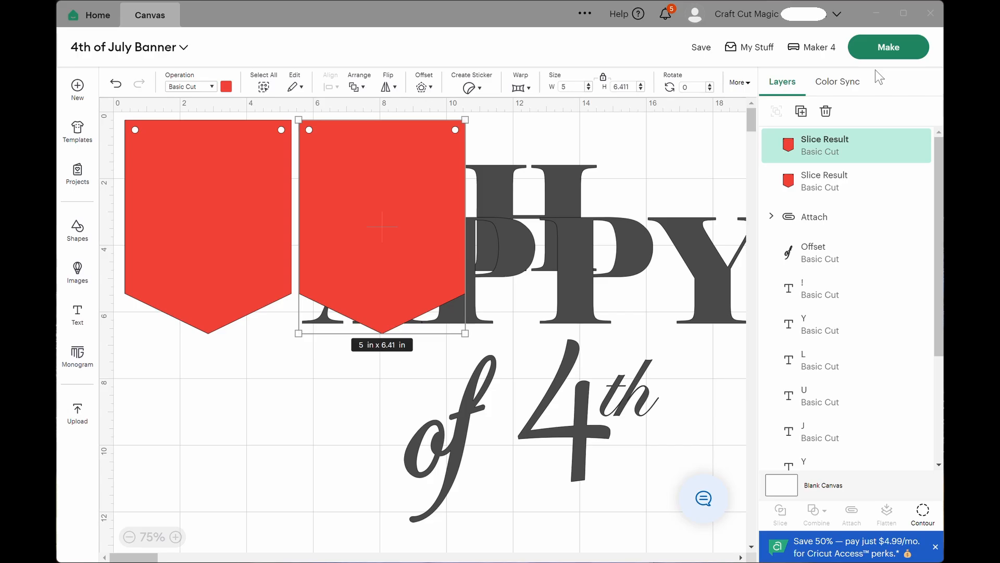
Send the project to mat preparation with all materials loaded On Mat, and look over the generated mats.
click(915, 52)
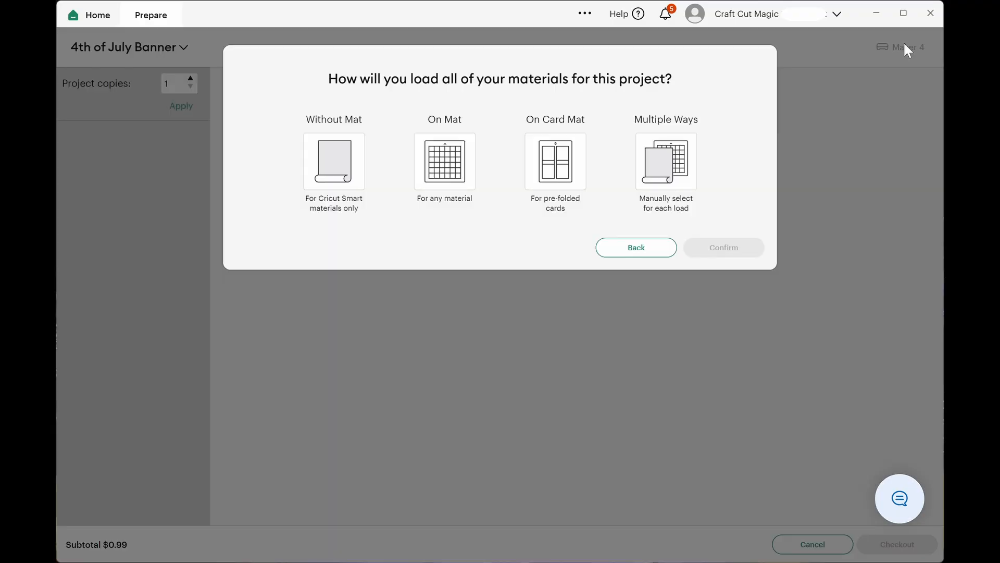
click(438, 180)
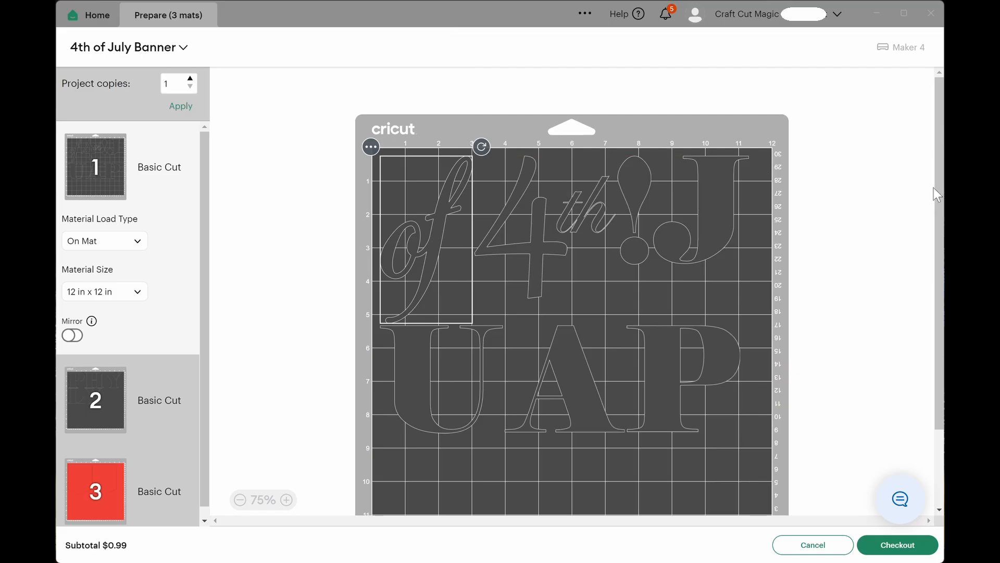
drag(936, 191, 940, 221)
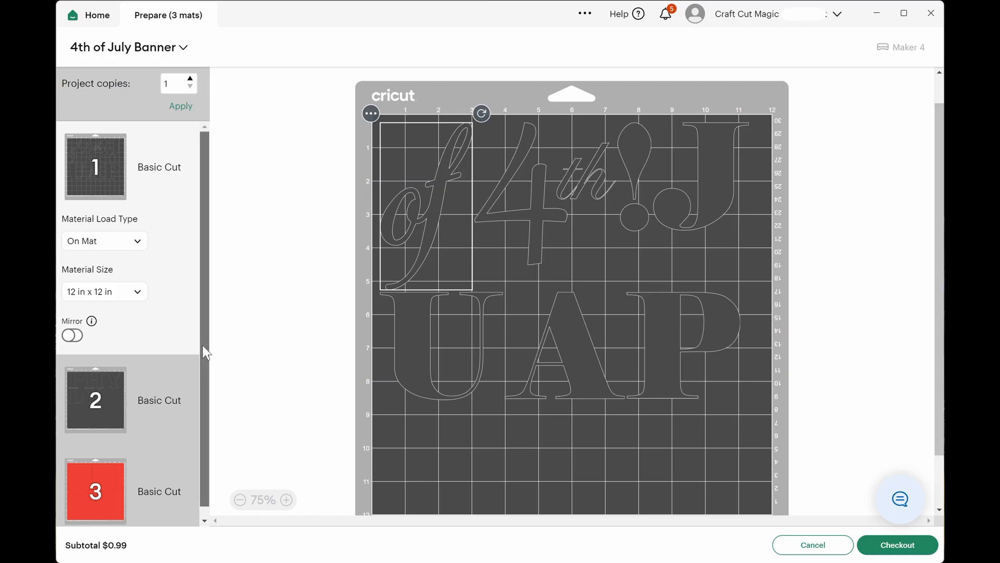
scroll(203, 364, down, 1)
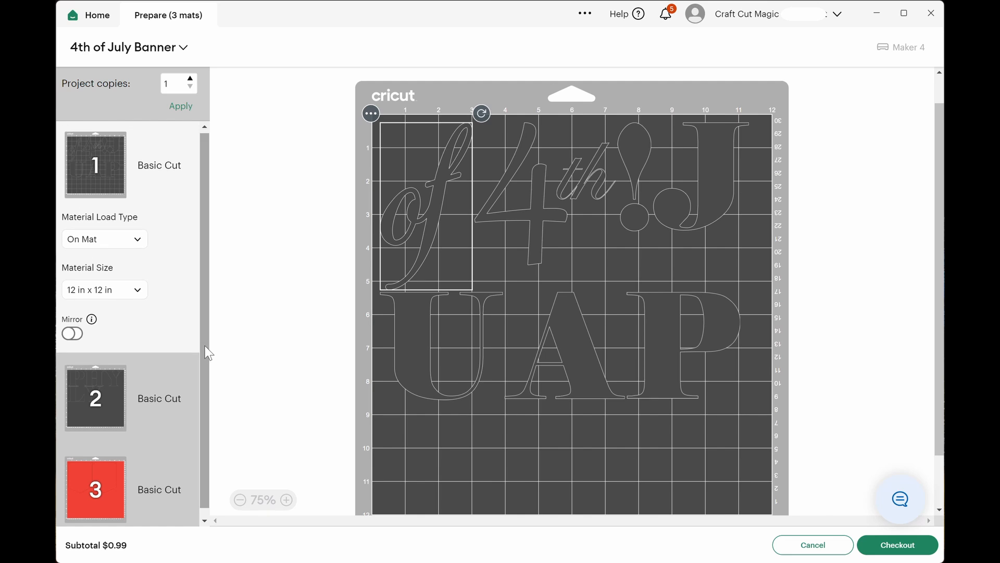
scroll(168, 320, up, 1)
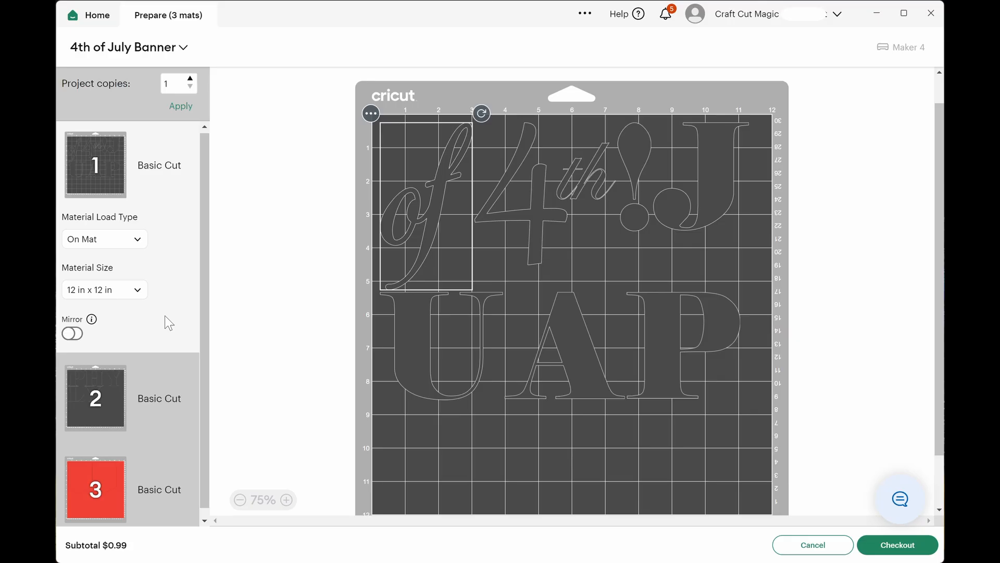
Set the material size for the dark letter mat to 8.5 in x 11 in (Letter).
click(138, 290)
drag(174, 397, 176, 328)
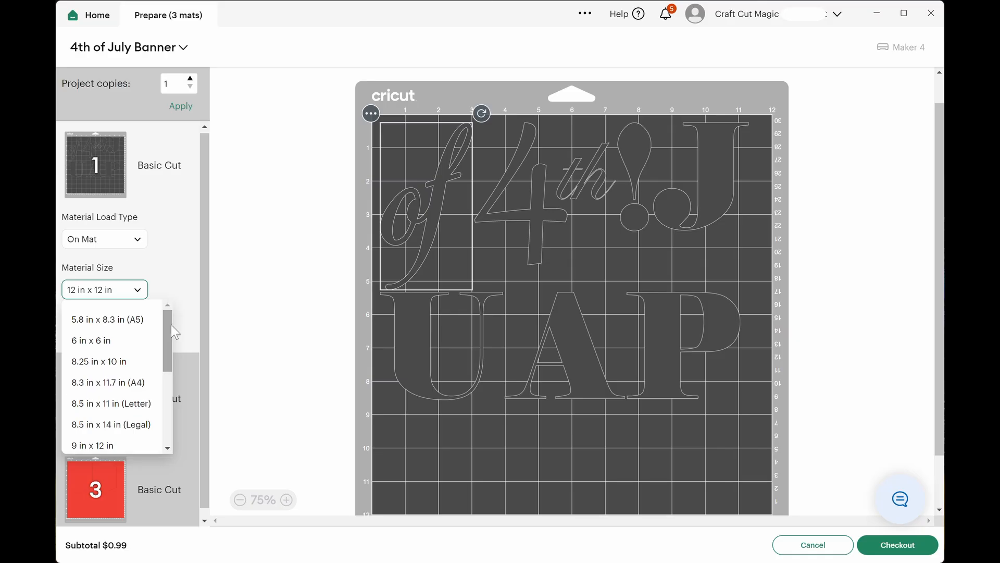
click(111, 403)
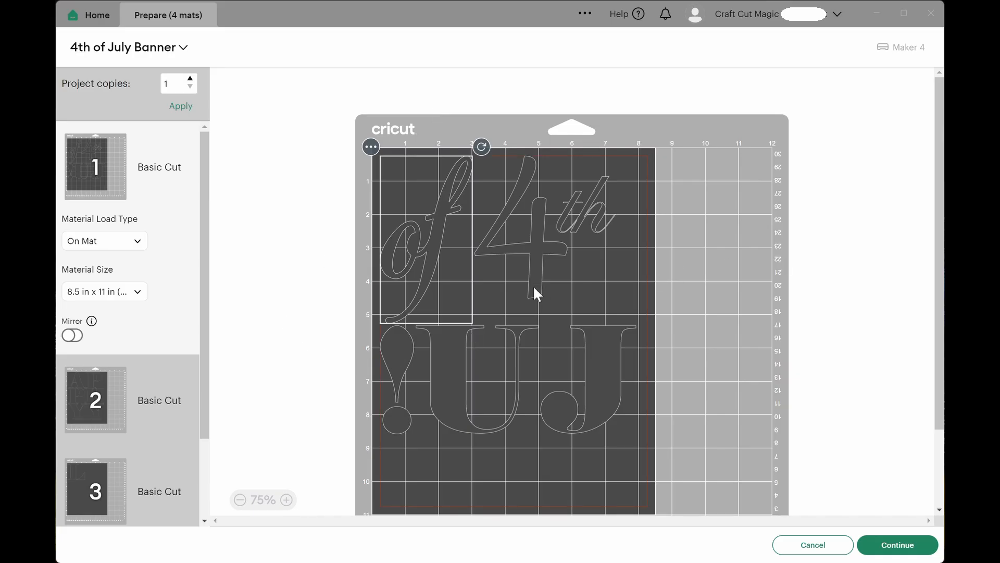
Move the letter J on mat 1 up beneath "th" to free space below it.
drag(205, 309, 204, 321)
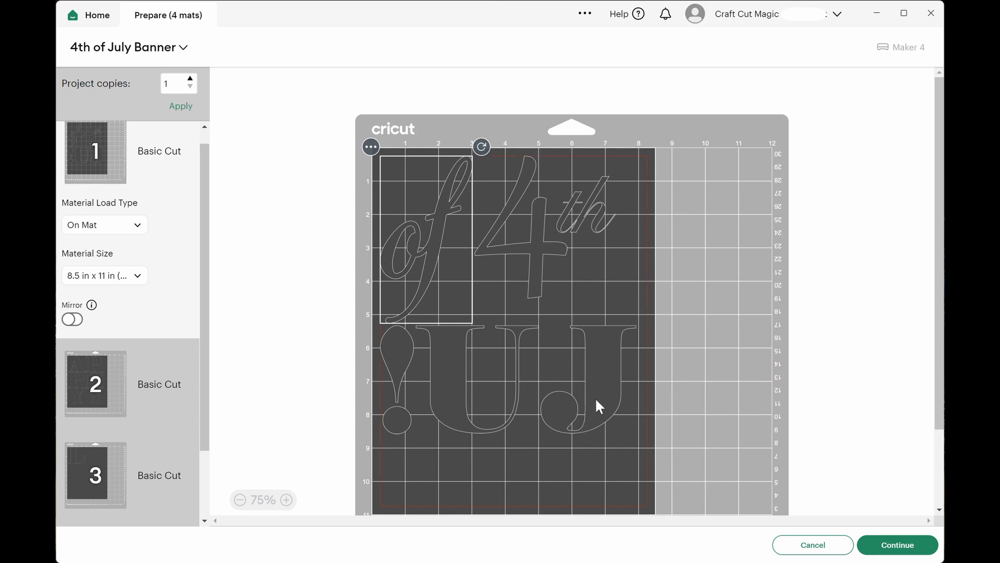
drag(595, 395, 604, 339)
key(Down)
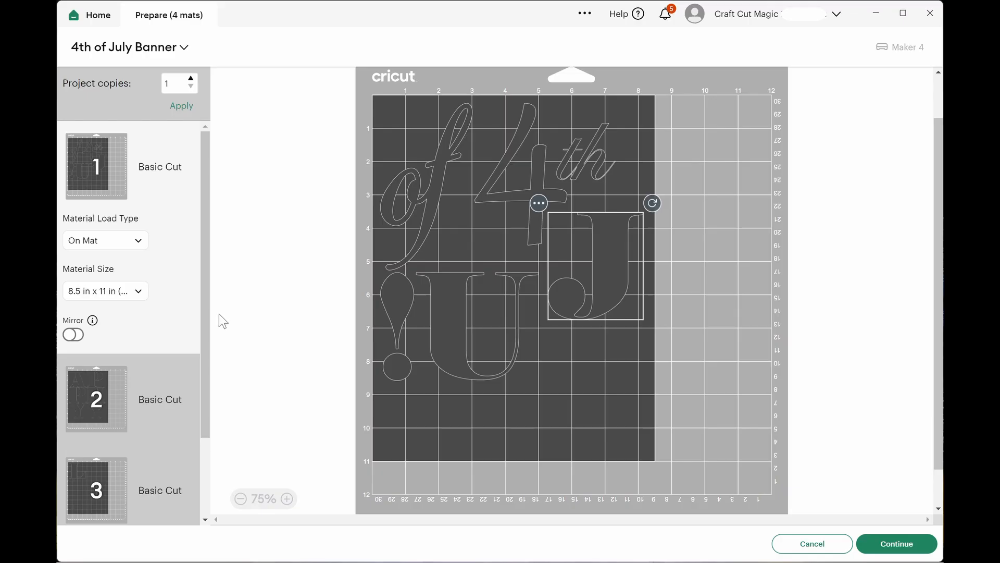
Move the letter L from mat 3 to mat 1 and place it in the free space below the J.
drag(205, 342, 204, 388)
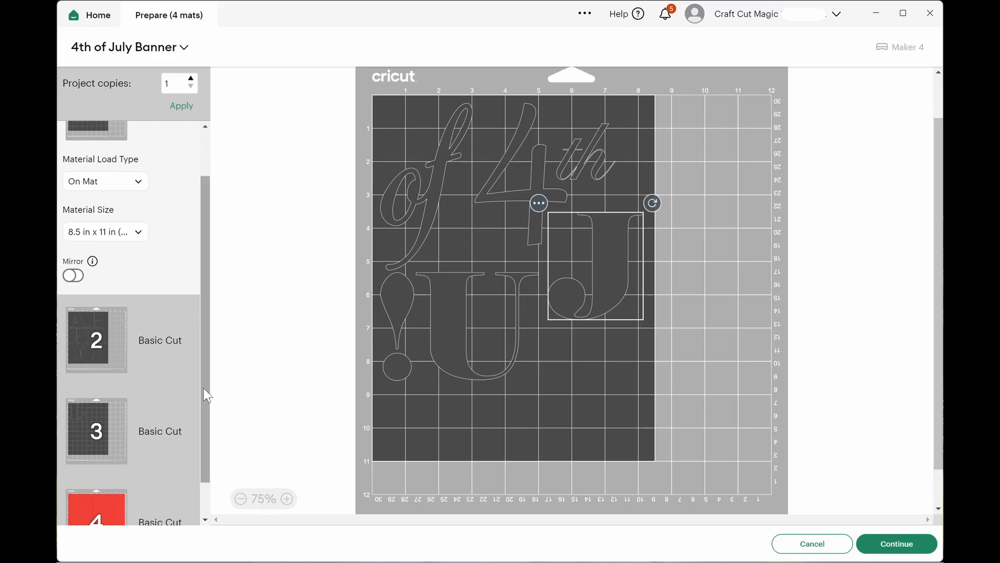
click(84, 430)
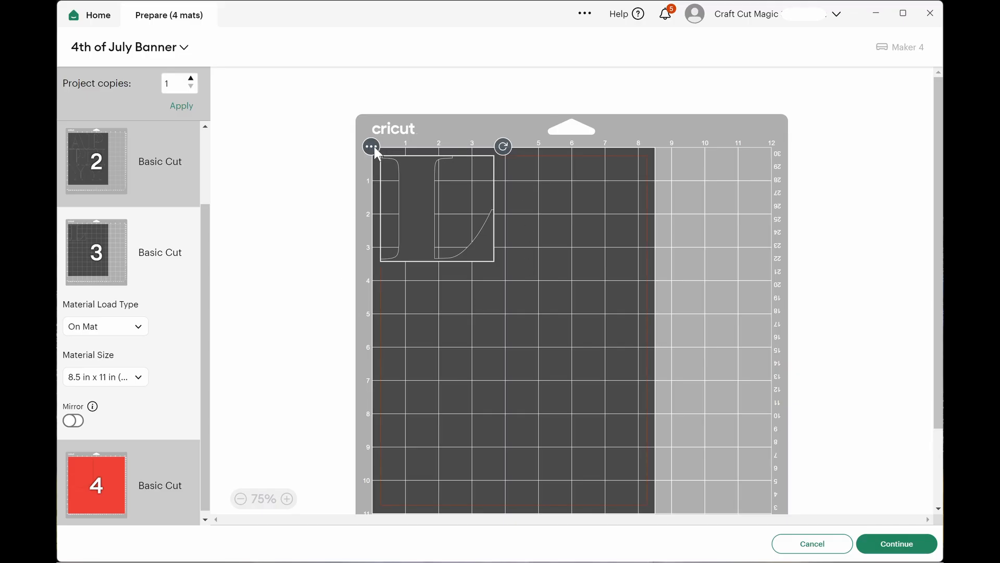
click(373, 147)
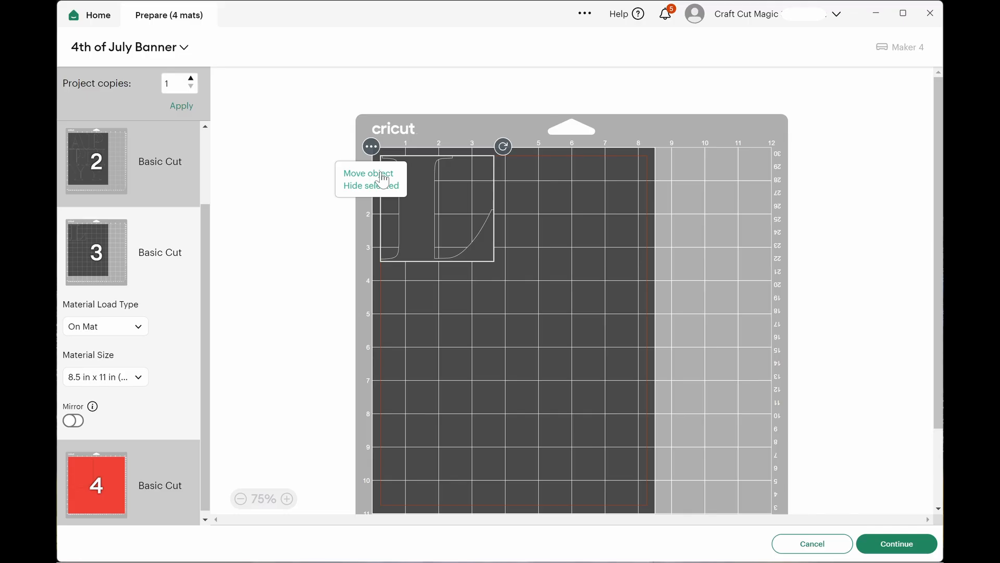
click(383, 177)
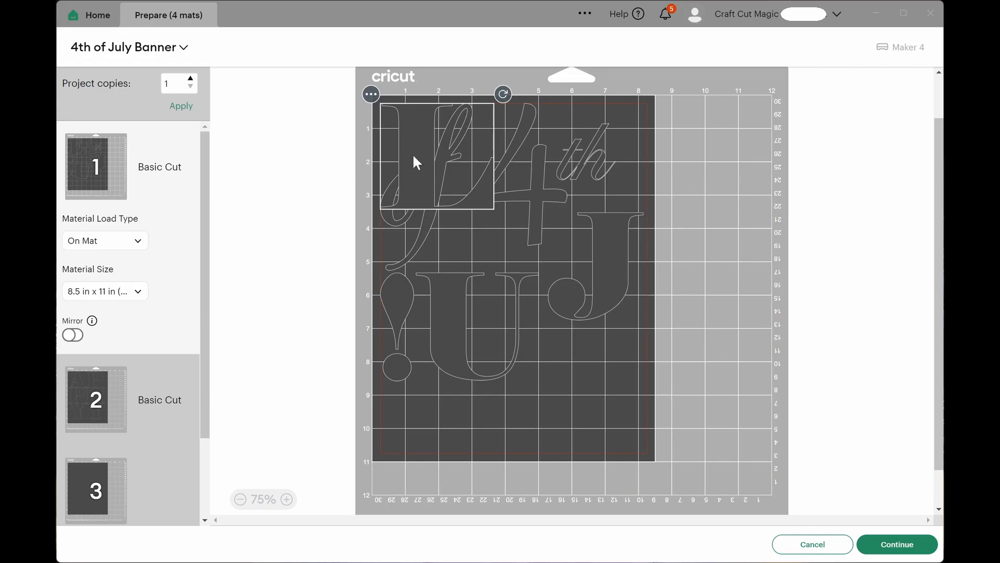
drag(417, 163, 563, 393)
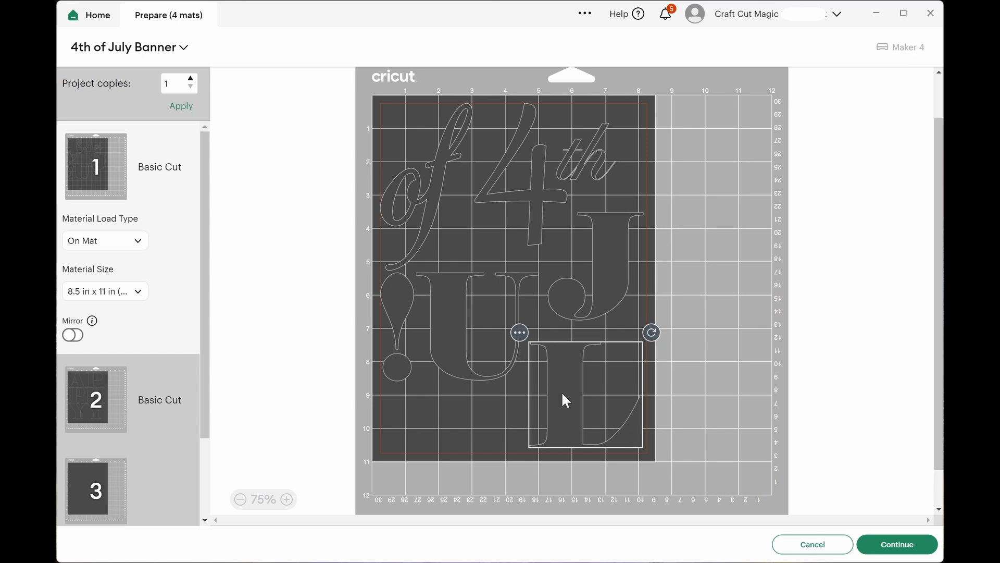
Nudge the J and L on mat 1 toward the sheet's right edge, keeping them inside the margin and clear of other shapes.
click(602, 283)
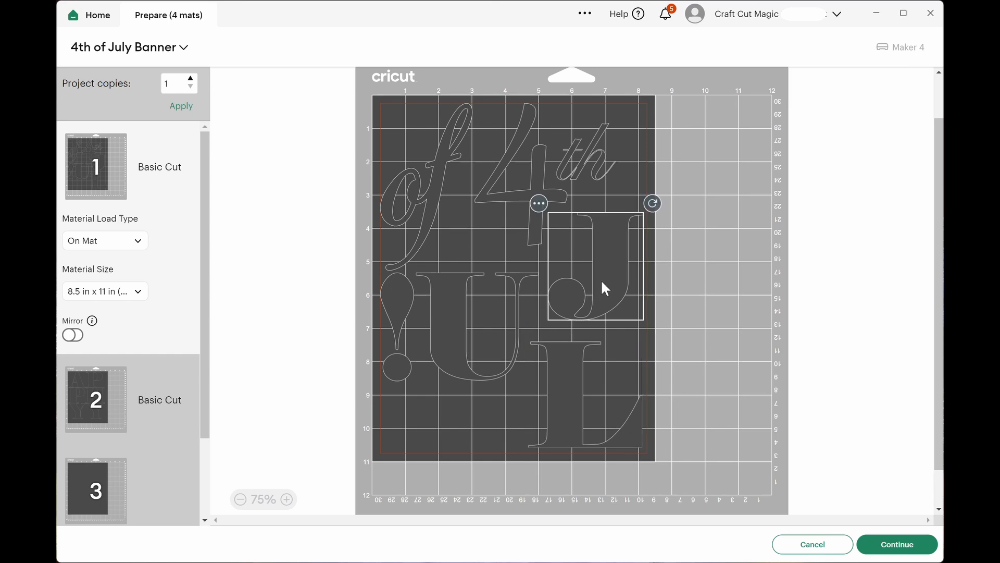
drag(602, 283, 605, 293)
click(571, 402)
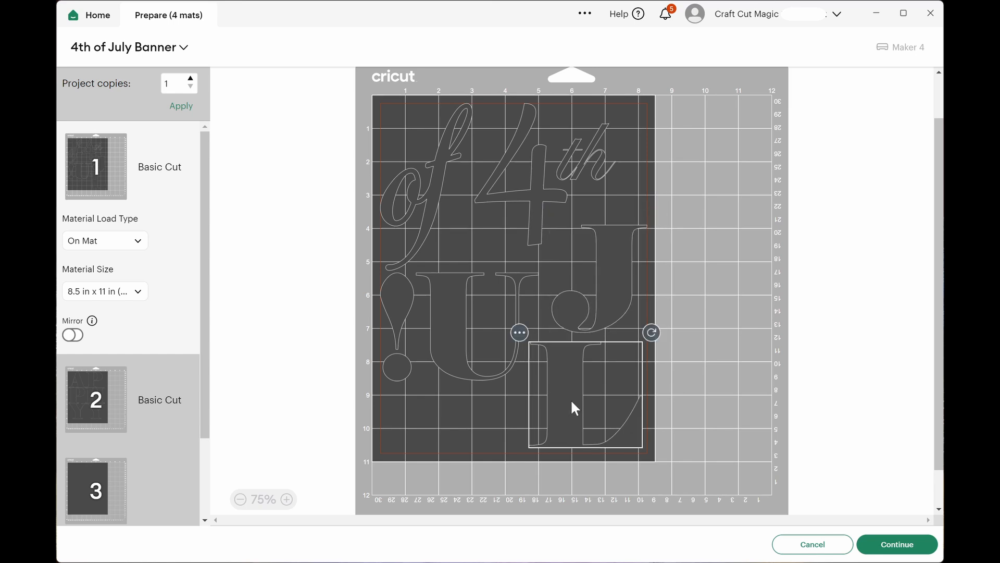
drag(571, 401, 576, 406)
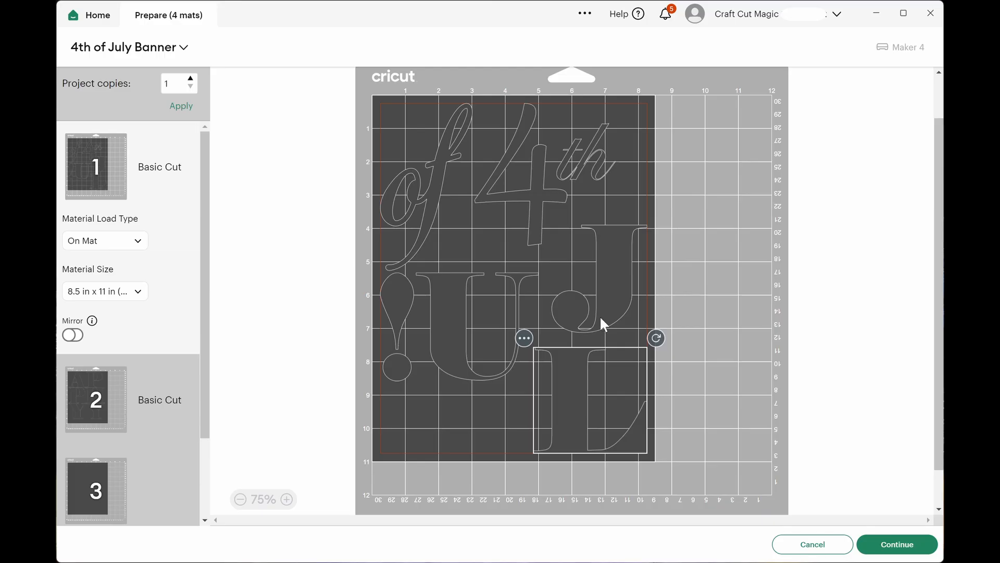
drag(605, 311, 609, 307)
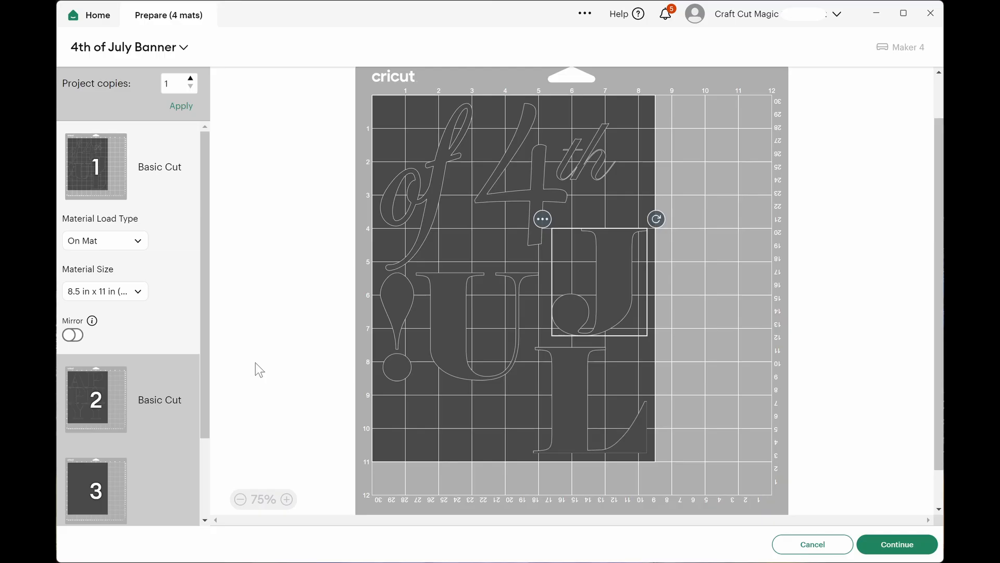
Review the letter layout on mat 2 and the two pennants on the red mat.
click(102, 393)
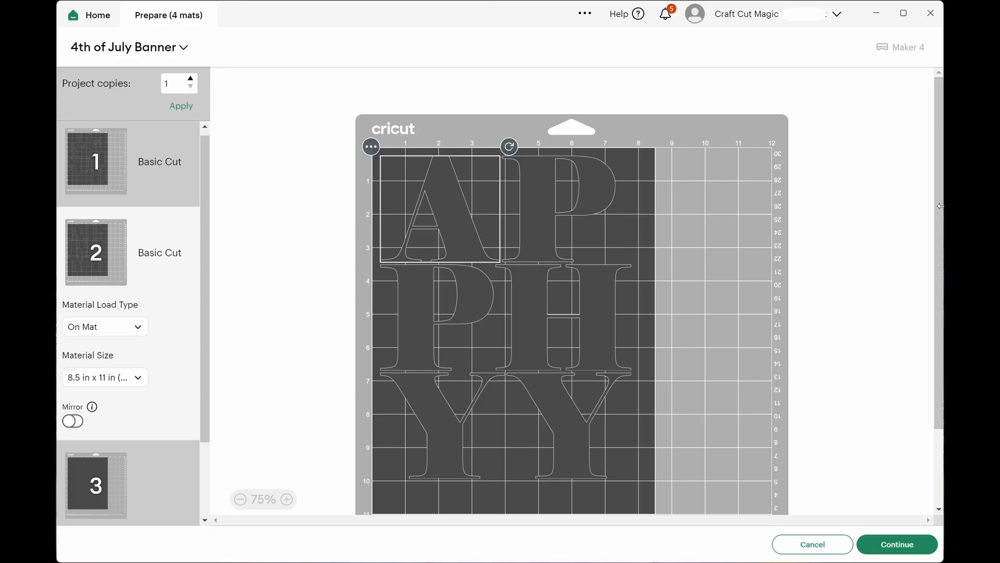
scroll(941, 208, down, 1)
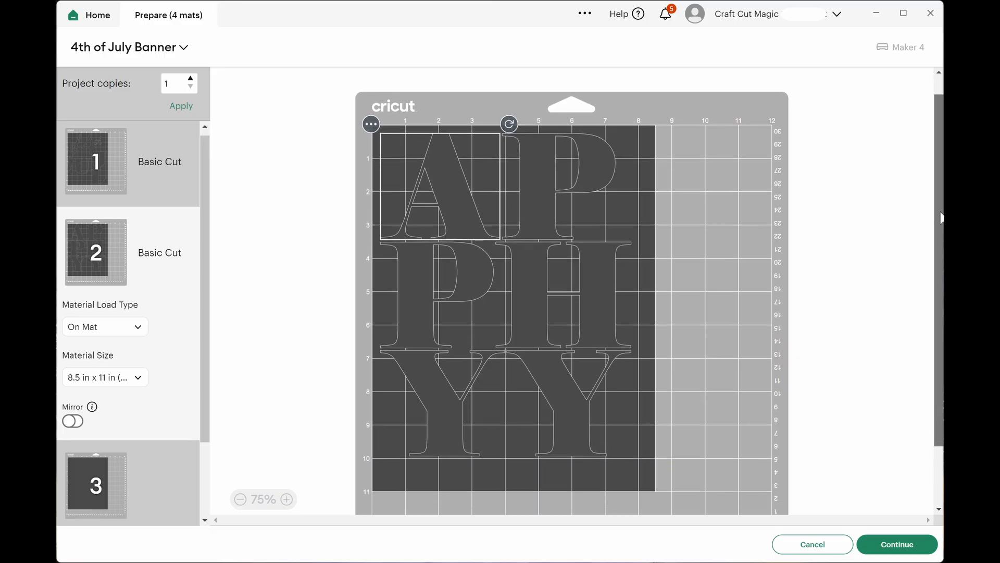
drag(941, 208, 941, 202)
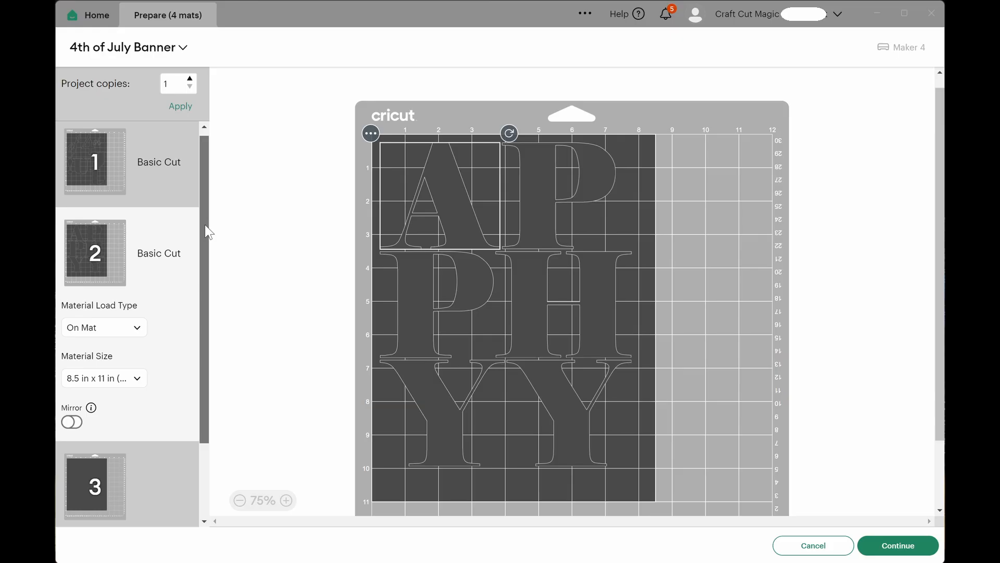
drag(205, 224, 198, 308)
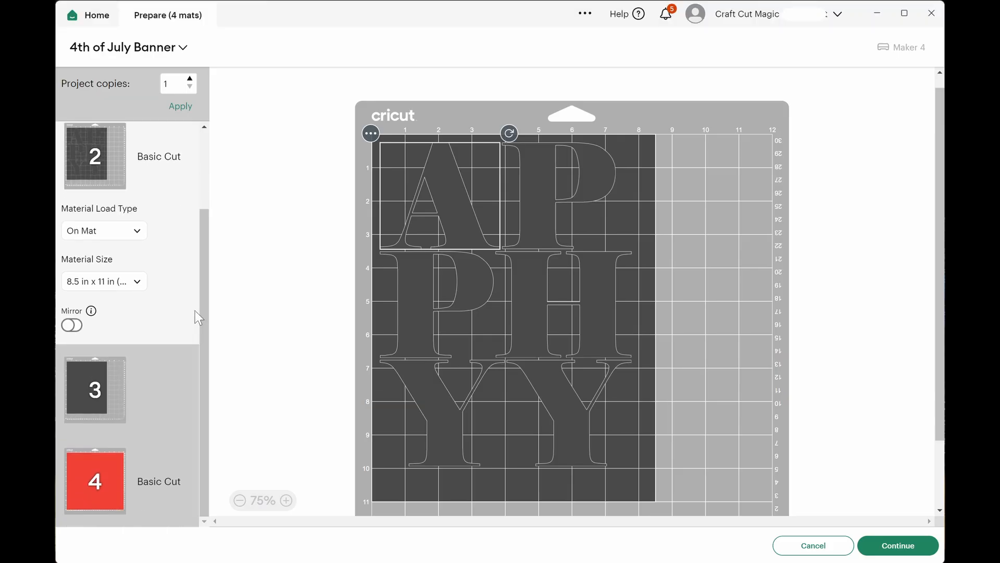
click(84, 482)
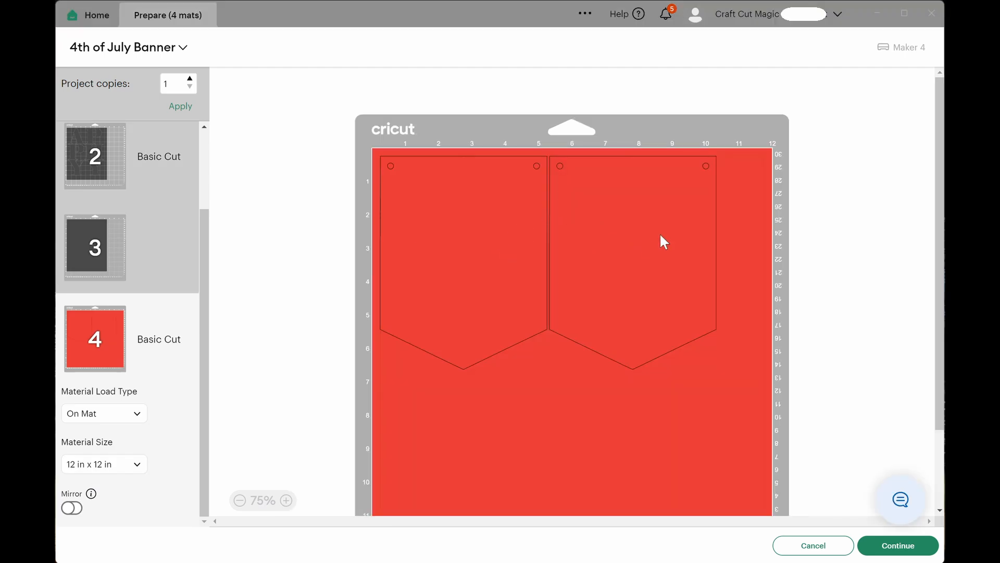
click(673, 231)
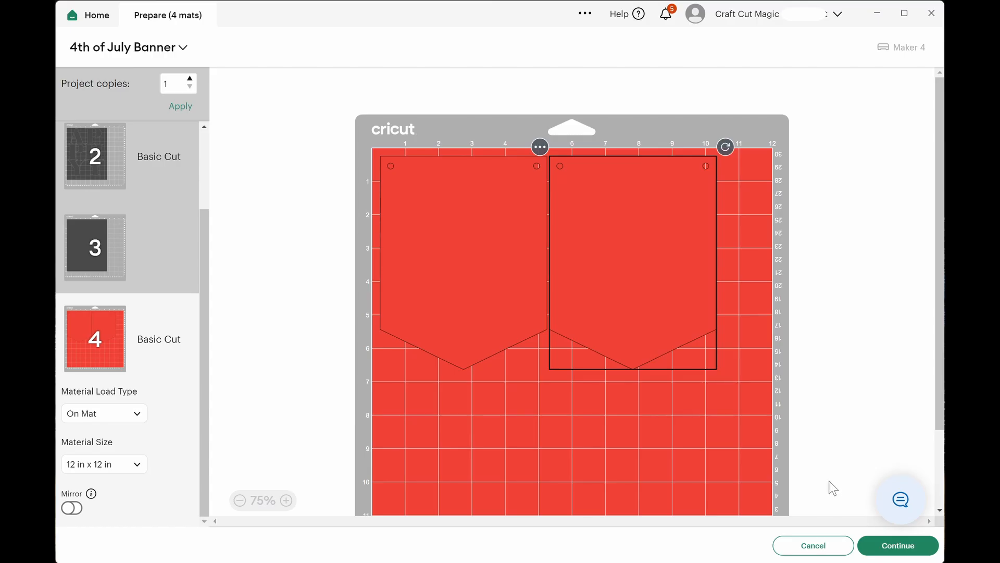
Continue to the cutting setup and set the red mat's base material to Light Cardstock - 65 lb (176 gsm).
click(877, 534)
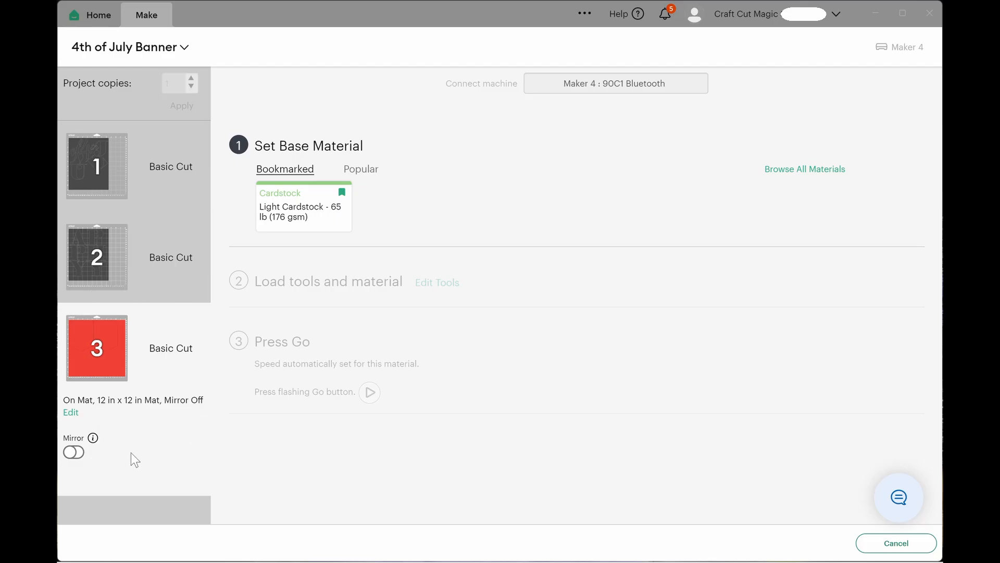
mouse_move(120, 357)
click(315, 221)
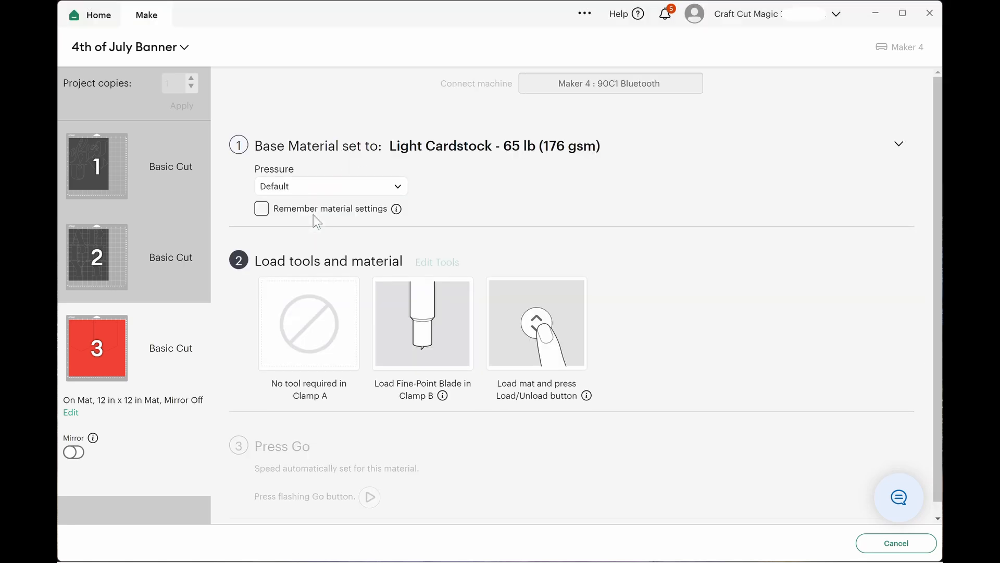